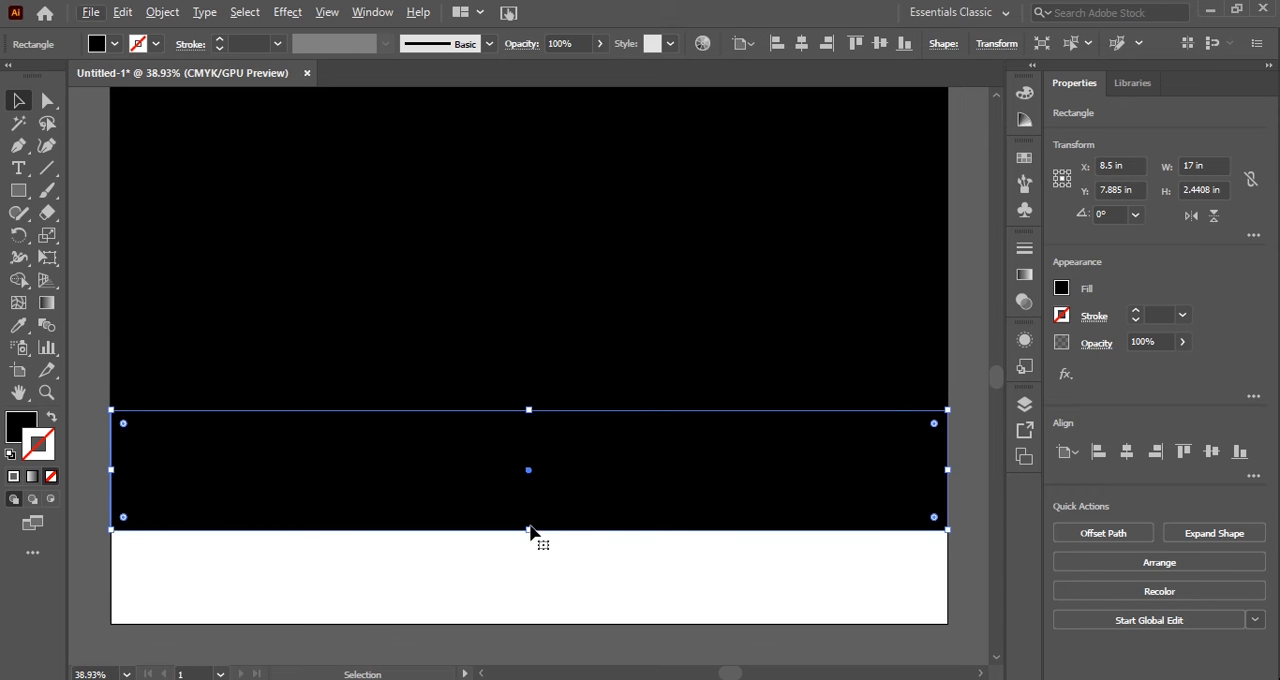
Shorten the lower black rectangle to about 2.07 in high and place an identical copy directly beneath it.
{"action": "left_click_drag", "start_coordinate": [531, 531], "coordinate": [546, 600]}
{"action": "left_click", "coordinate": [551, 505]}
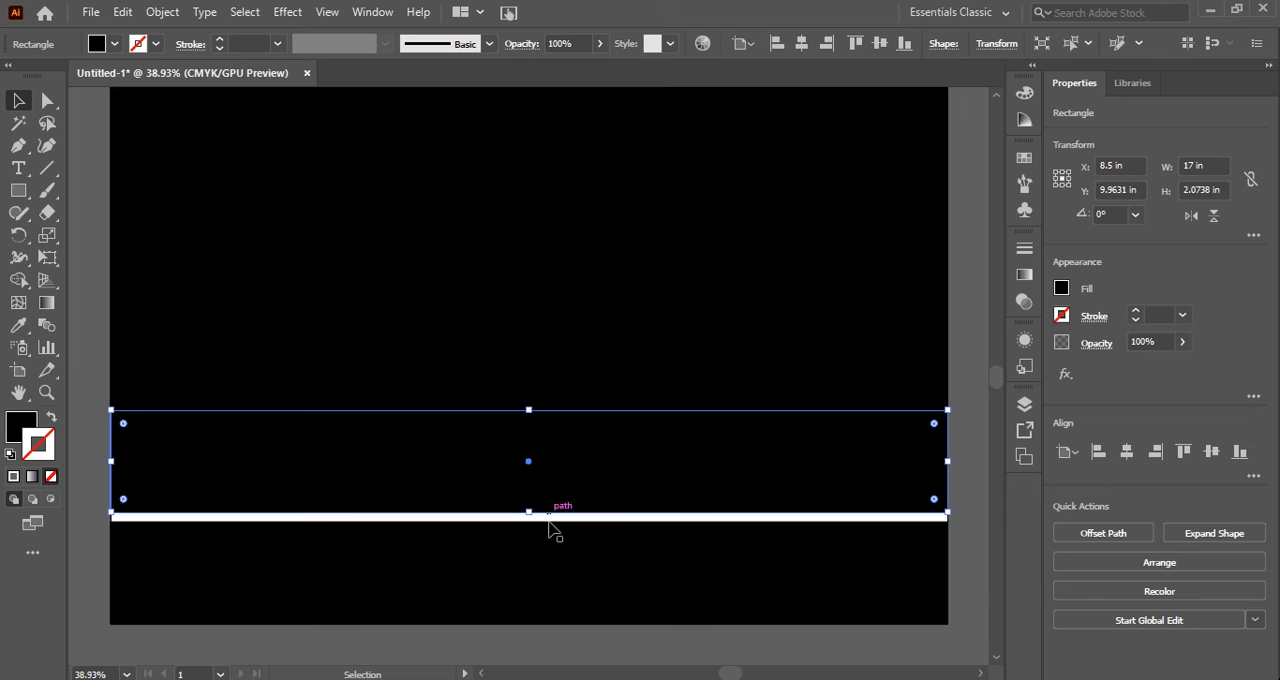
{"action": "left_click", "coordinate": [551, 551]}
{"action": "left_click_drag", "start_coordinate": [552, 541], "coordinate": [557, 537]}
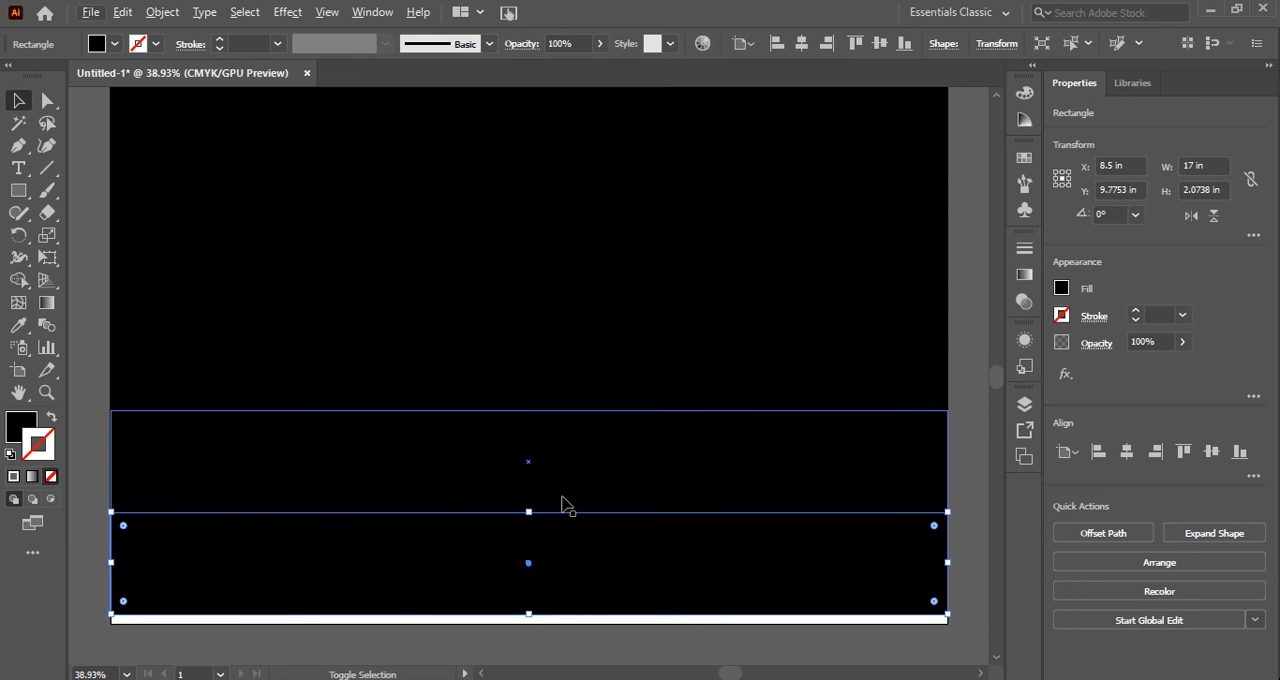
Stretch the two lower rectangles together down to the artboard's bottom edge, to a combined height of about 4.34 in.
{"action": "left_click", "coordinate": [561, 505], "text": "shift"}
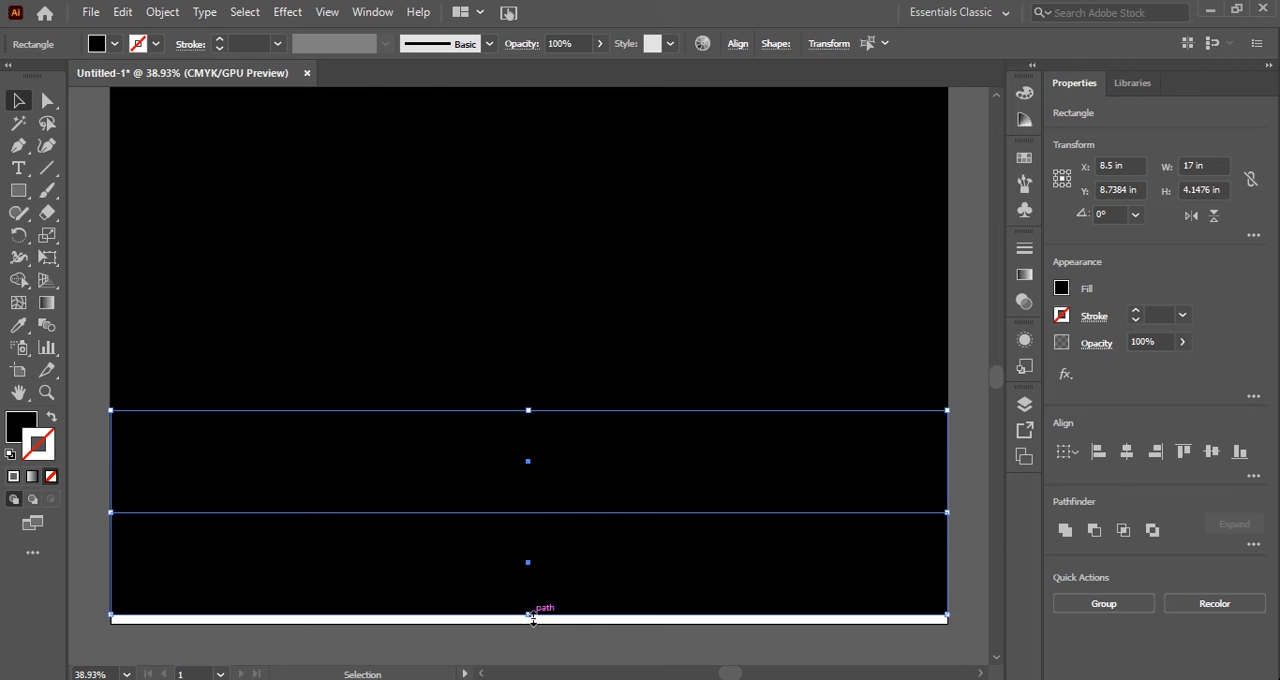
{"action": "left_click_drag", "start_coordinate": [531, 617], "coordinate": [530, 623]}
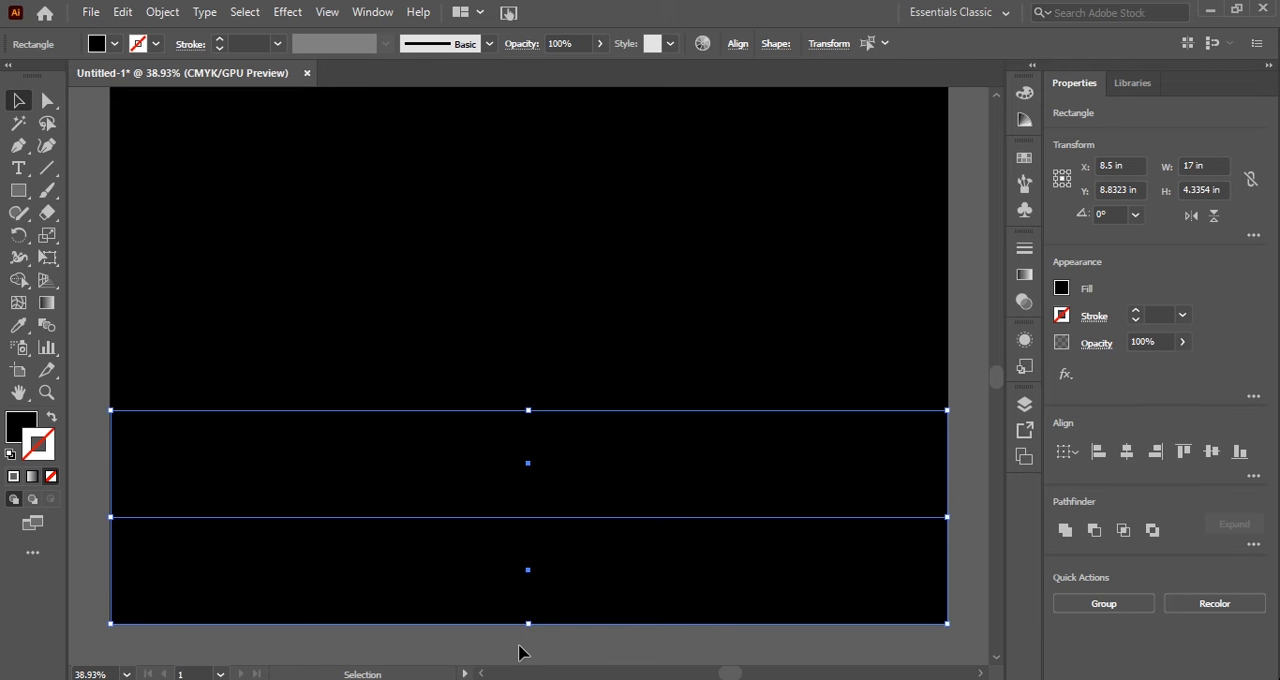
{"action": "left_click", "coordinate": [521, 649]}
Fill the bottommost rectangle with white.
{"action": "left_click", "coordinate": [560, 590]}
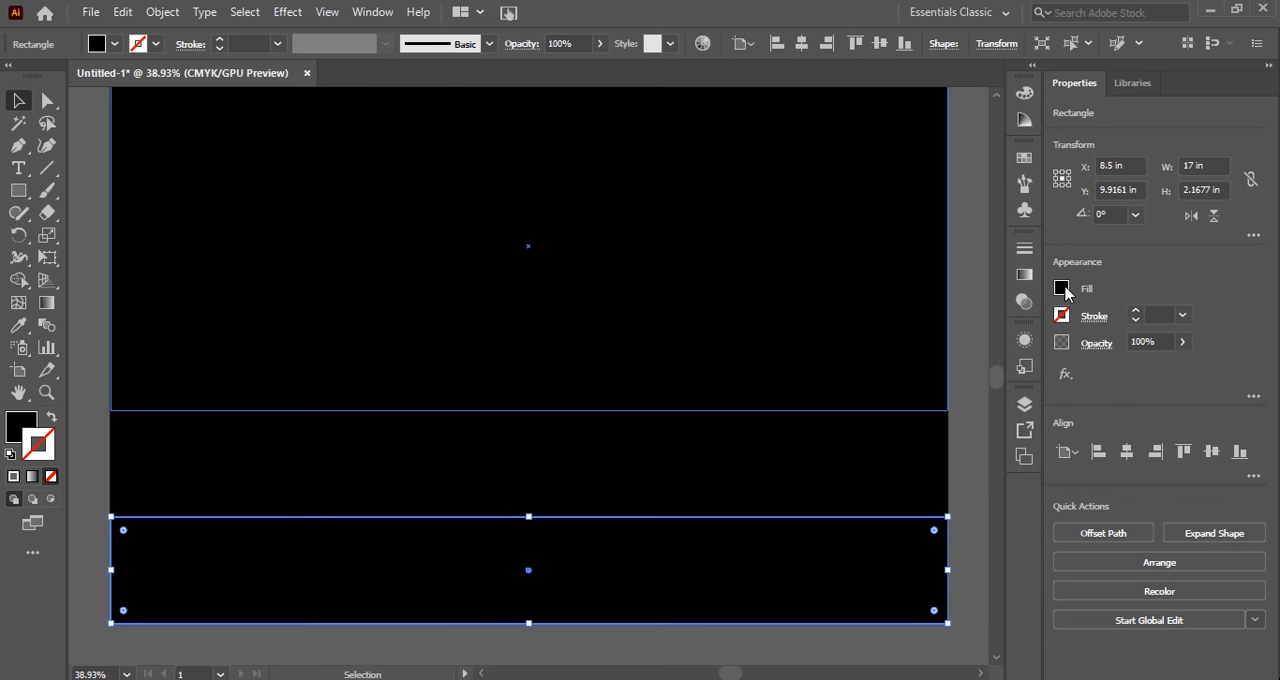
{"action": "left_click", "coordinate": [1062, 289]}
{"action": "left_click", "coordinate": [884, 355]}
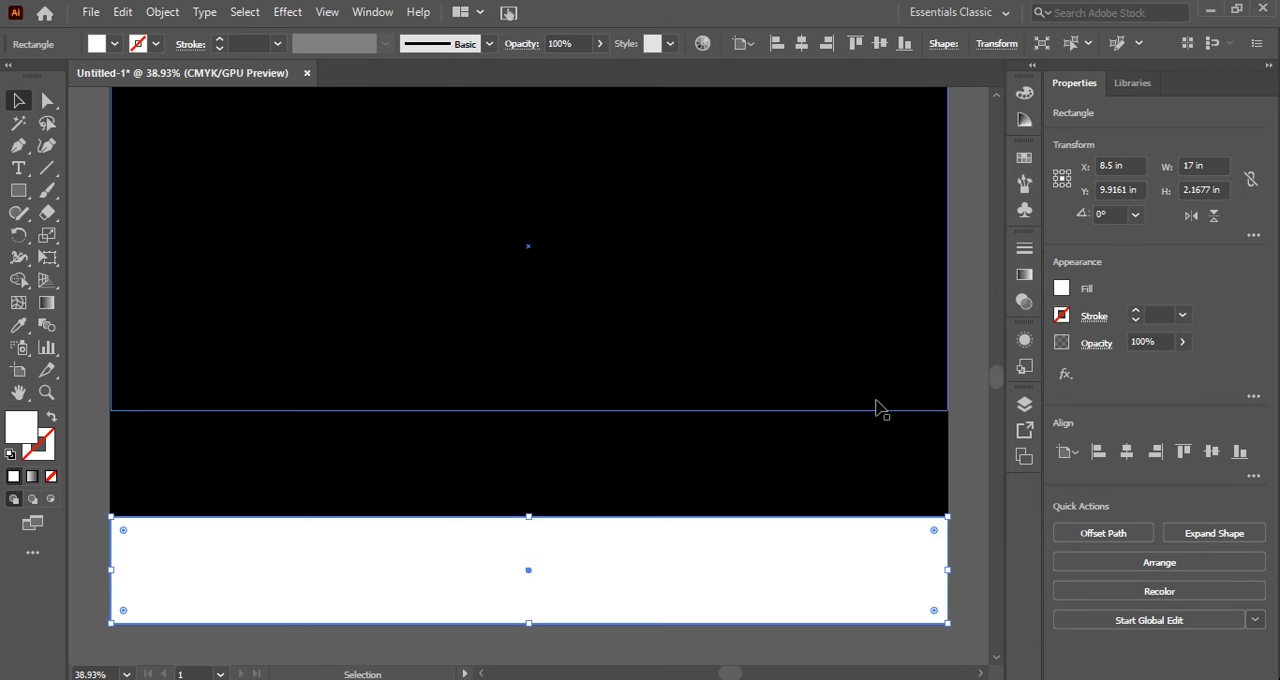
Fill the middle rectangle with the reddish-orange swatch.
{"action": "left_click", "coordinate": [938, 449]}
{"action": "left_click", "coordinate": [1062, 289]}
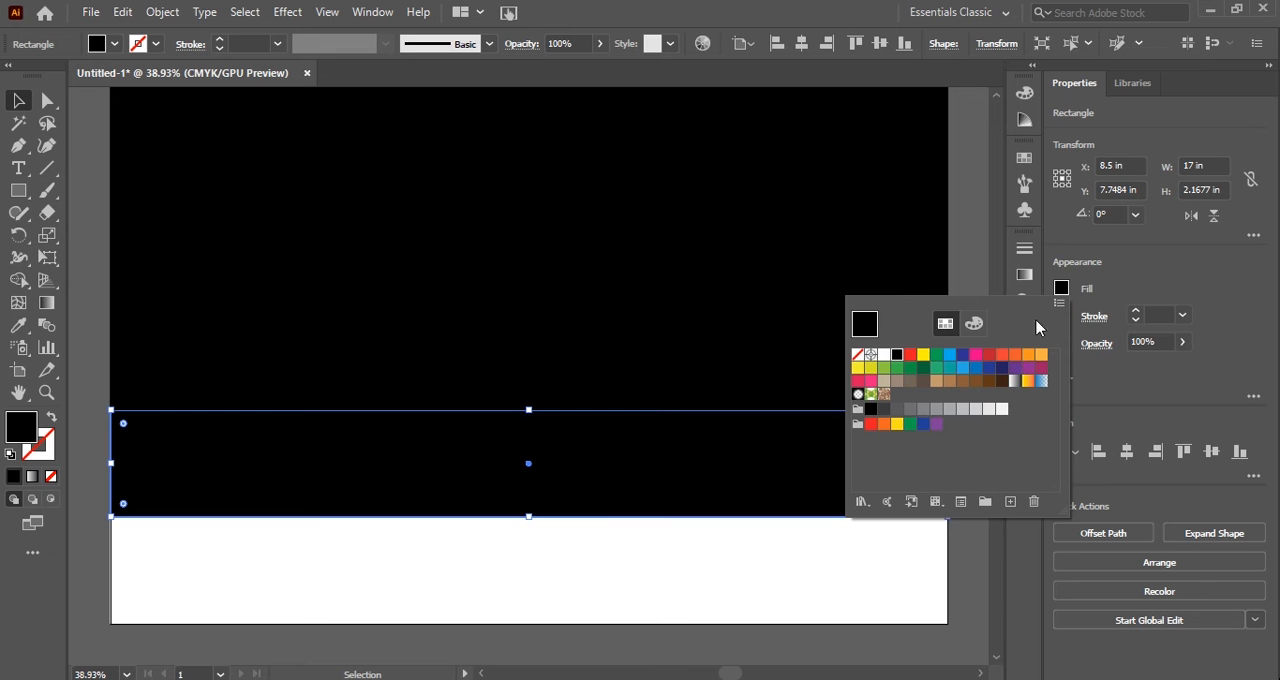
{"action": "left_click", "coordinate": [1028, 356]}
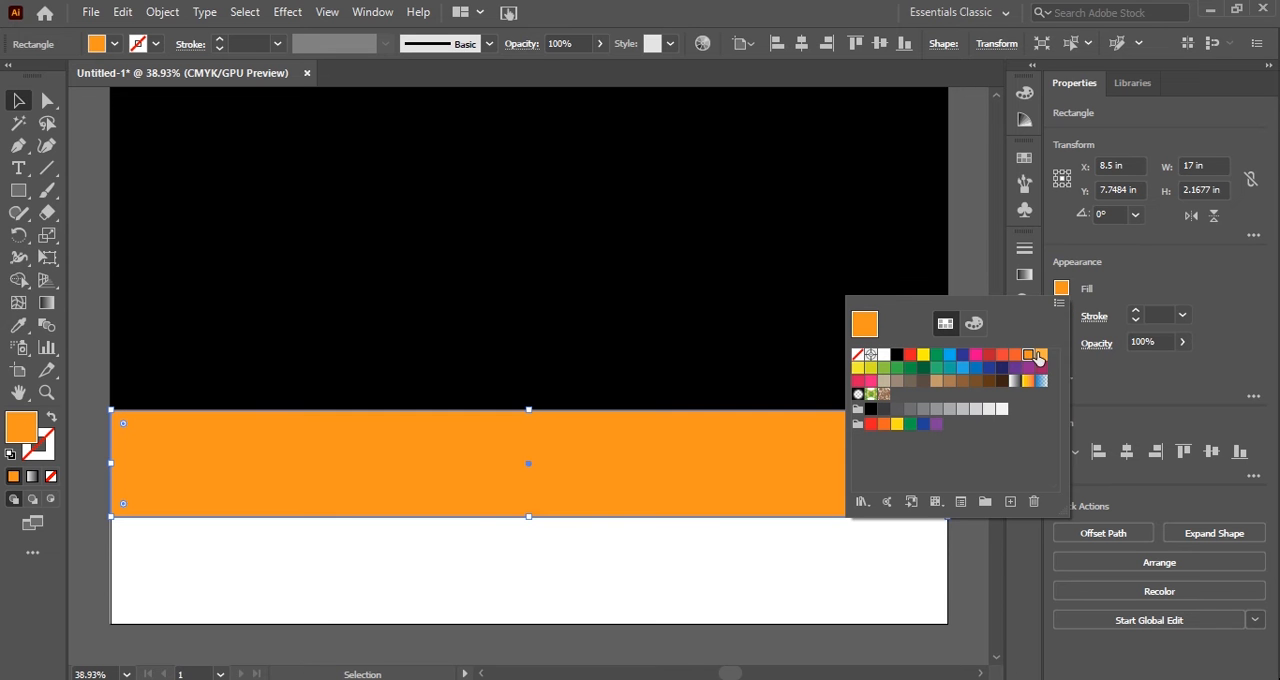
{"action": "left_click", "coordinate": [1014, 356]}
Isolate the large upper rectangle, fill it with white and exit isolation mode.
{"action": "left_click", "coordinate": [751, 309]}
{"action": "double_click", "coordinate": [751, 309]}
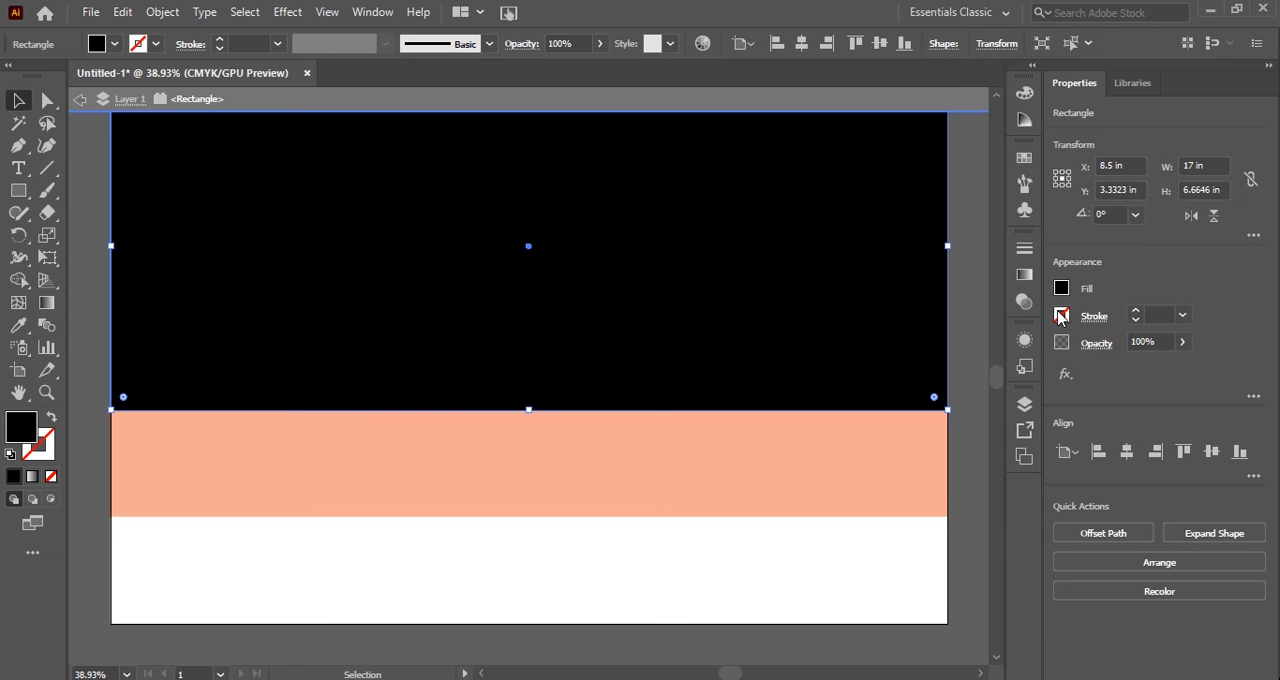
{"action": "left_click", "coordinate": [1061, 290]}
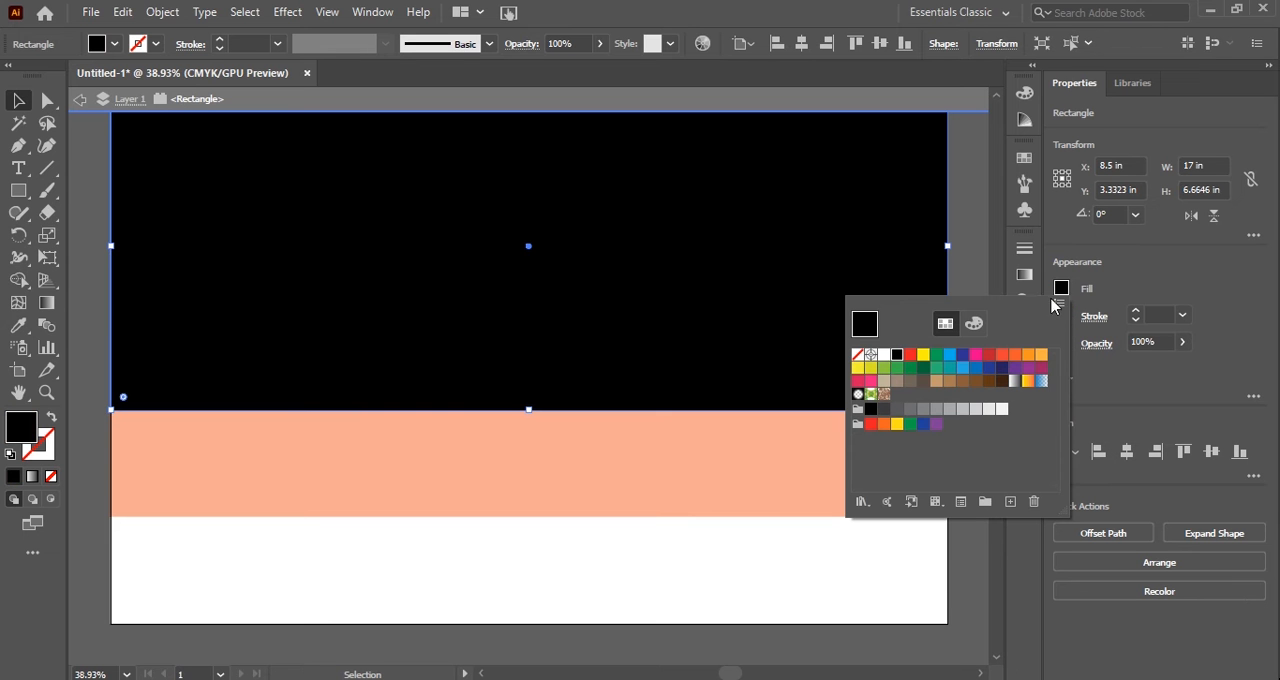
{"action": "left_click", "coordinate": [884, 355]}
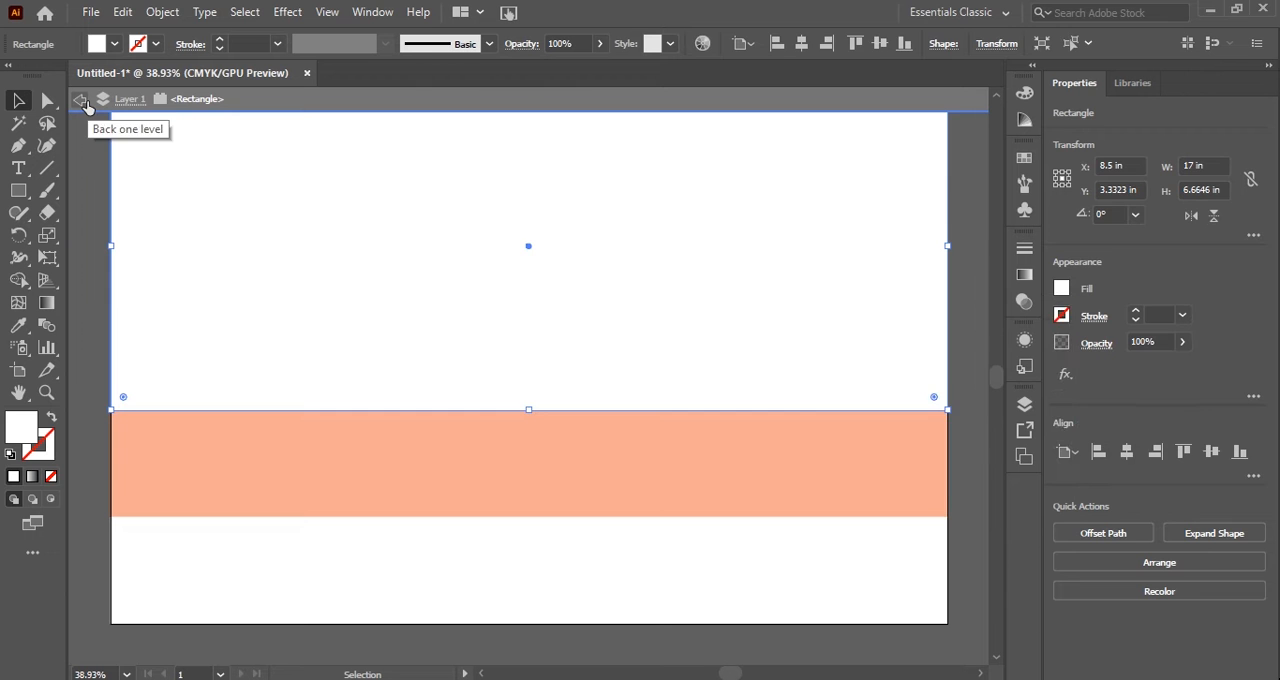
{"action": "left_click", "coordinate": [81, 100]}
{"action": "left_click", "coordinate": [84, 106]}
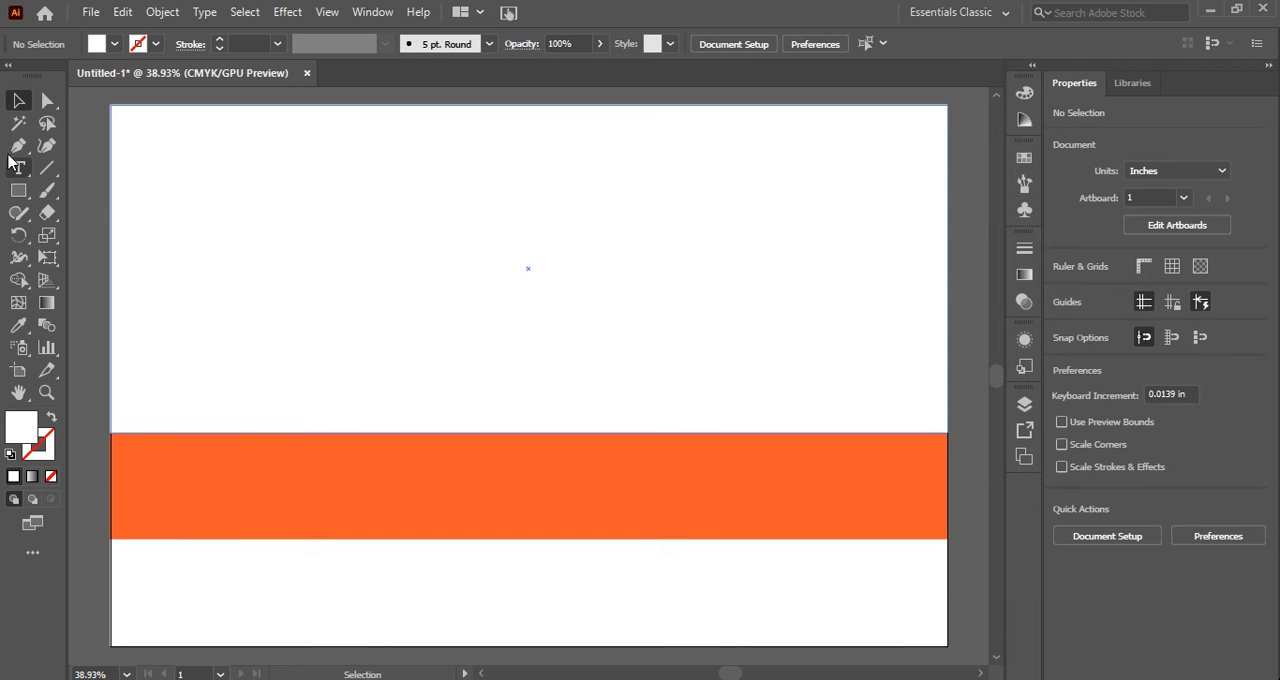
Add the text line "LEARN HOW TO" in the upper white area, scaled up to about 114 pt.
{"action": "left_click", "coordinate": [214, 241]}
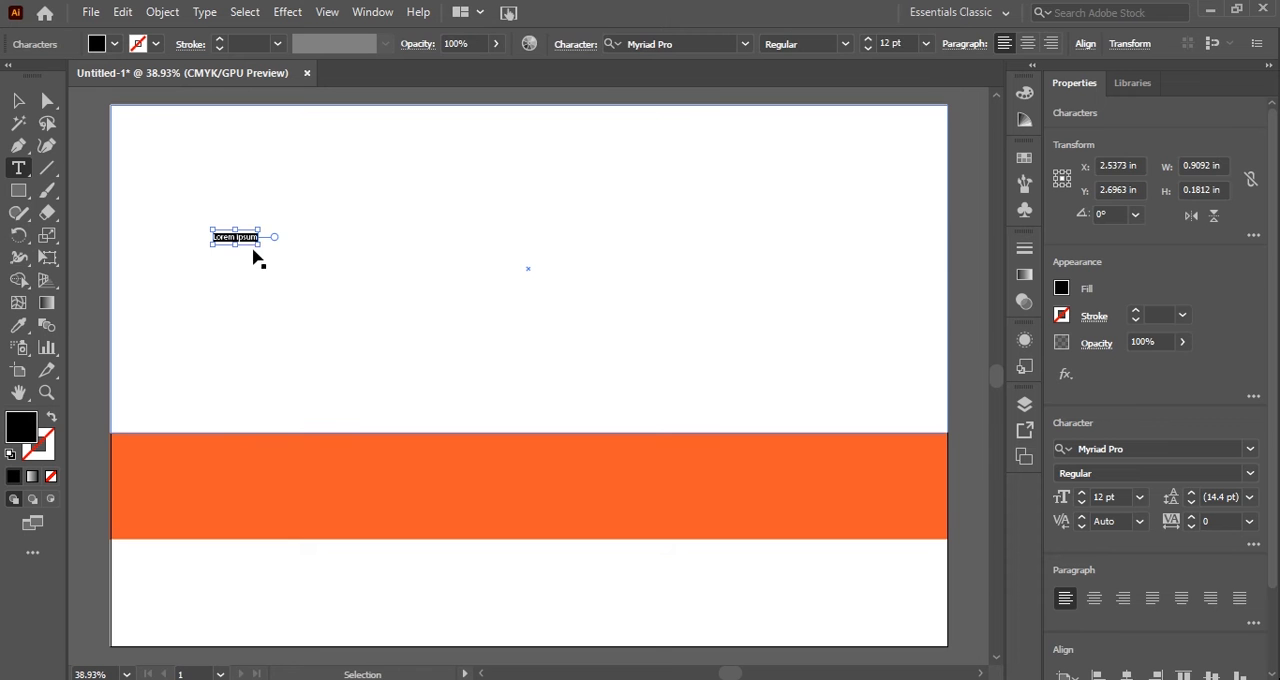
{"action": "left_click_drag", "start_coordinate": [257, 245], "coordinate": [638, 388]}
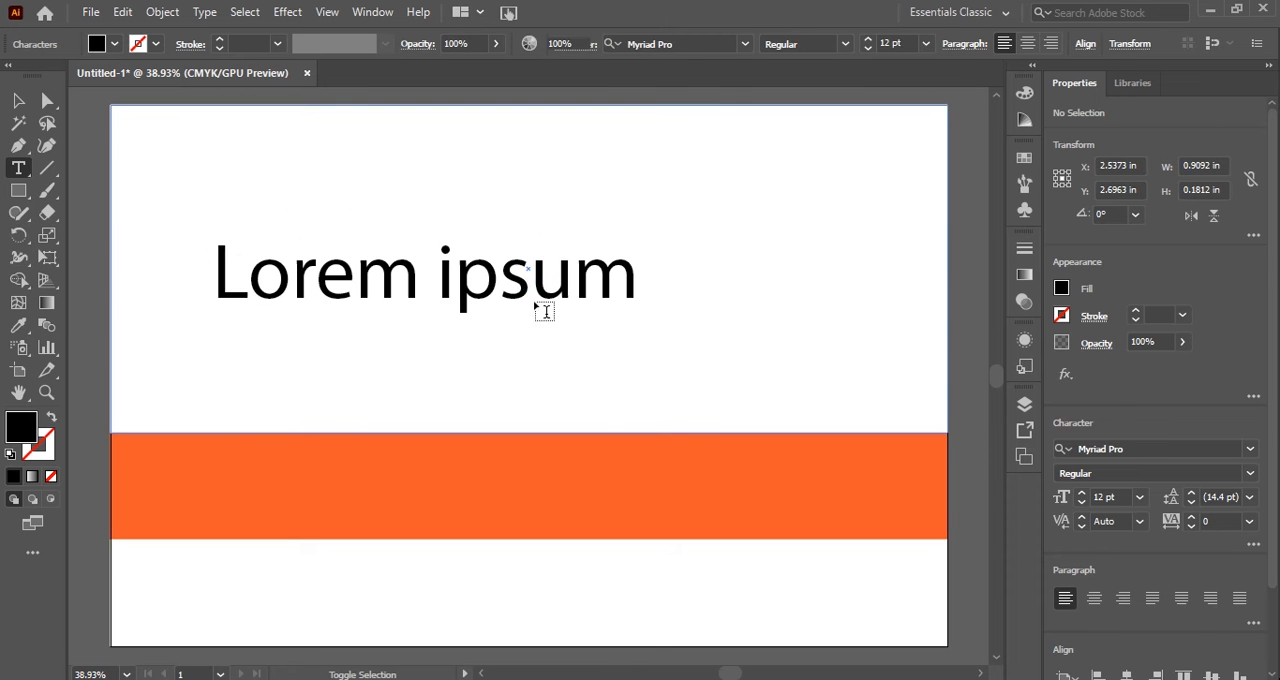
{"action": "triple_click", "coordinate": [518, 285]}
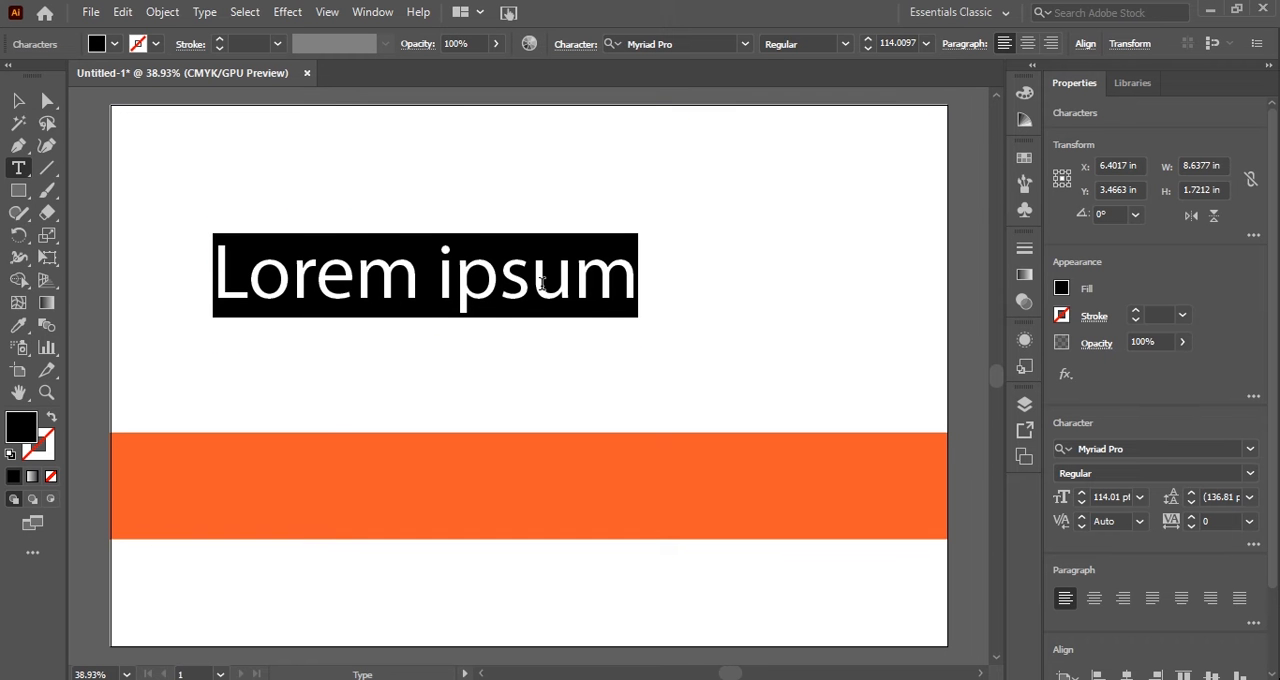
{"action": "type", "text": "I"}
{"action": "key", "text": "shift+Left"}
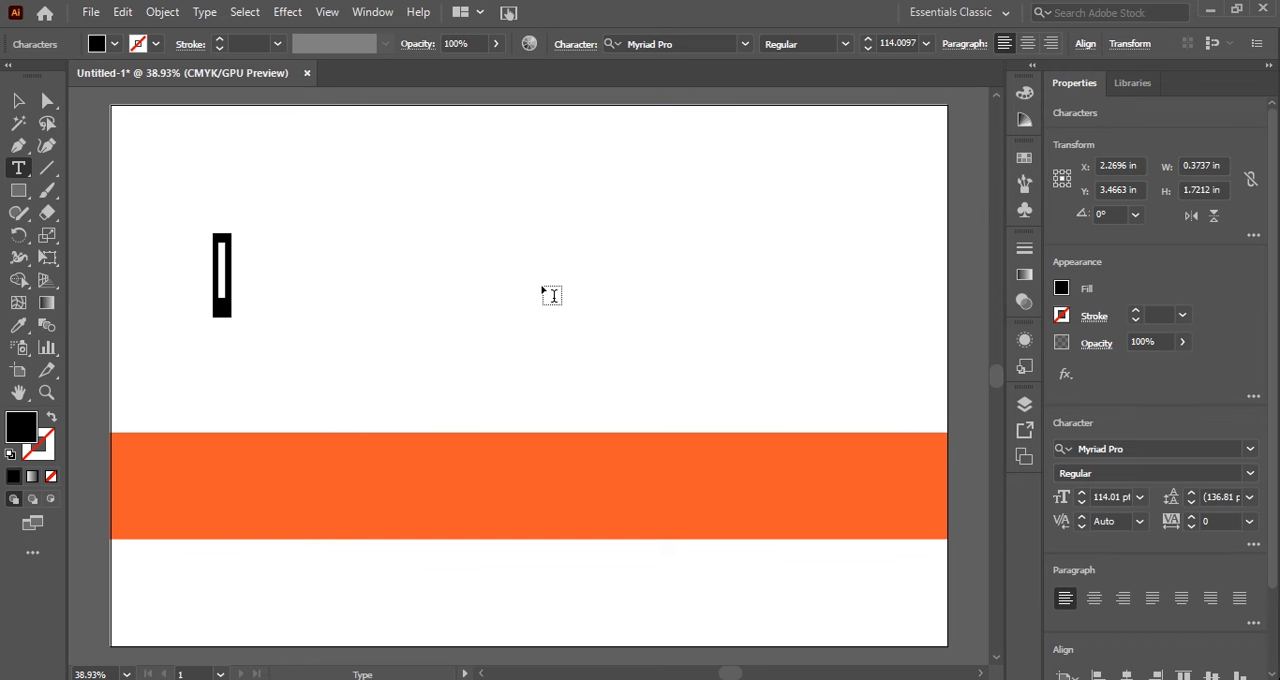
{"action": "type", "text": "LEARN HOW TO"}
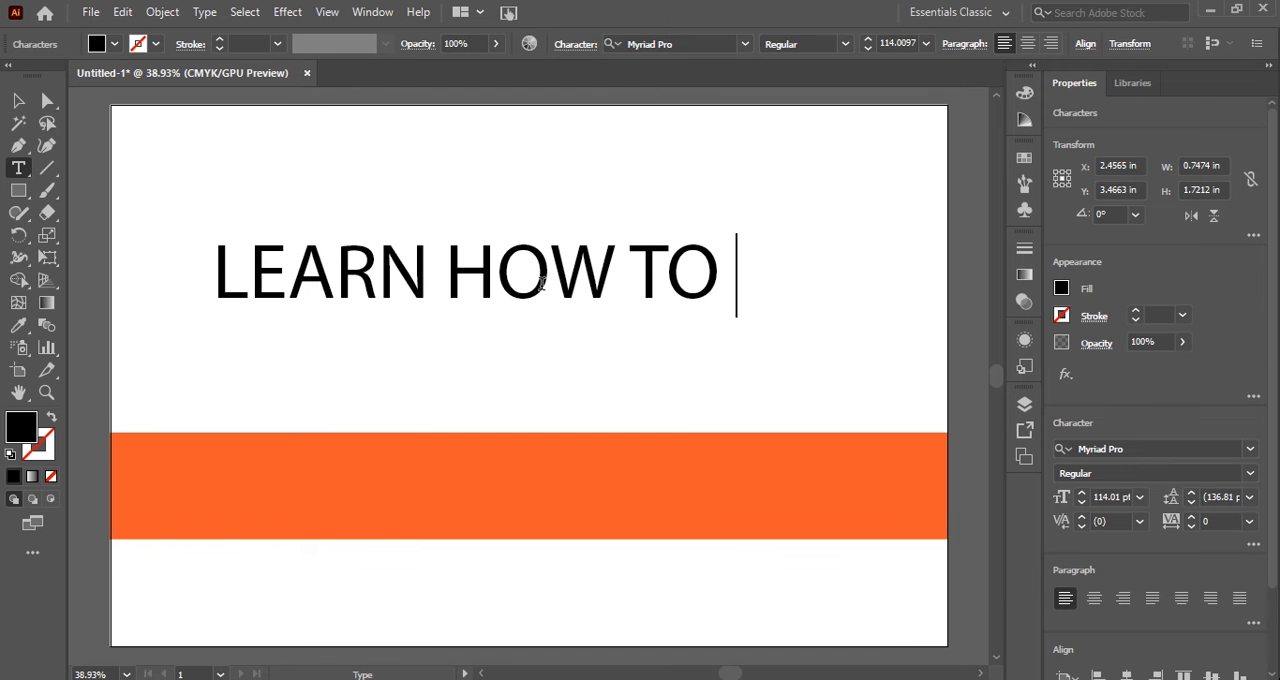
Move the "LEARN HOW TO" line toward the artboard's left edge and place a copy directly below it.
{"action": "left_click", "coordinate": [18, 101]}
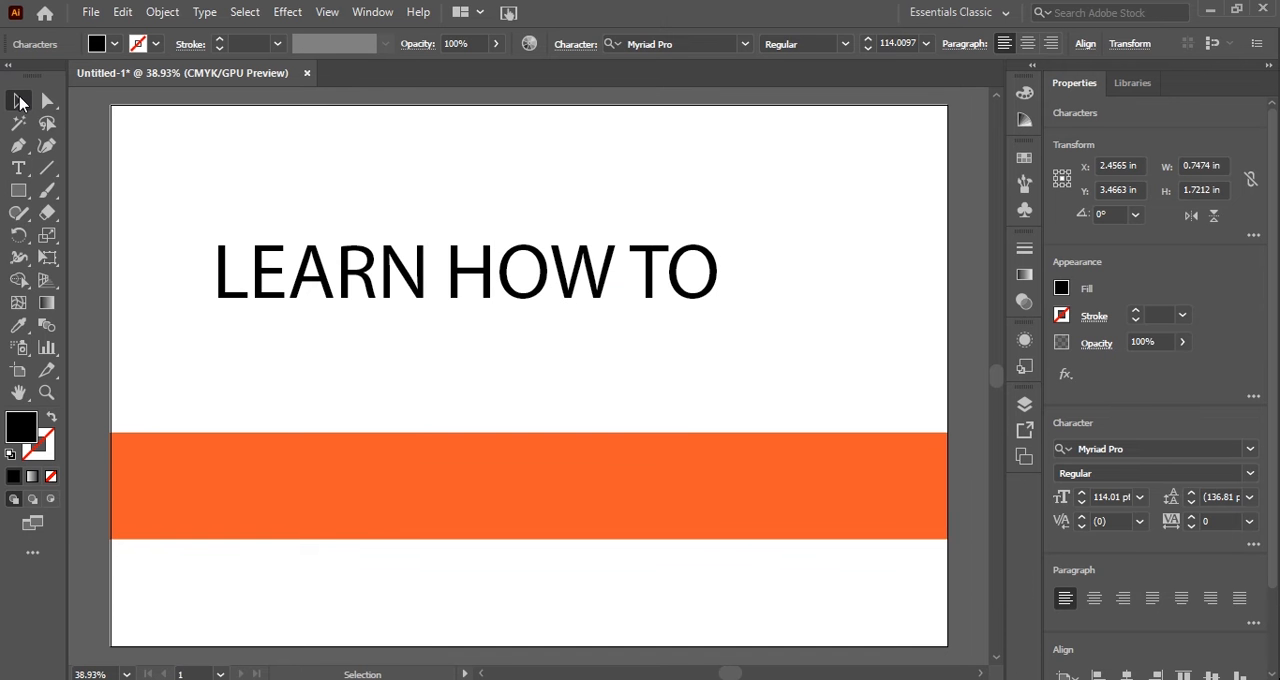
{"action": "left_click_drag", "start_coordinate": [304, 279], "coordinate": [238, 279]}
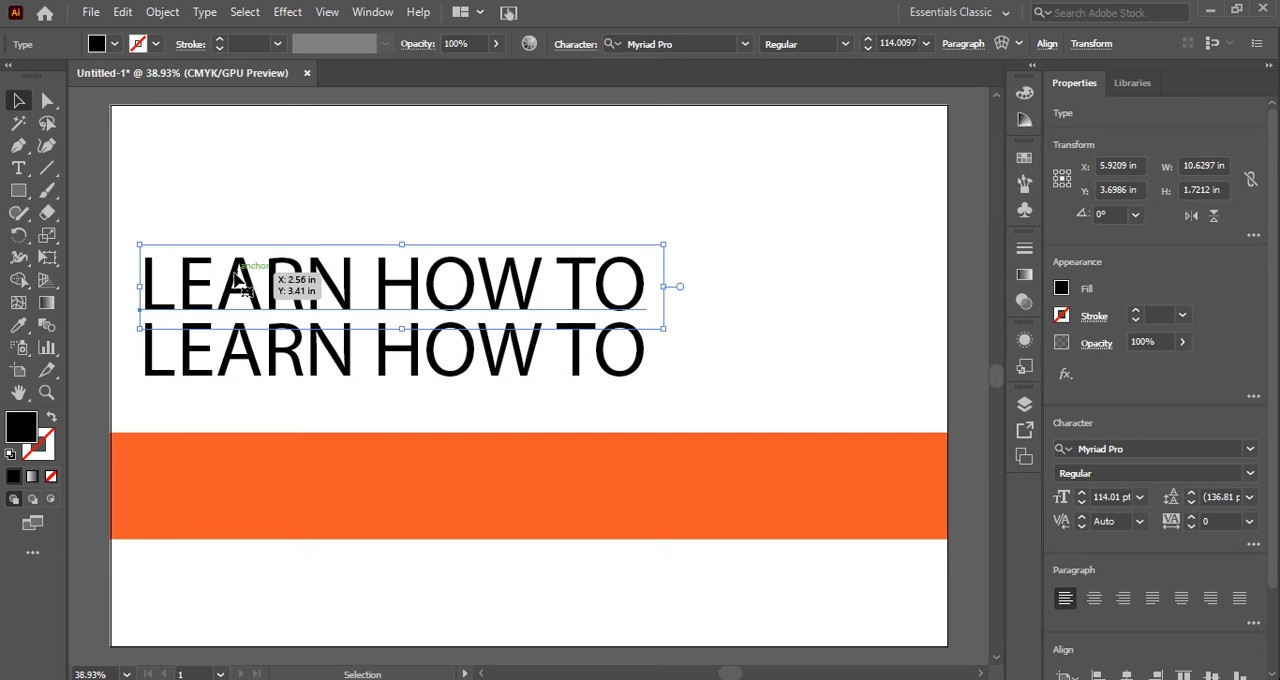
Replace the text of the lower copy with "GROW THE BUSINESS".
{"action": "key", "text": "t"}
{"action": "double_click", "coordinate": [230, 352]}
{"action": "left_click", "coordinate": [228, 360]}
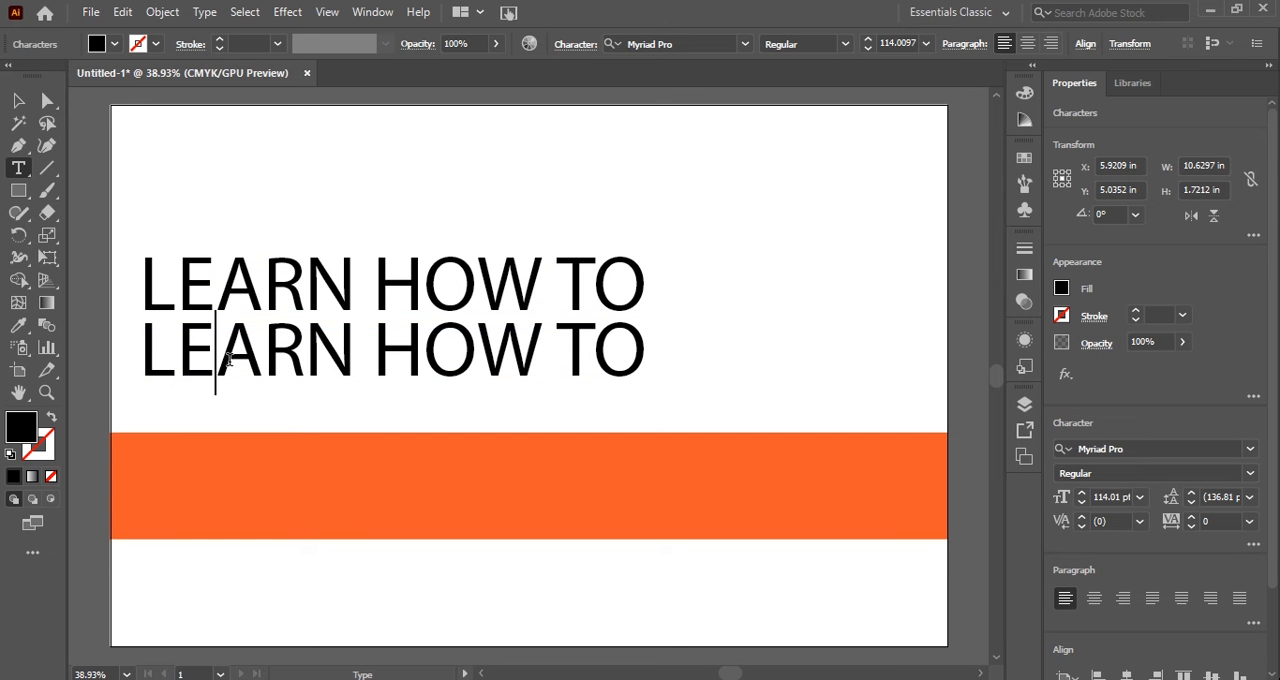
{"action": "left_click_drag", "start_coordinate": [636, 362], "coordinate": [146, 362]}
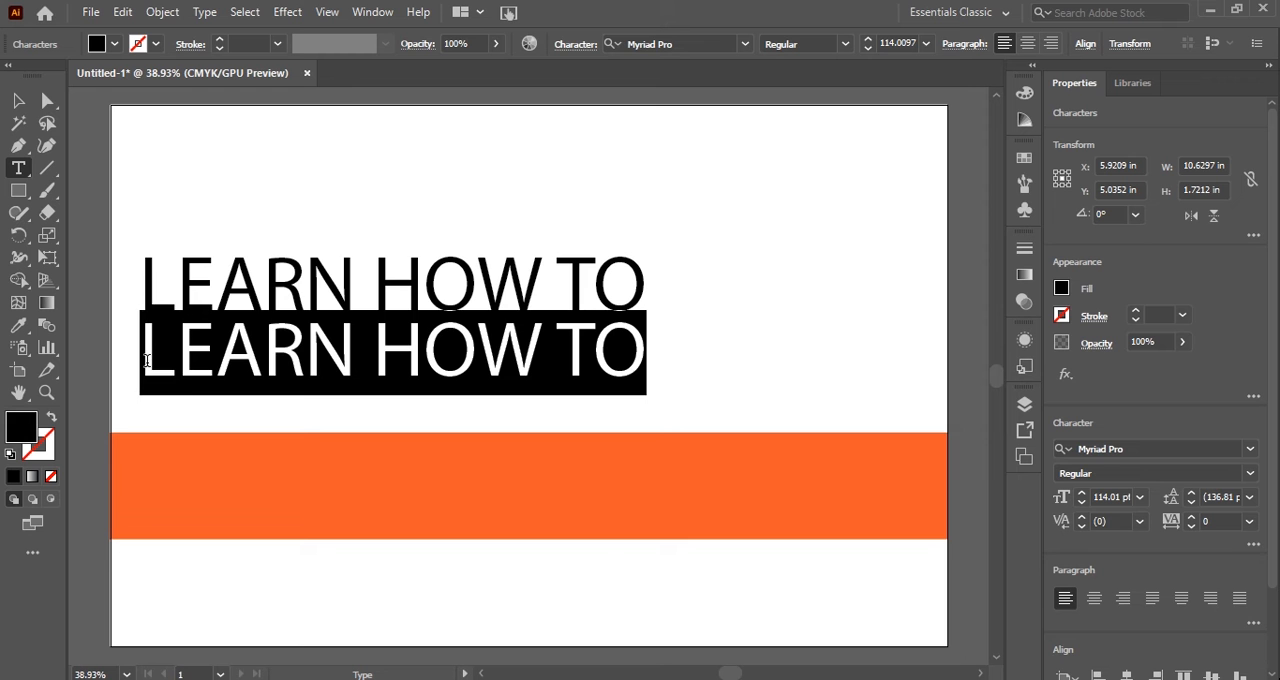
{"action": "type", "text": "گ"}
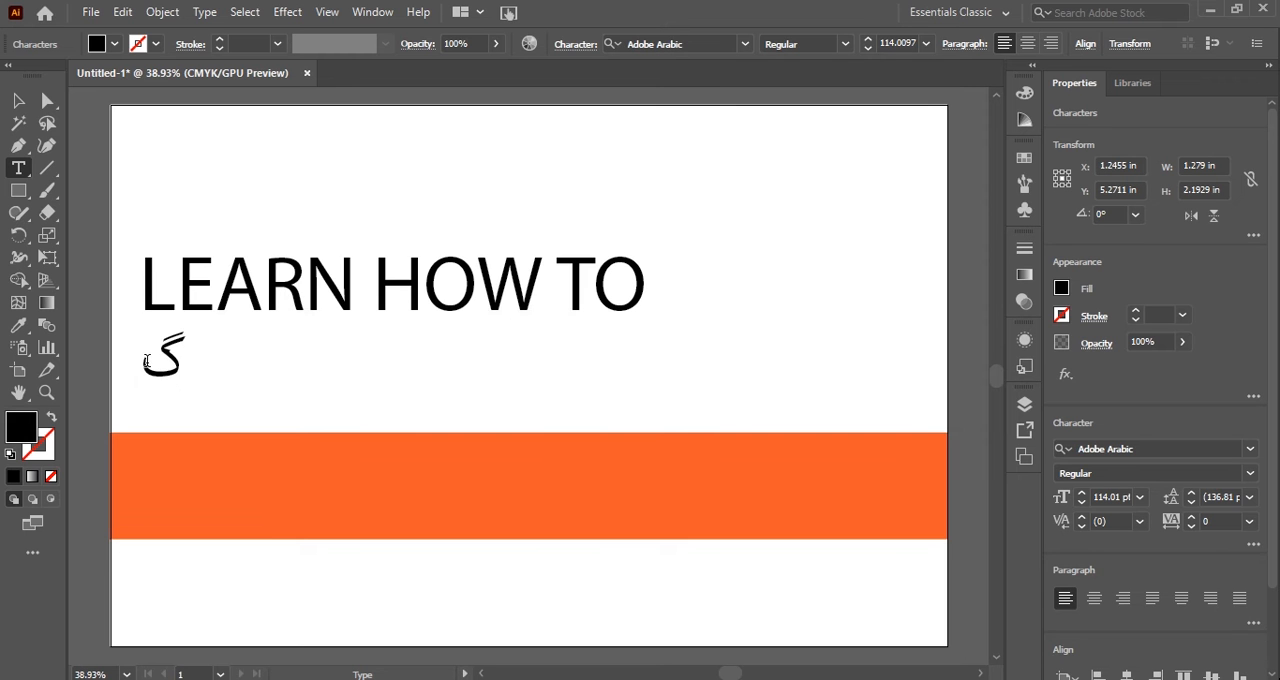
{"action": "double_click", "coordinate": [146, 362]}
{"action": "type", "text": "G"}
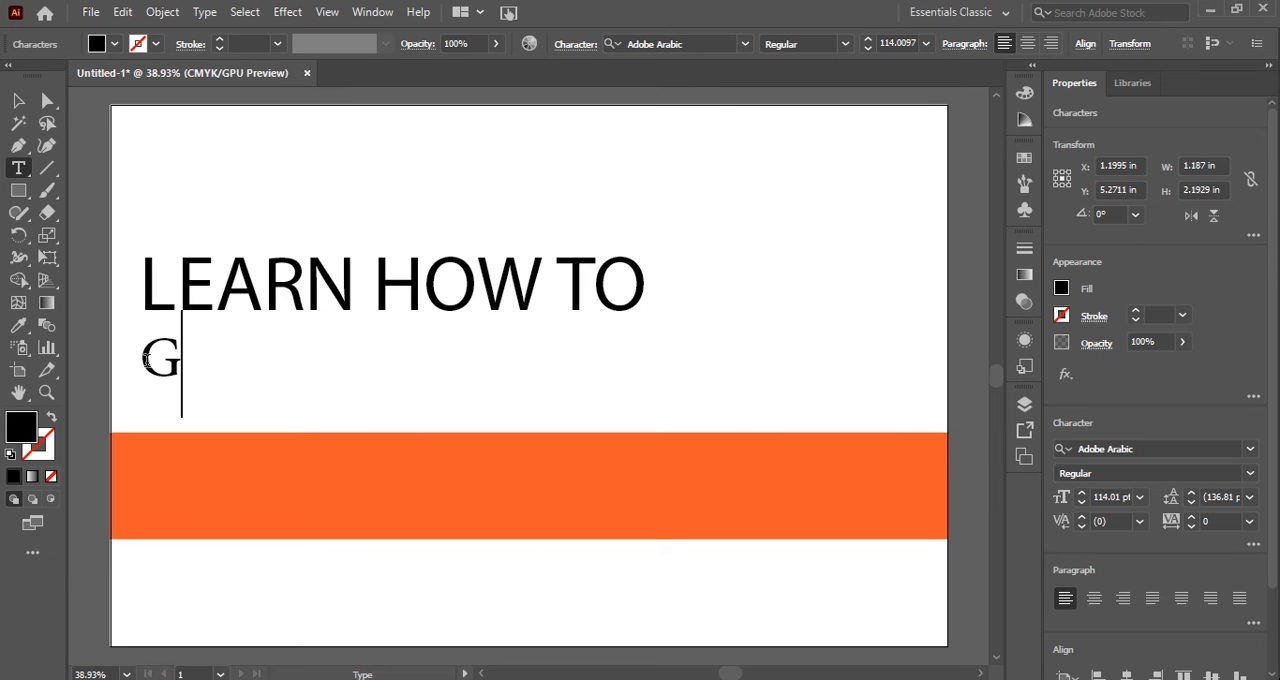
{"action": "type", "text": "ROW "}
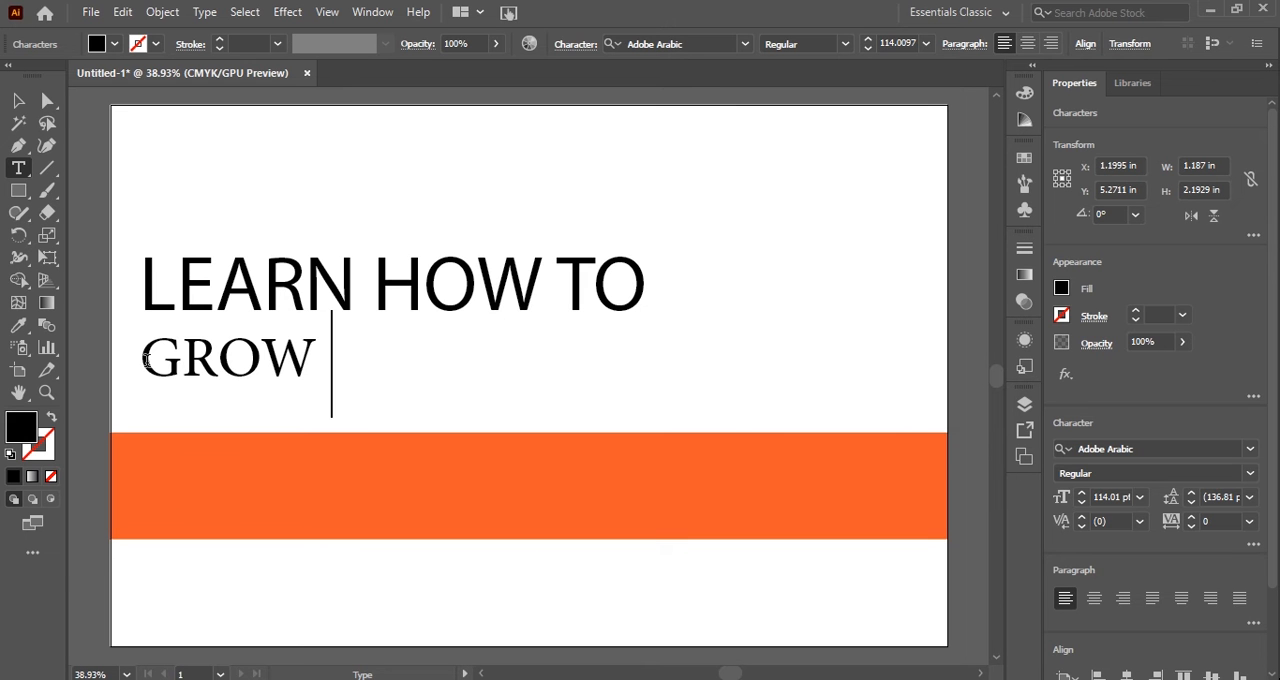
{"action": "type", "text": "THE BUI"}
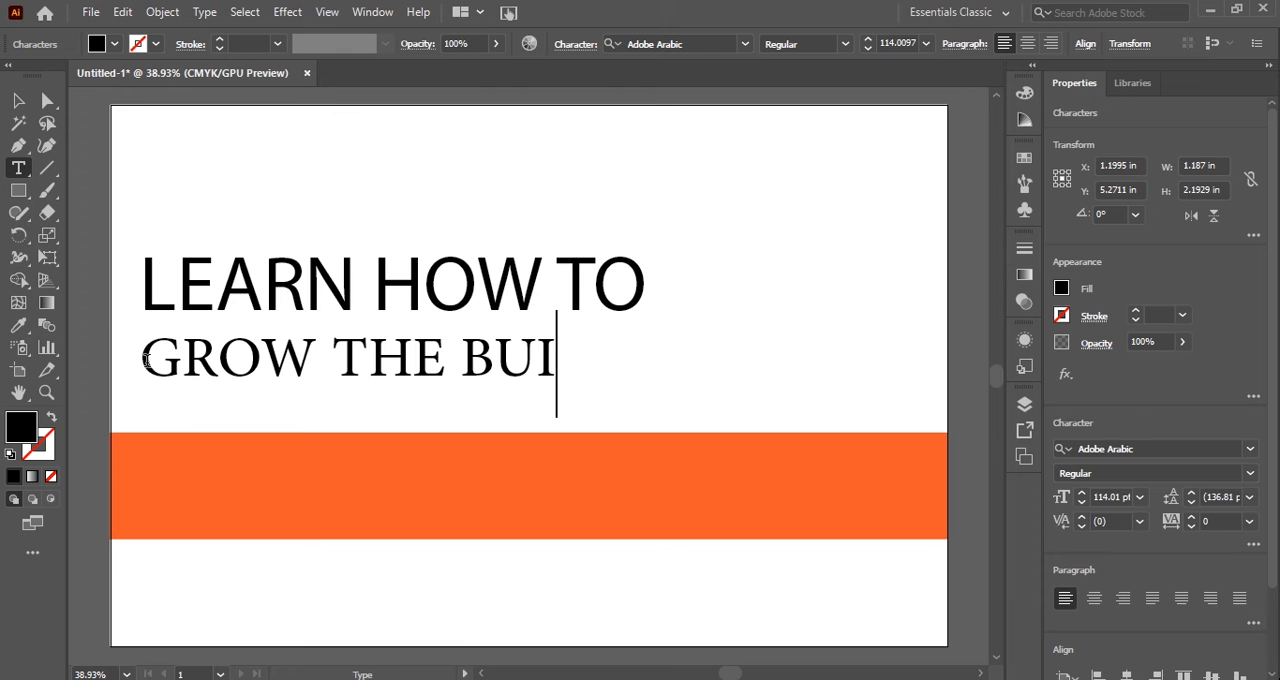
{"action": "key", "text": "shift+Left"}
{"action": "type", "text": "S"}
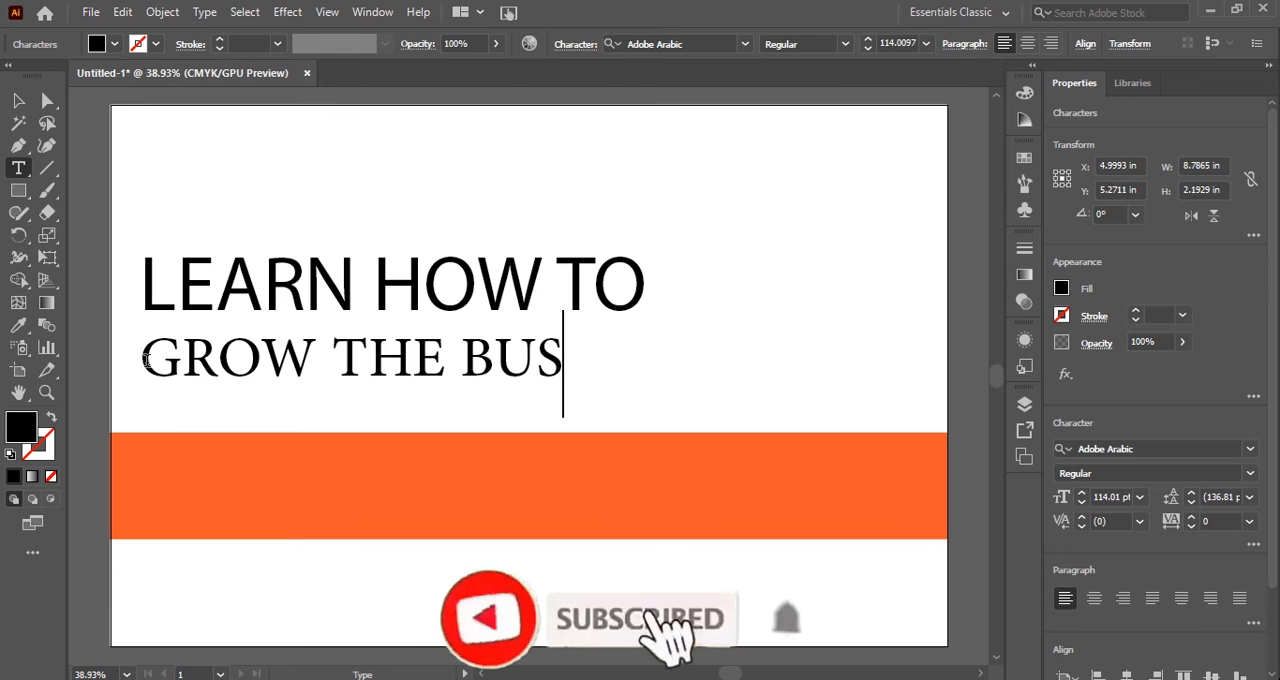
{"action": "type", "text": "INESS"}
{"action": "key", "text": "Escape"}
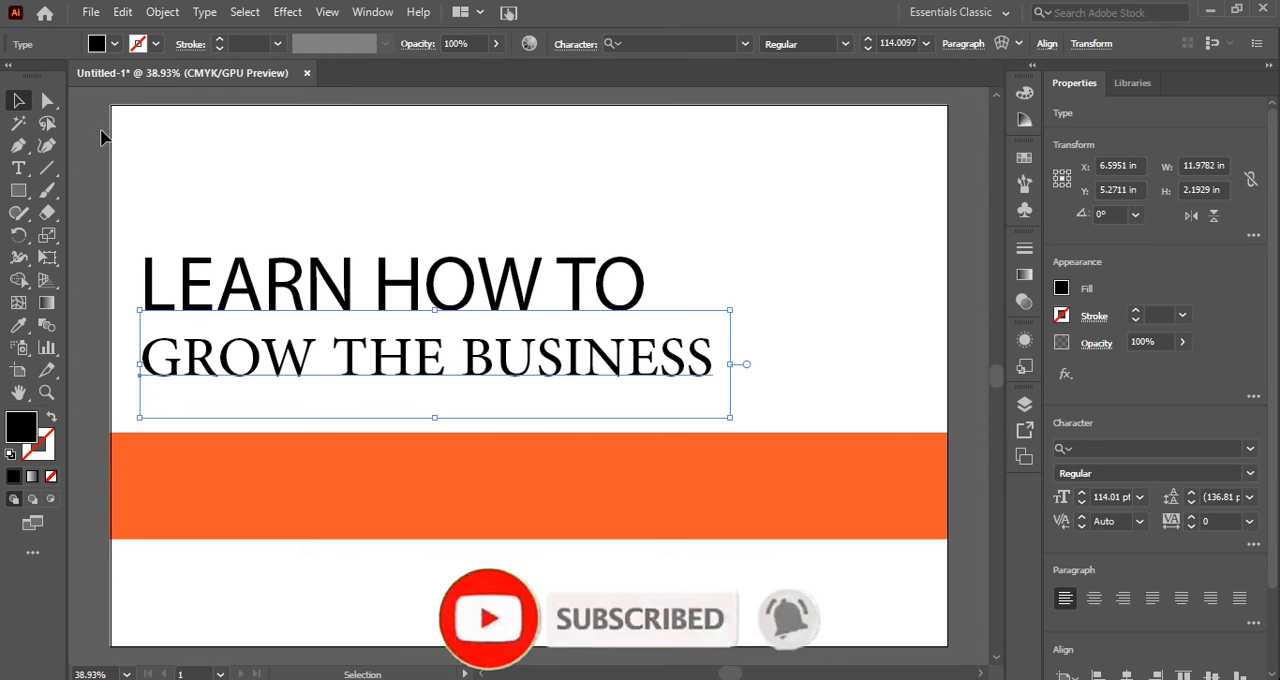
Set the "GROW THE BUSINESS" line in Arial Narrow Bold.
{"action": "left_click", "coordinate": [1250, 451]}
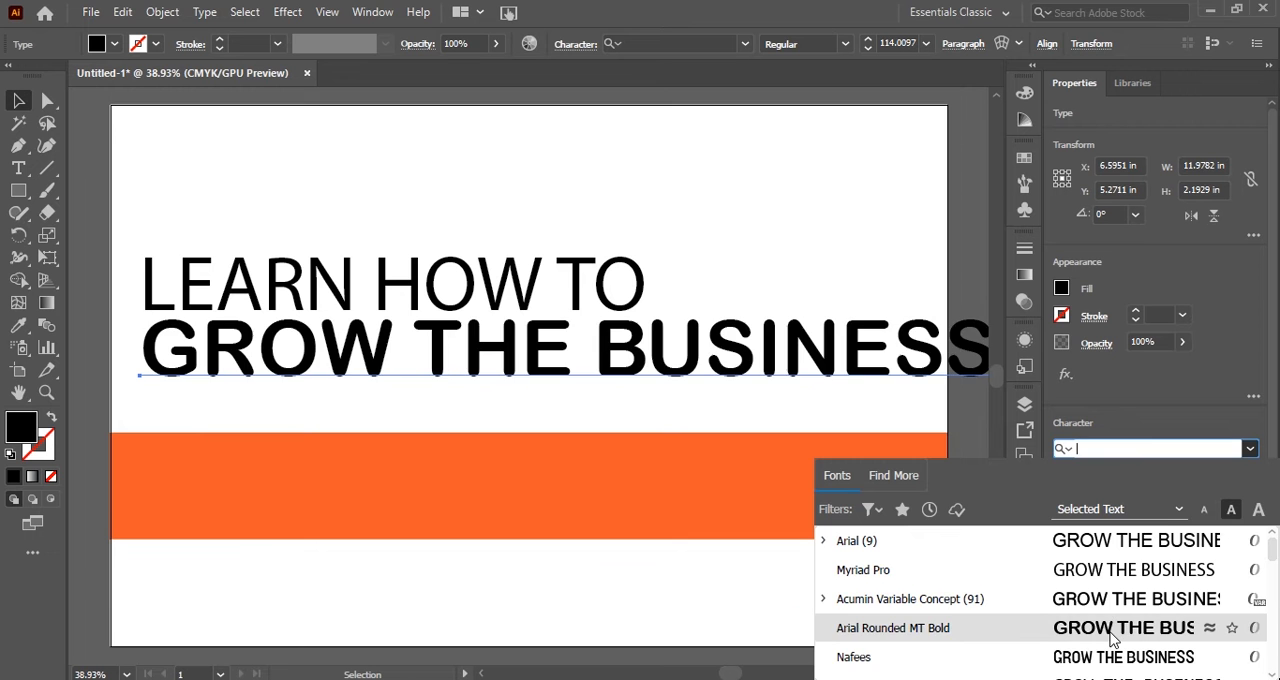
{"action": "left_click", "coordinate": [824, 543]}
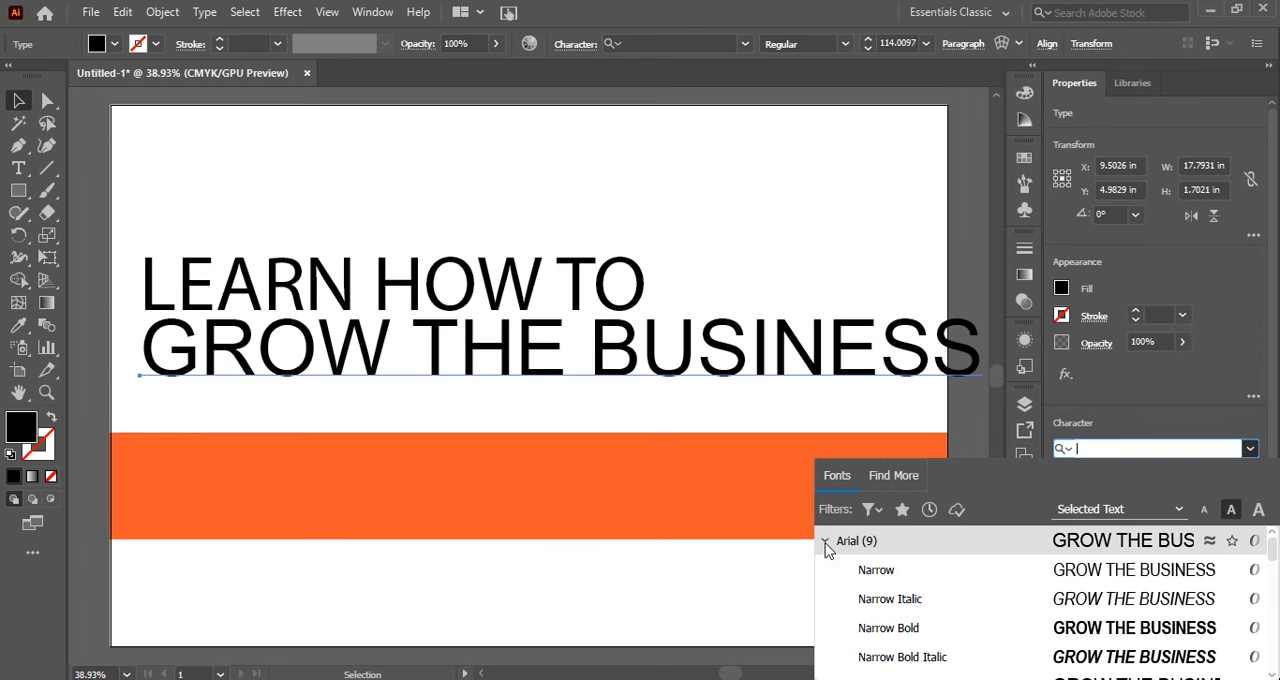
{"action": "left_click", "coordinate": [1032, 638]}
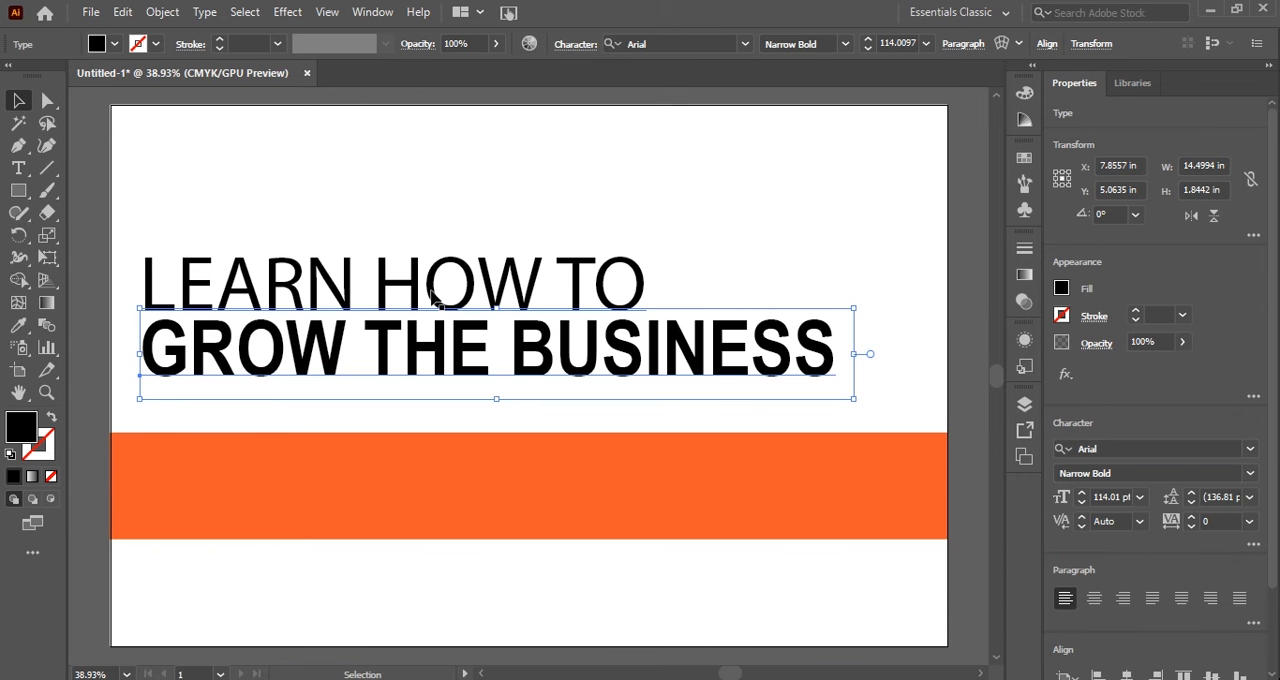
Set the "LEARN HOW TO" line in Arial Bold and move it slightly up, away from the line below.
{"action": "left_click", "coordinate": [1251, 449]}
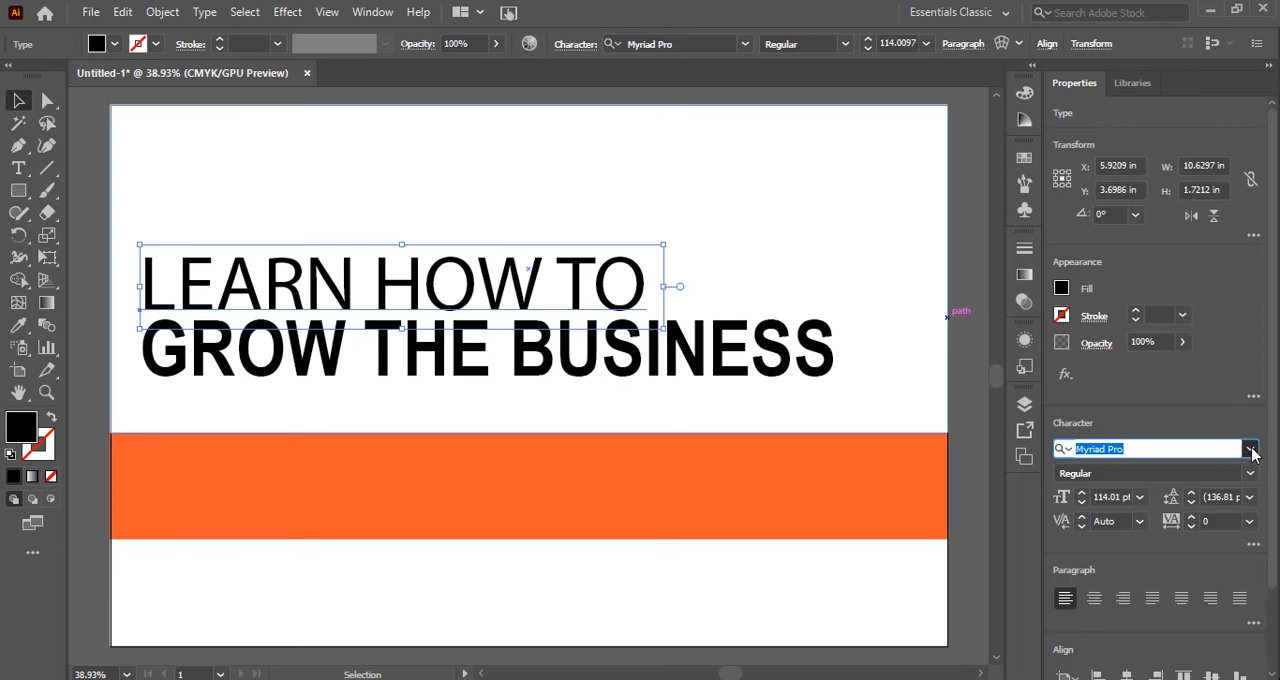
{"action": "left_click", "coordinate": [824, 543]}
{"action": "scroll", "coordinate": [1036, 600], "scroll_direction": "down", "scroll_amount": 1}
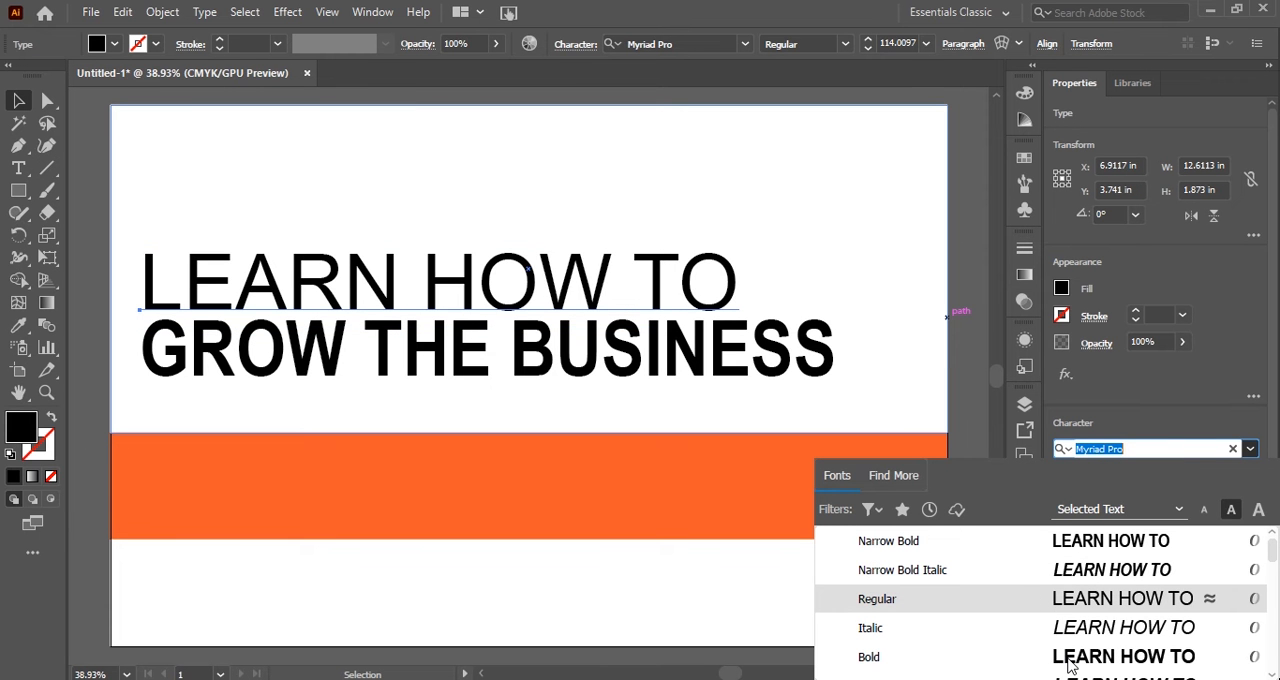
{"action": "scroll", "coordinate": [1070, 665], "scroll_direction": "down", "scroll_amount": 1}
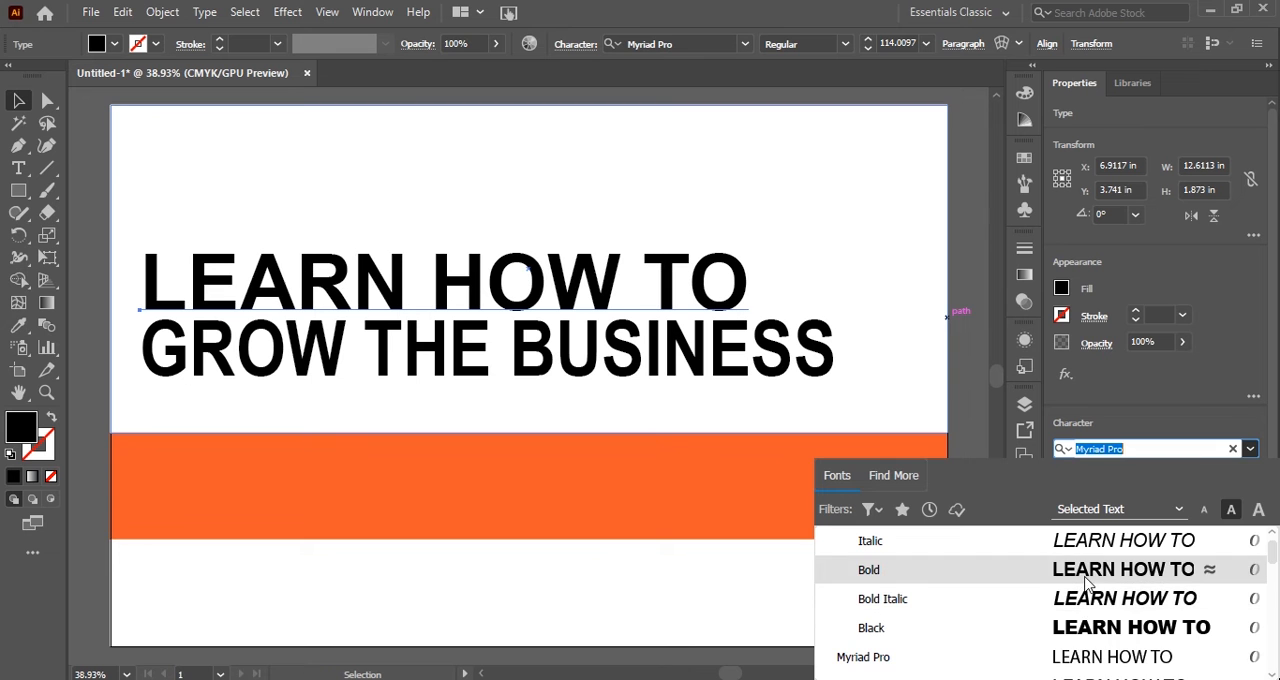
{"action": "left_click", "coordinate": [1085, 583]}
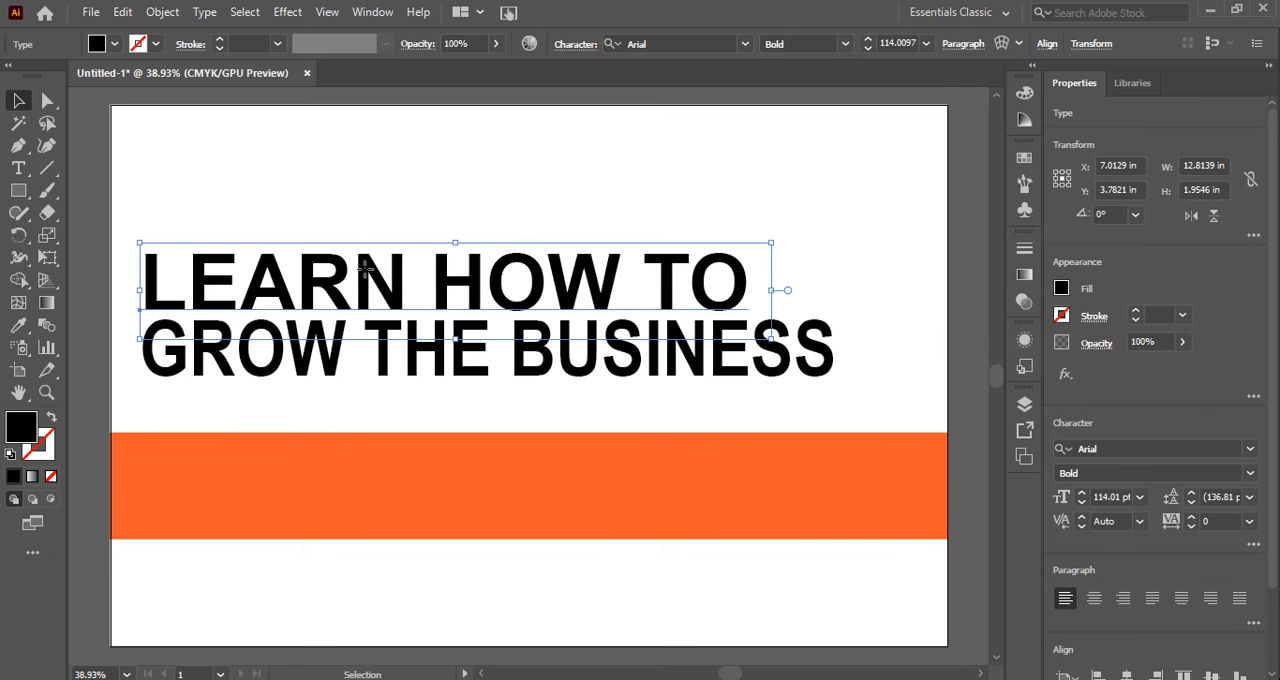
{"action": "mouse_move", "coordinate": [365, 268]}
{"action": "left_mouse_down"}
{"action": "mouse_move", "coordinate": [385, 258]}
{"action": "mouse_move", "coordinate": [363, 257]}
{"action": "left_mouse_up"}
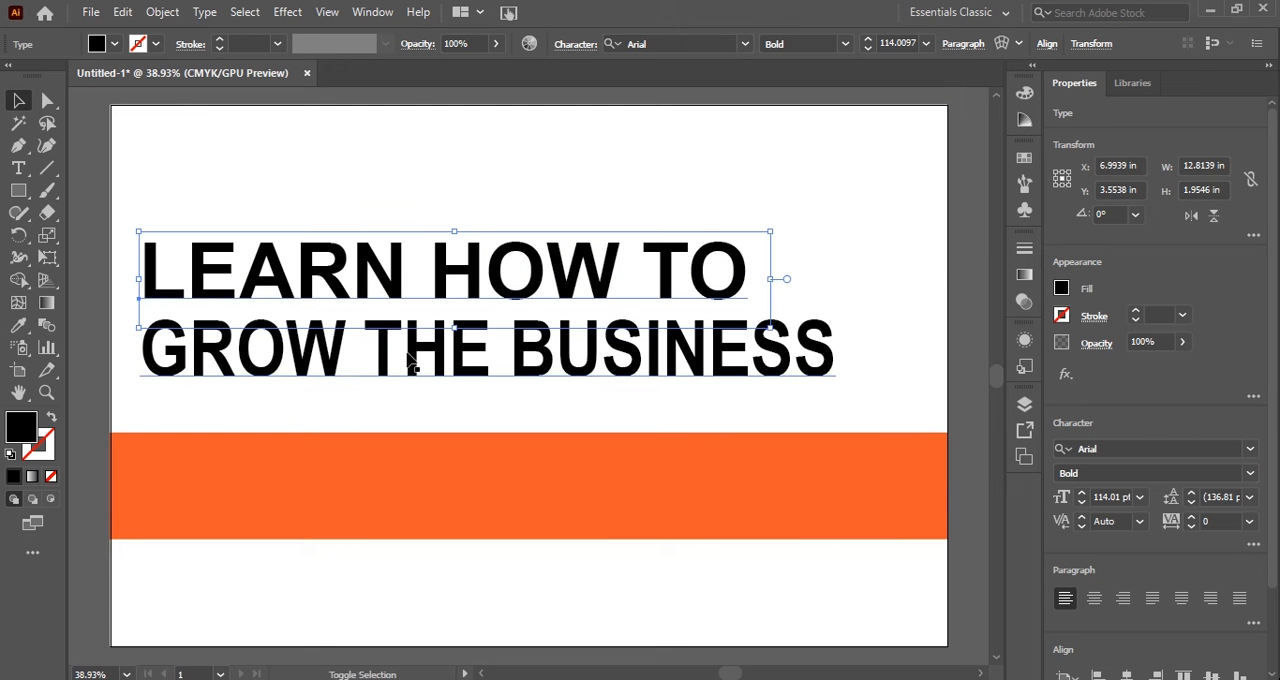
Scale both headline lines down together to about 88.73 pt and move them slightly up.
{"action": "left_click", "coordinate": [408, 355], "text": "shift"}
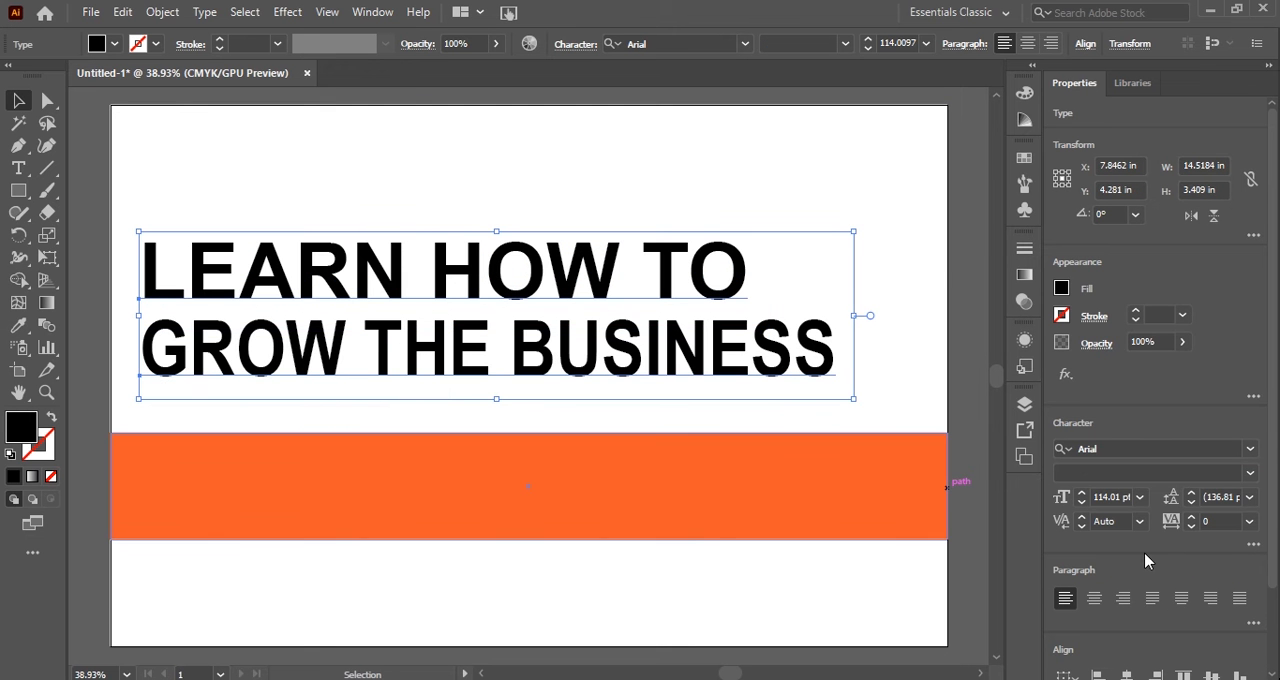
{"action": "scroll", "coordinate": [1145, 561], "scroll_direction": "down", "scroll_amount": 2}
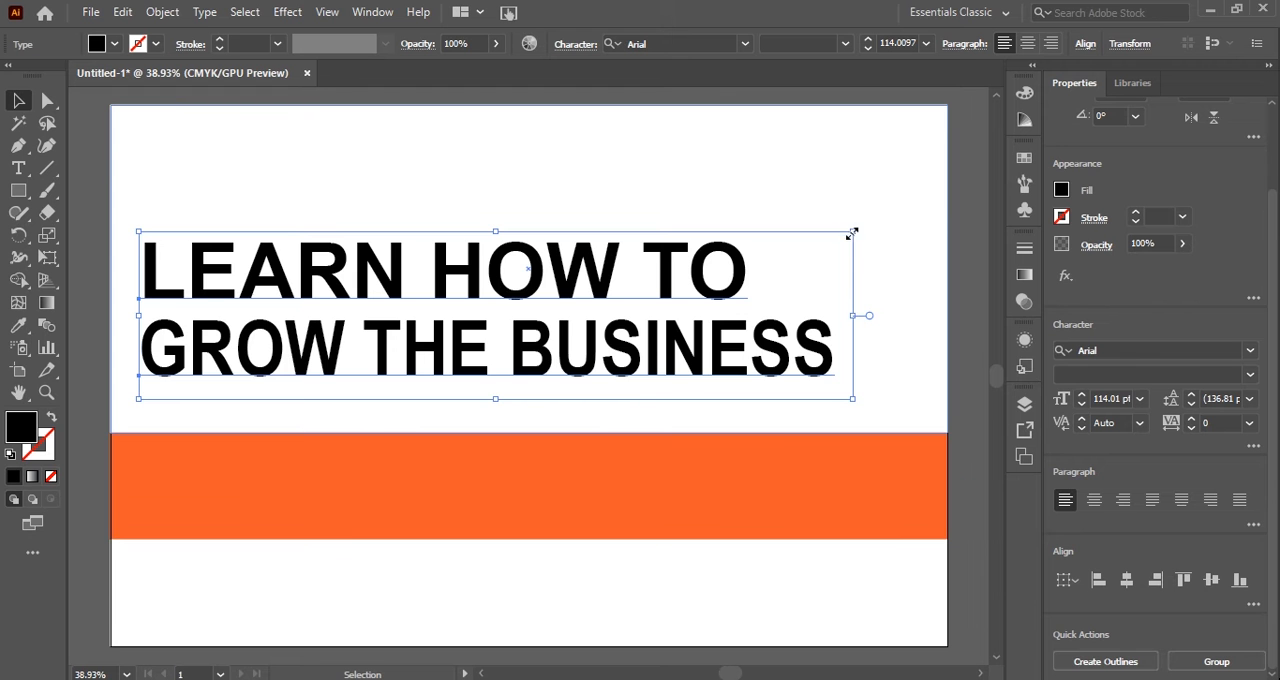
{"action": "left_click_drag", "start_coordinate": [841, 238], "coordinate": [798, 271]}
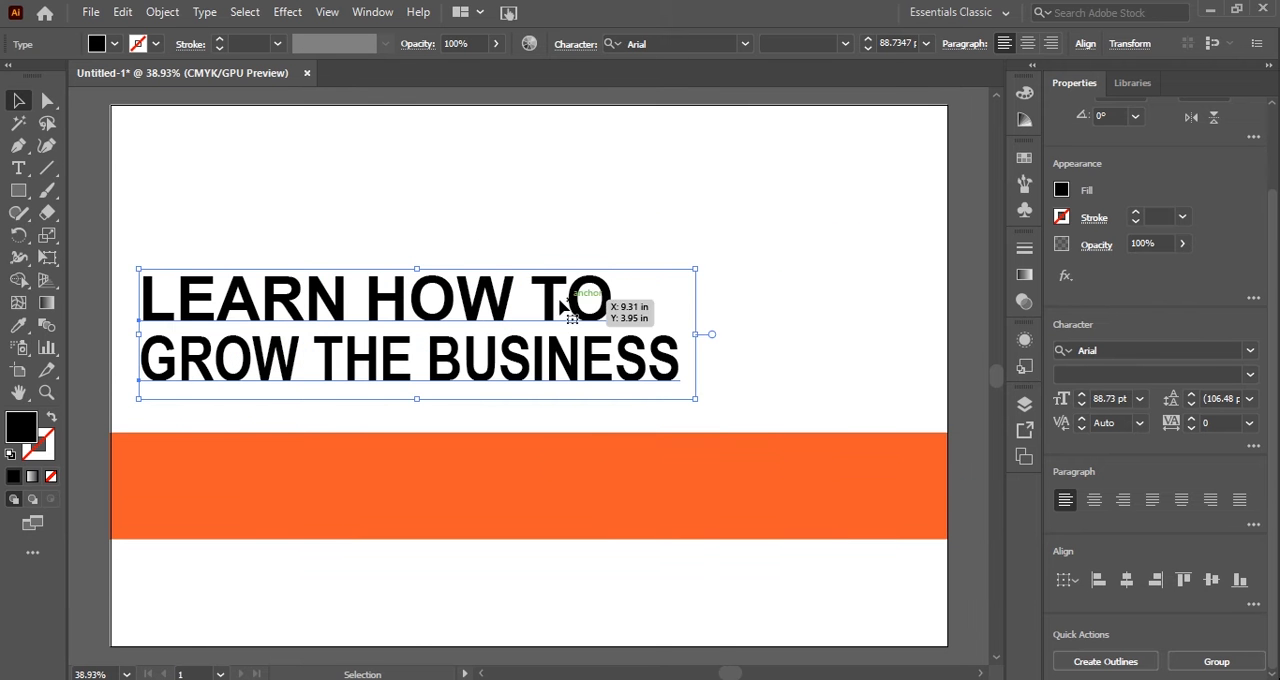
{"action": "left_click_drag", "start_coordinate": [467, 297], "coordinate": [466, 267]}
{"action": "scroll", "coordinate": [466, 265], "scroll_direction": "up", "scroll_amount": 3}
{"action": "scroll", "coordinate": [464, 263], "scroll_direction": "down", "scroll_amount": 1}
{"action": "left_click", "coordinate": [322, 137]}
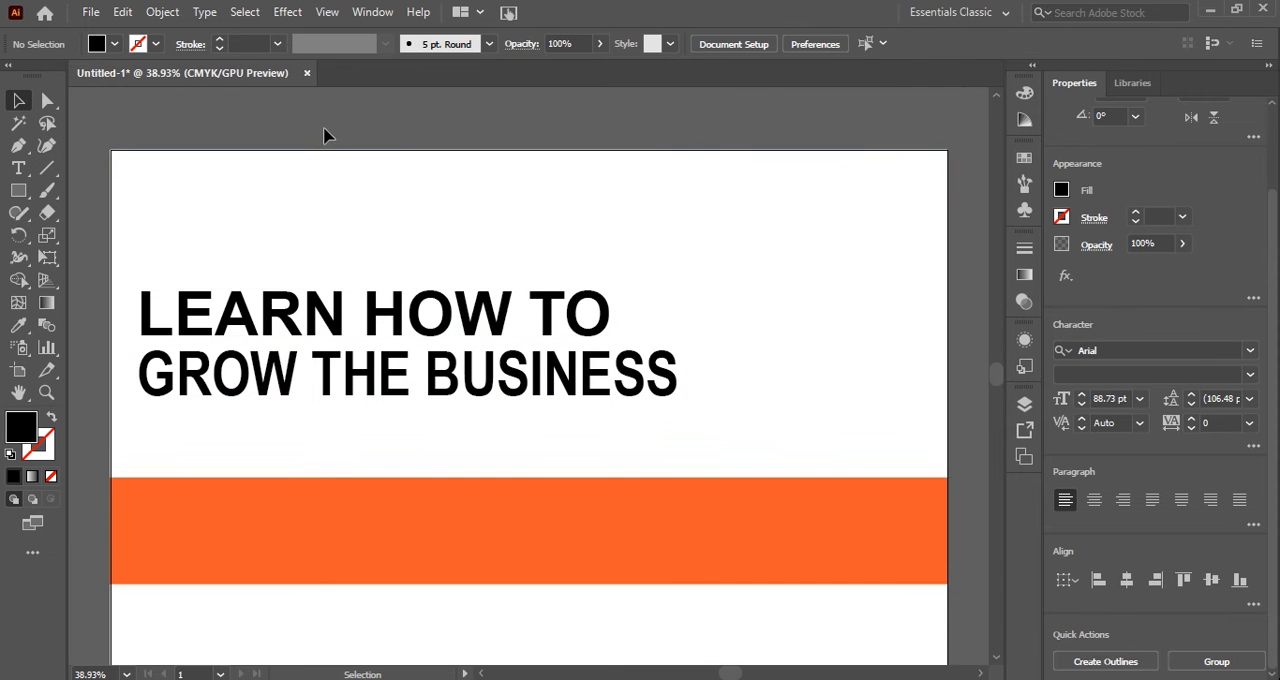
Recolor the "LEARN HOW TO" line with the orange sampled from the band.
{"action": "scroll", "coordinate": [327, 155], "scroll_direction": "down", "scroll_amount": 2}
{"action": "left_click", "coordinate": [342, 184]}
{"action": "left_click", "coordinate": [350, 330]}
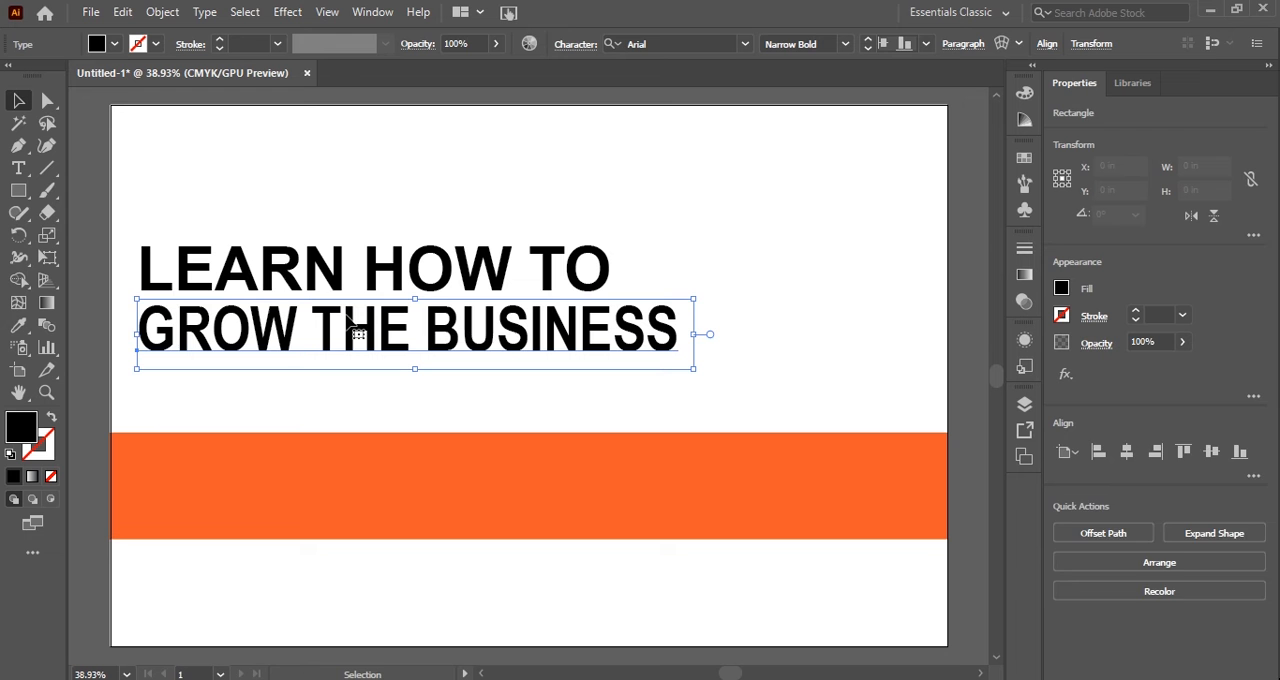
{"action": "left_click", "coordinate": [346, 258], "text": "shift"}
{"action": "left_click", "coordinate": [322, 392]}
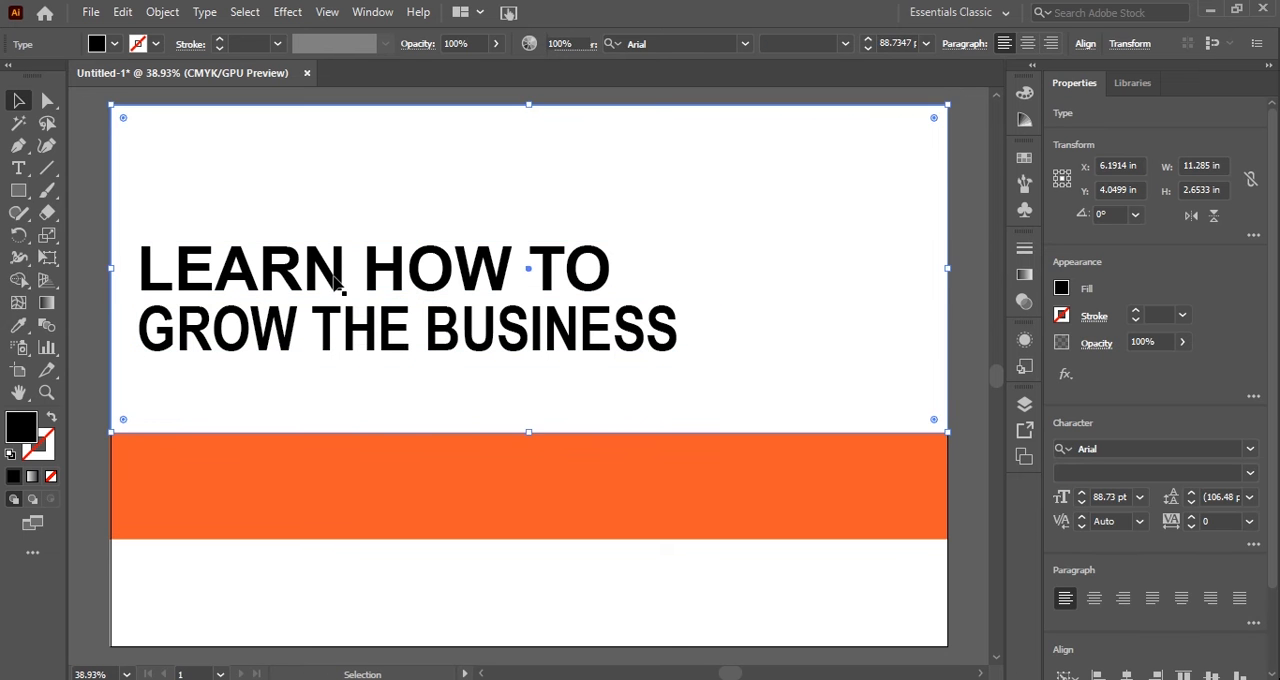
{"action": "left_click", "coordinate": [345, 272]}
{"action": "key", "text": "i"}
{"action": "left_click", "coordinate": [168, 470]}
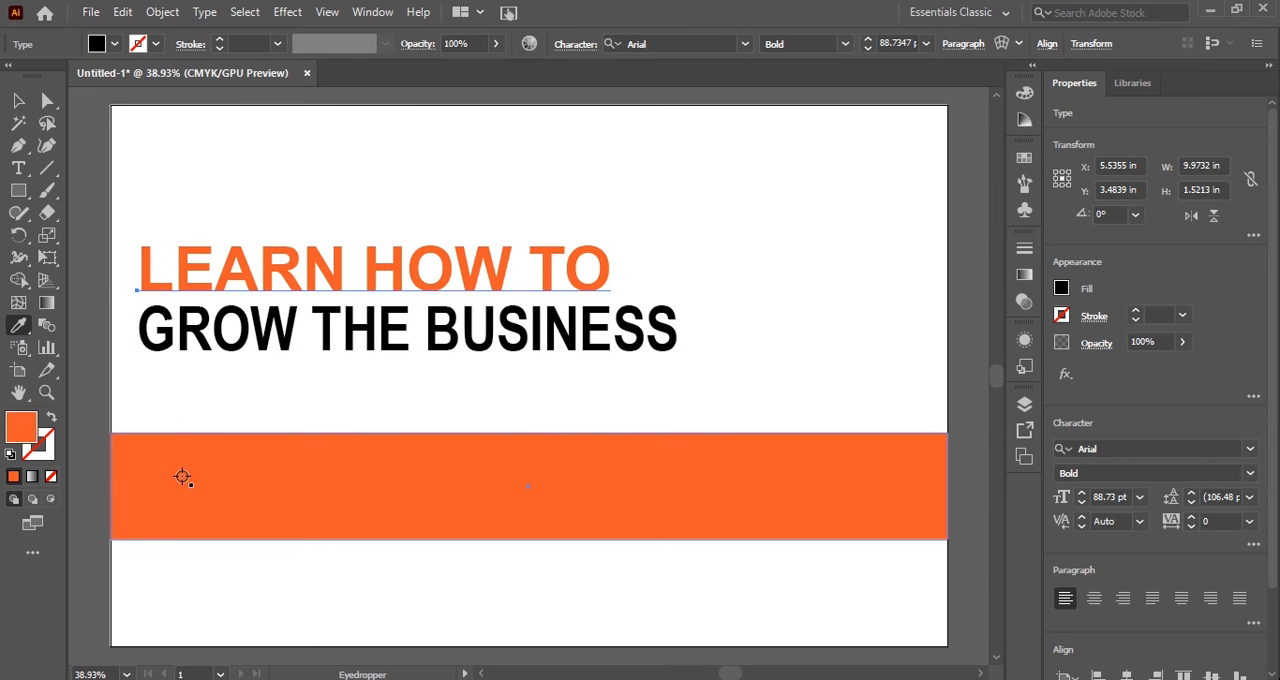
{"action": "left_click", "coordinate": [19, 100]}
{"action": "left_click", "coordinate": [96, 117]}
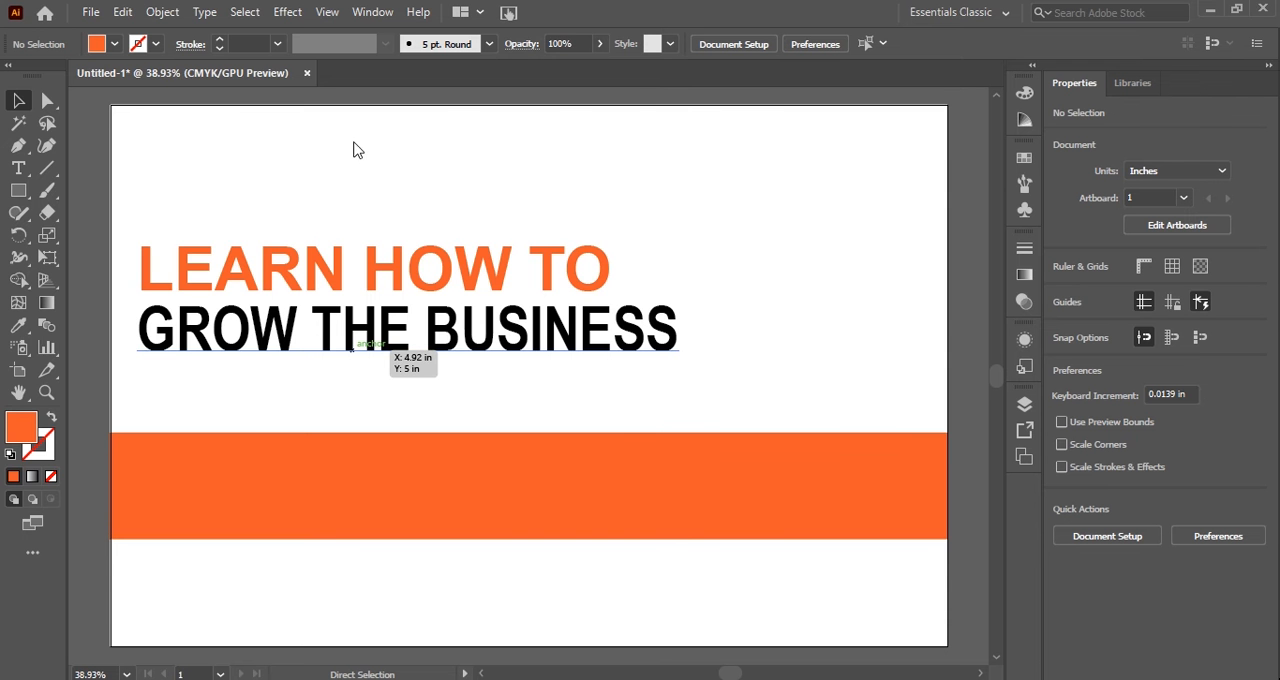
Open "images 1" from the Downloads folder, bring the photo into the Untitled-1 artboard and close the image document.
{"action": "key", "text": "ctrl+o"}
{"action": "scroll", "coordinate": [86, 190], "scroll_direction": "up", "scroll_amount": 2}
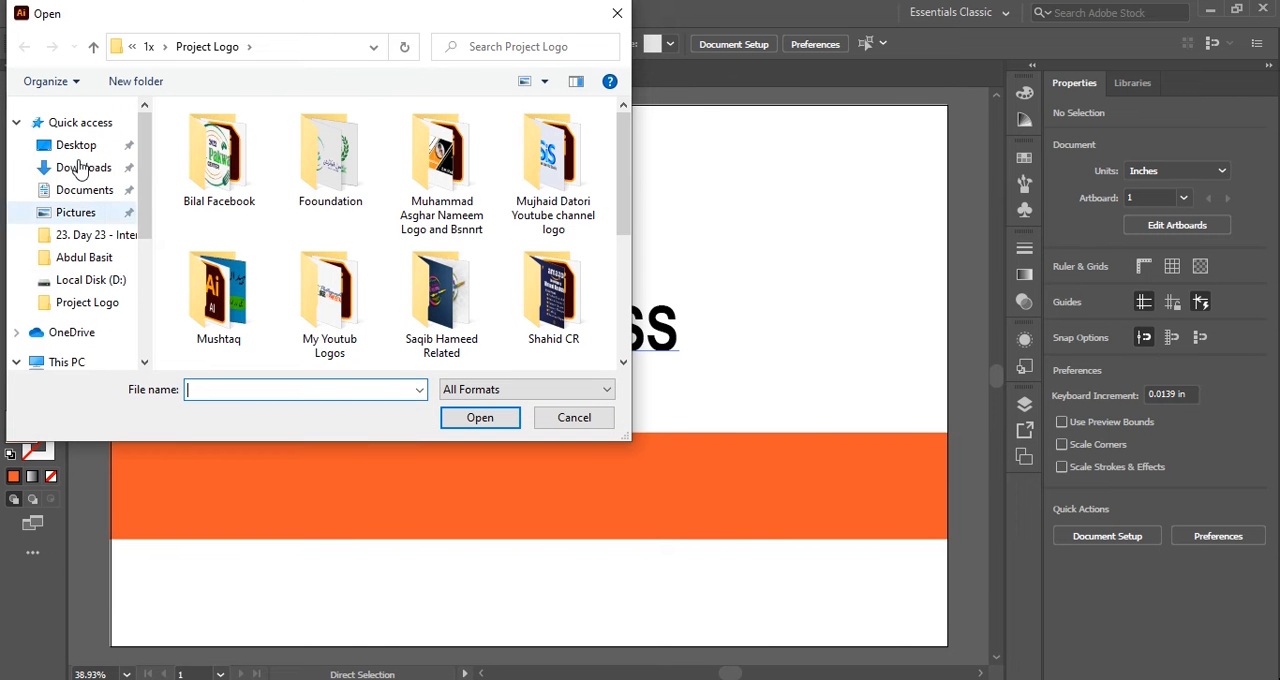
{"action": "left_click", "coordinate": [78, 169]}
{"action": "left_click", "coordinate": [280, 163]}
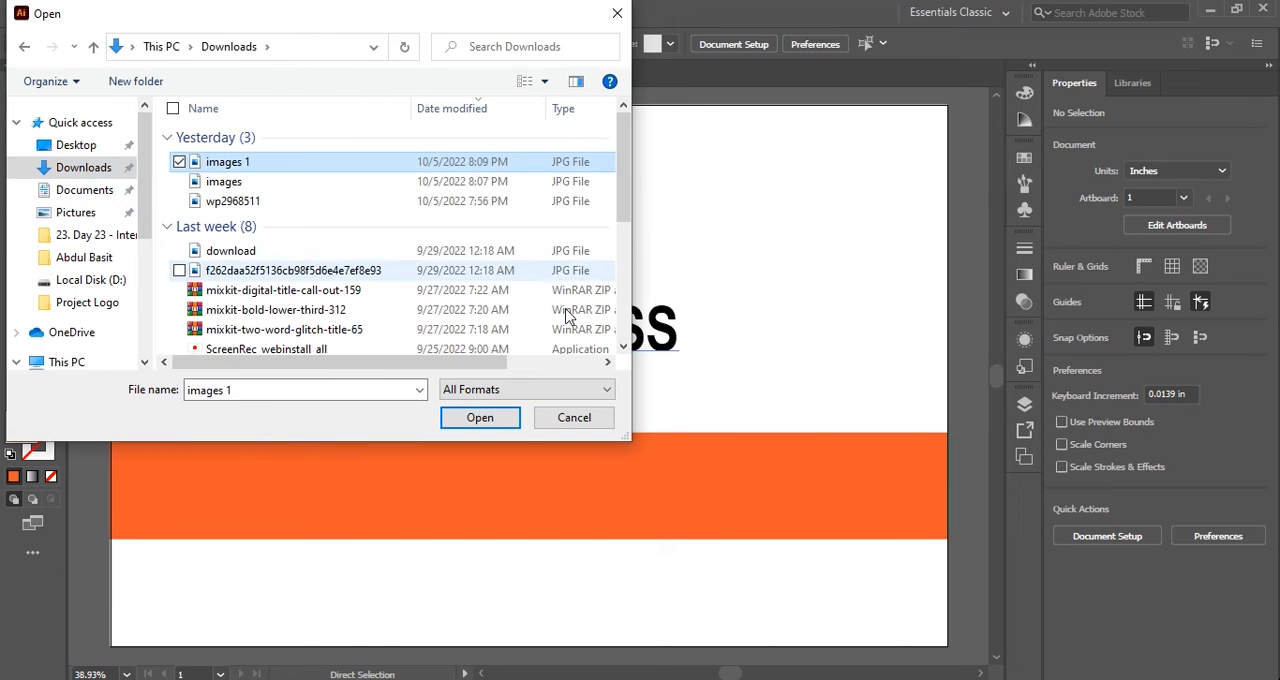
{"action": "left_click", "coordinate": [505, 424]}
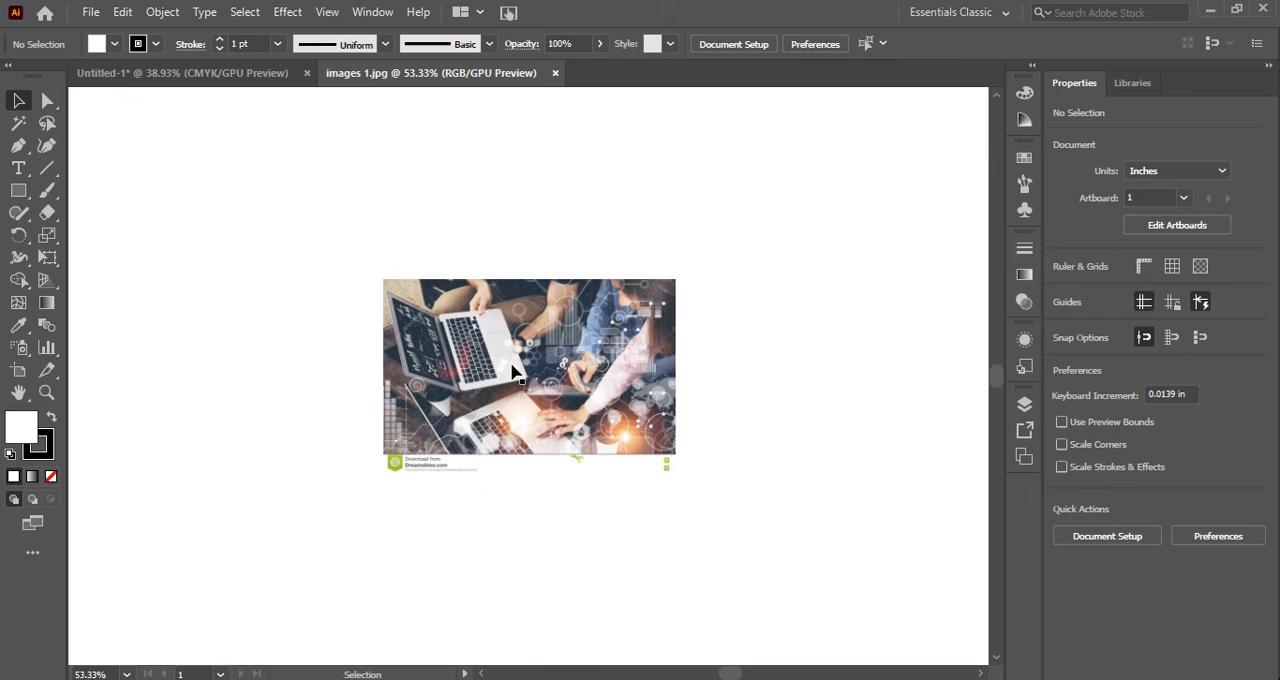
{"action": "left_click_drag", "start_coordinate": [514, 364], "coordinate": [271, 194]}
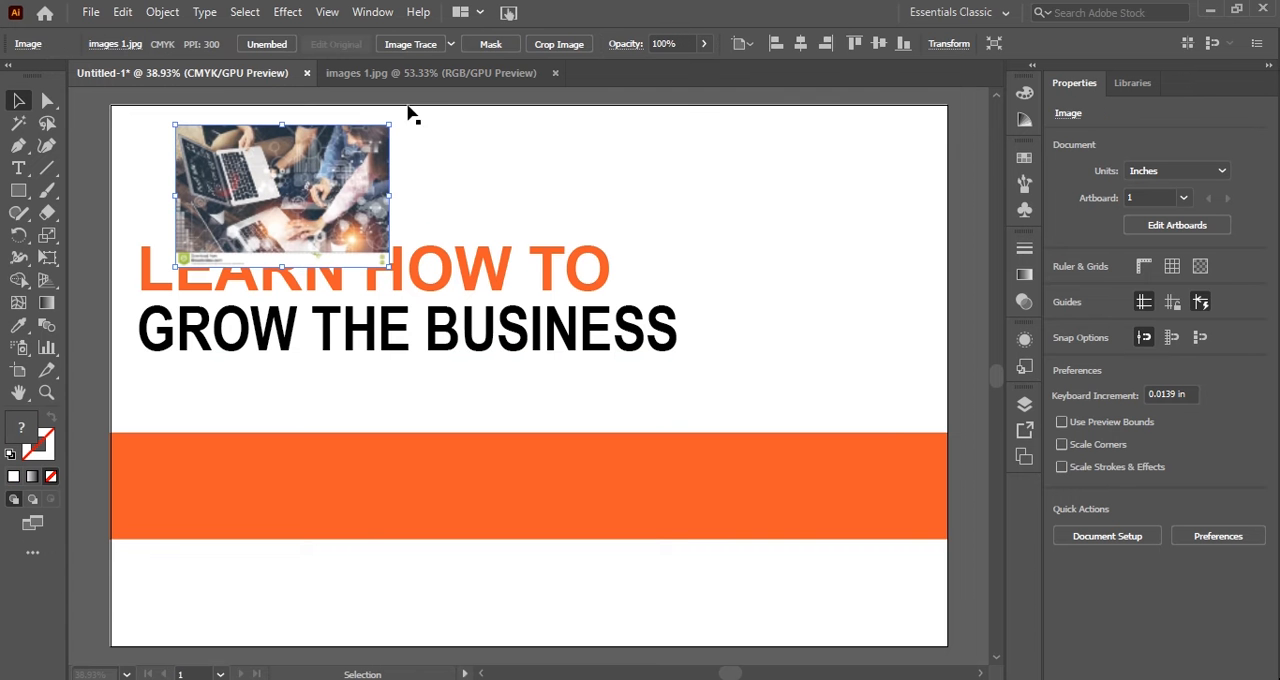
{"action": "left_click", "coordinate": [555, 73]}
Resize the photo to 17 in wide and about 9.95 in high, and shift it partly past the artboard's right edge.
{"action": "left_click_drag", "start_coordinate": [389, 126], "coordinate": [490, 125]}
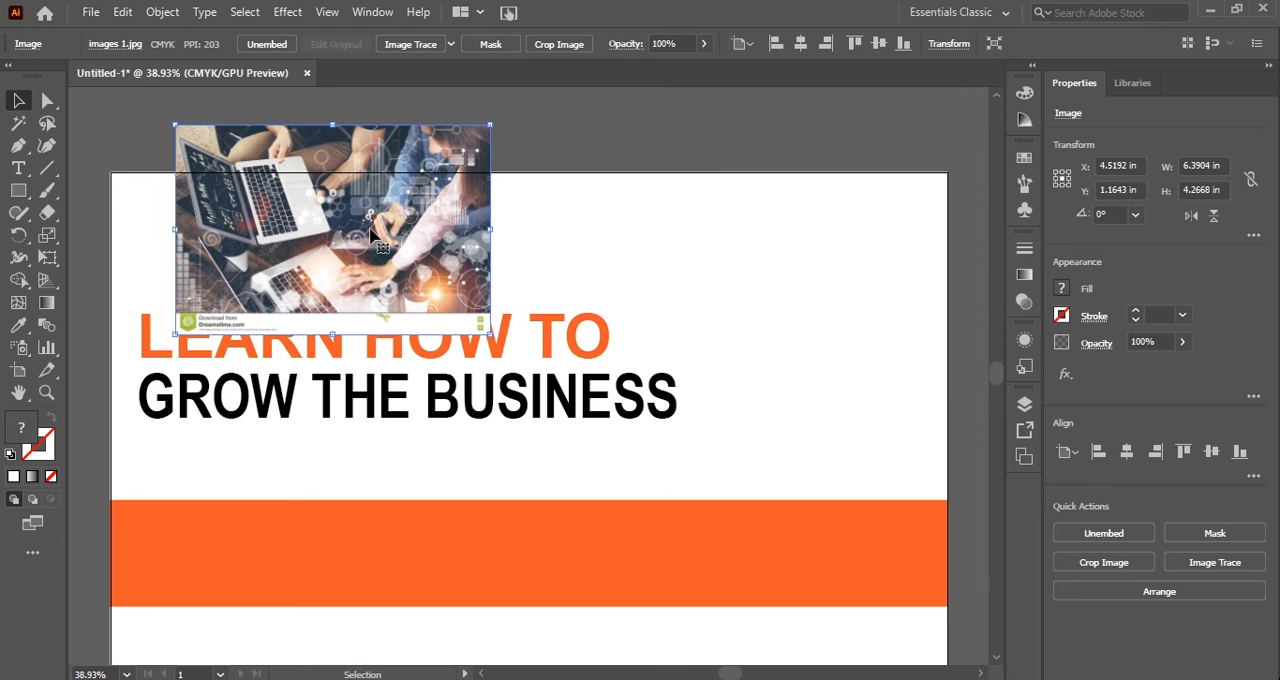
{"action": "scroll", "coordinate": [370, 233], "scroll_direction": "down", "scroll_amount": 2}
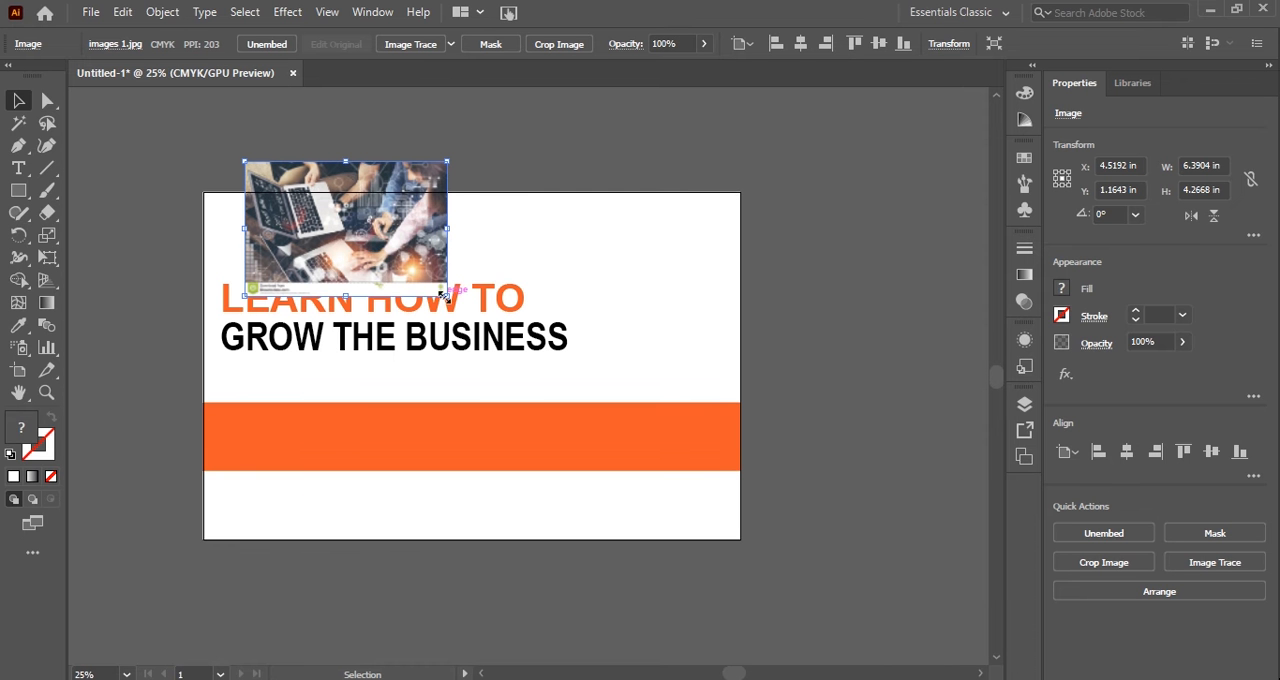
{"action": "left_click_drag", "start_coordinate": [444, 295], "coordinate": [797, 497]}
{"action": "left_click_drag", "start_coordinate": [592, 376], "coordinate": [550, 384]}
{"action": "left_click_drag", "start_coordinate": [697, 332], "coordinate": [741, 334]}
{"action": "left_click_drag", "start_coordinate": [472, 500], "coordinate": [472, 487]}
{"action": "left_click_drag", "start_coordinate": [486, 398], "coordinate": [596, 421]}
Group the two headline lines and bring the group to the front.
{"action": "left_click", "coordinate": [224, 292]}
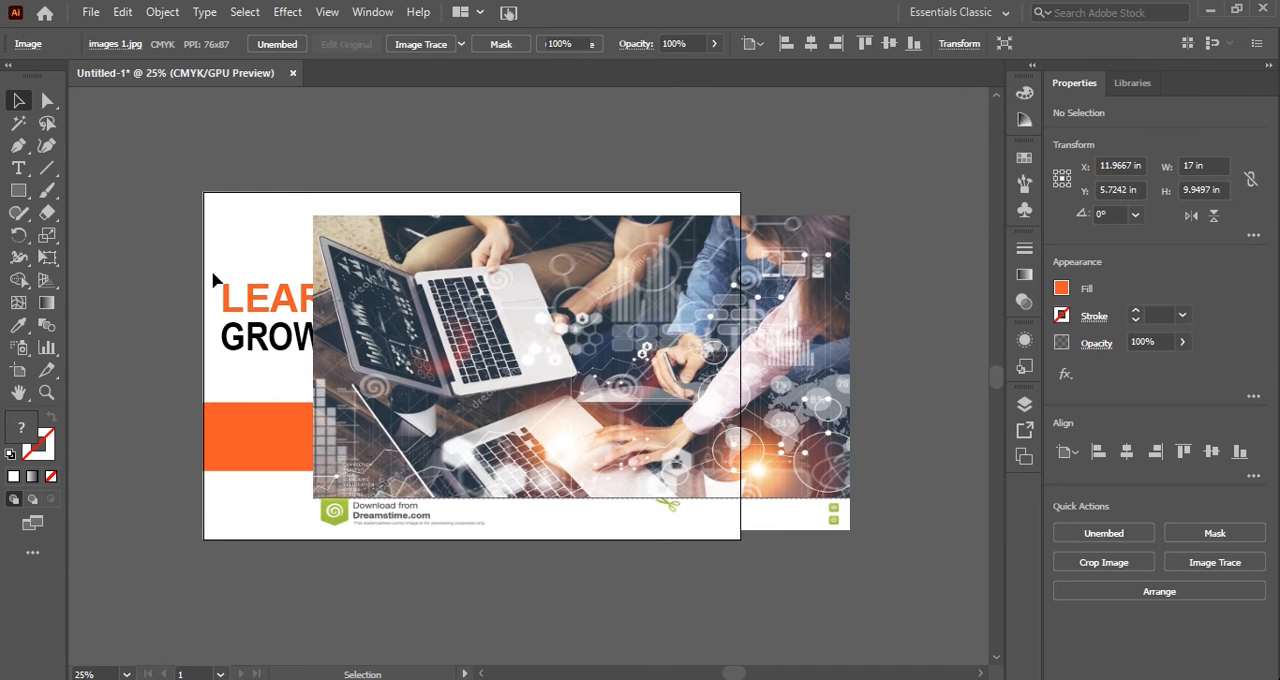
{"action": "left_click", "coordinate": [249, 343], "text": "shift"}
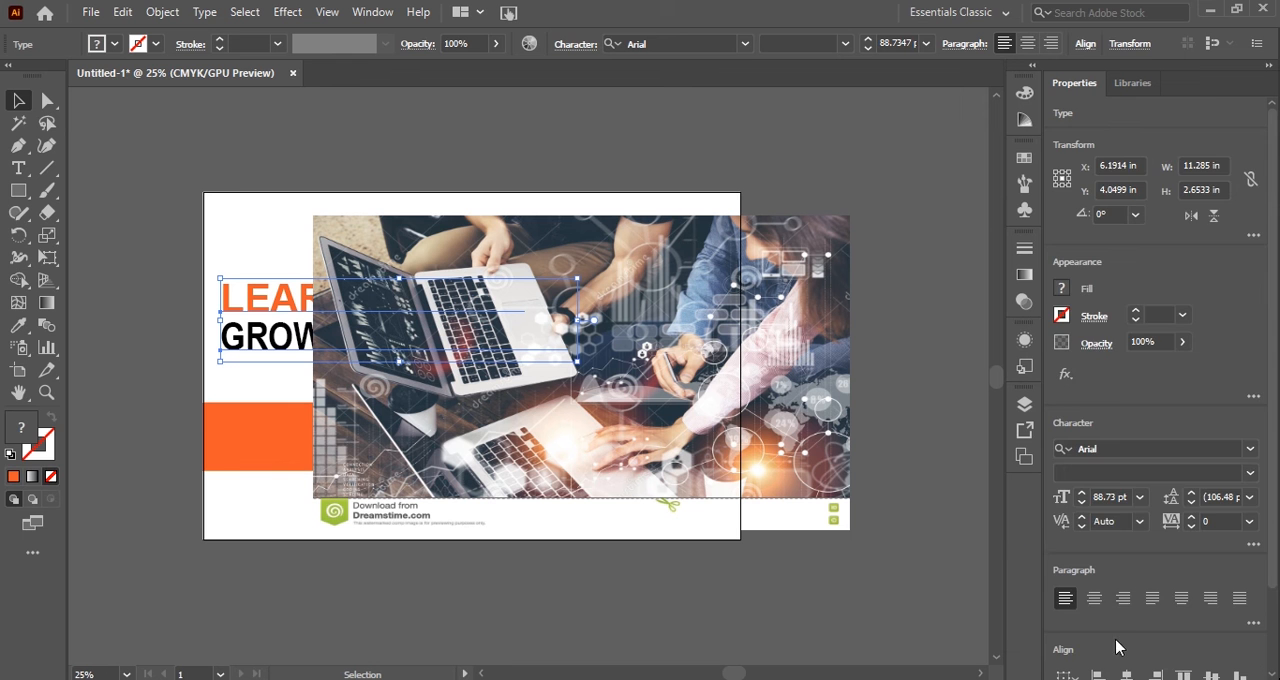
{"action": "scroll", "coordinate": [1117, 648], "scroll_direction": "down", "scroll_amount": 2}
{"action": "left_click", "coordinate": [1215, 662]}
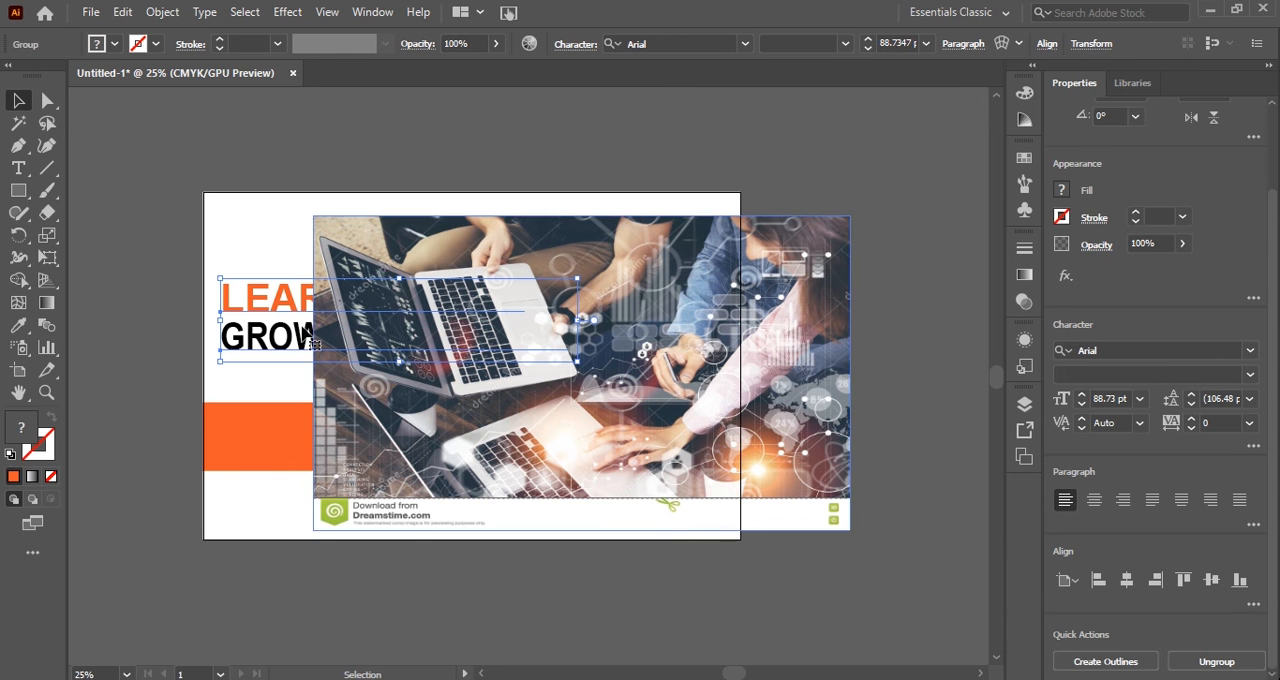
{"action": "right_click", "coordinate": [231, 292]}
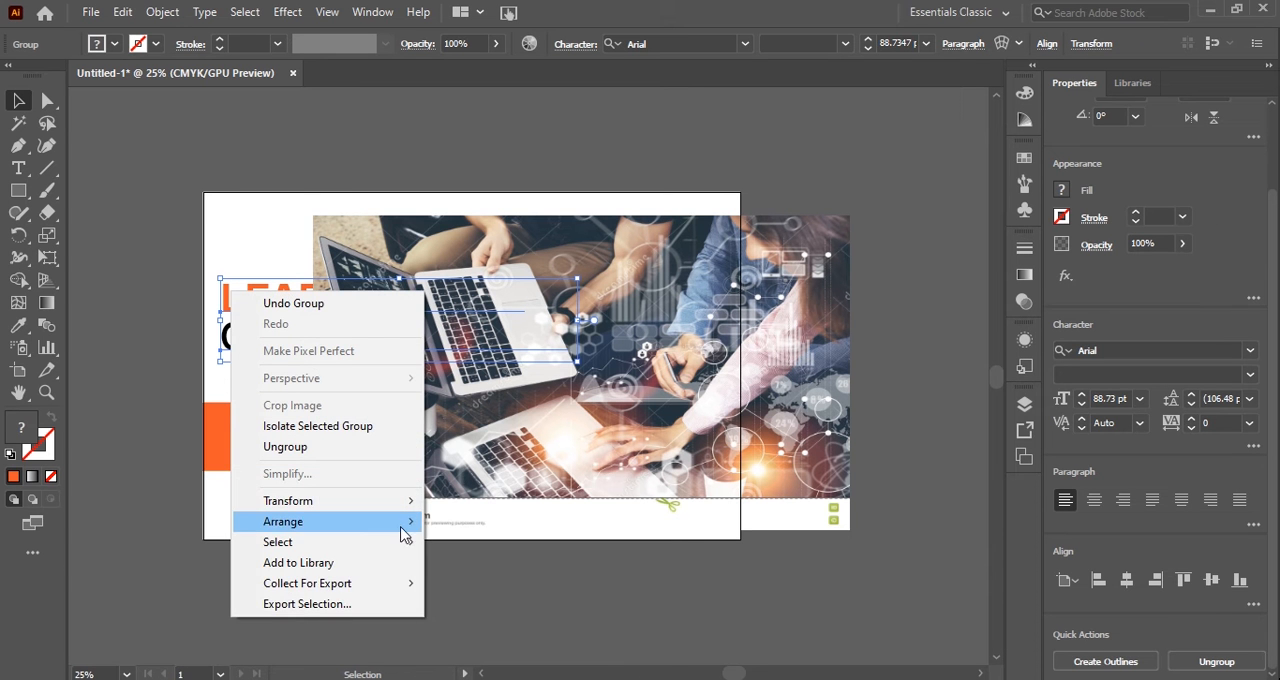
{"action": "left_click", "coordinate": [466, 521]}
Try to bring the upper white rectangle in front of the photo and the headline.
{"action": "left_click", "coordinate": [232, 252]}
{"action": "right_click", "coordinate": [232, 252]}
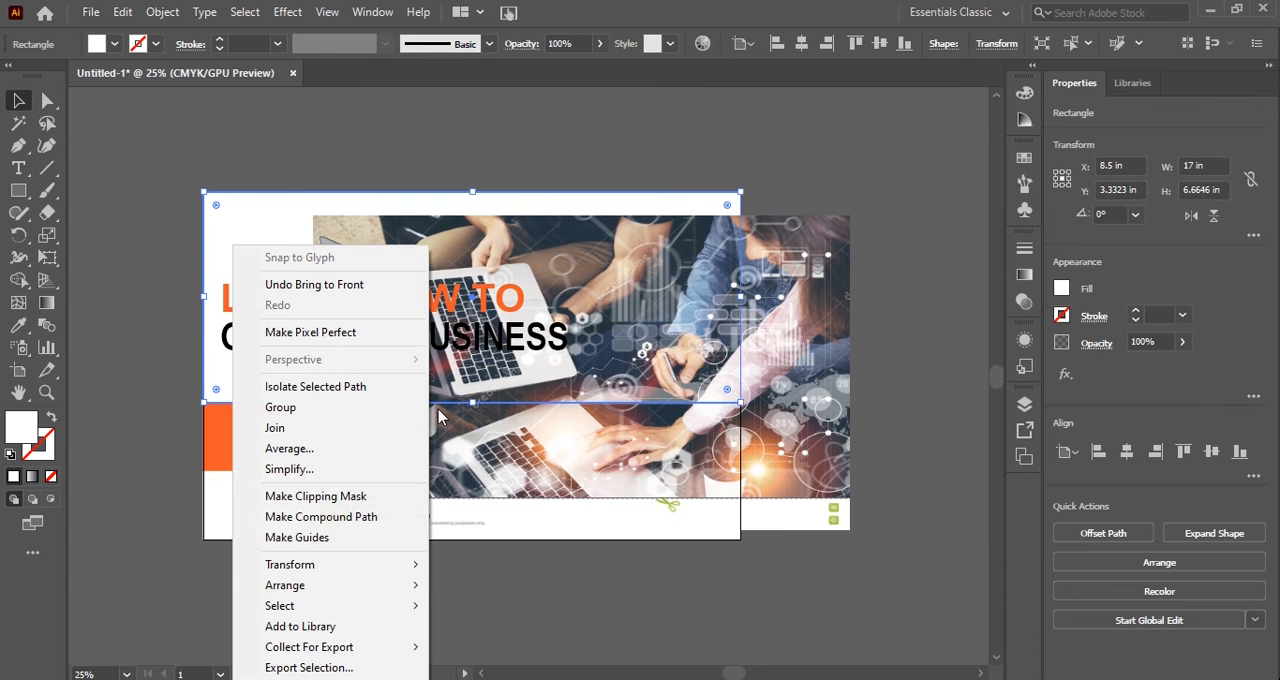
{"action": "left_click", "coordinate": [449, 592]}
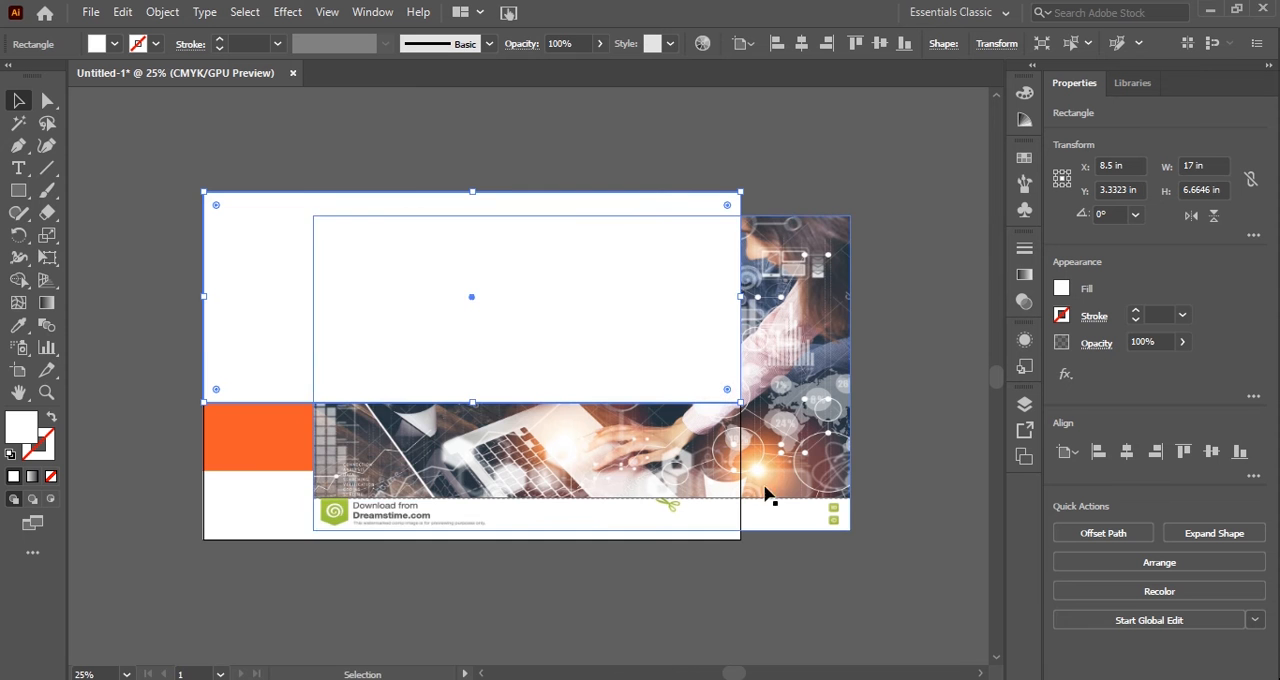
{"action": "left_click_drag", "start_coordinate": [796, 481], "coordinate": [686, 458]}
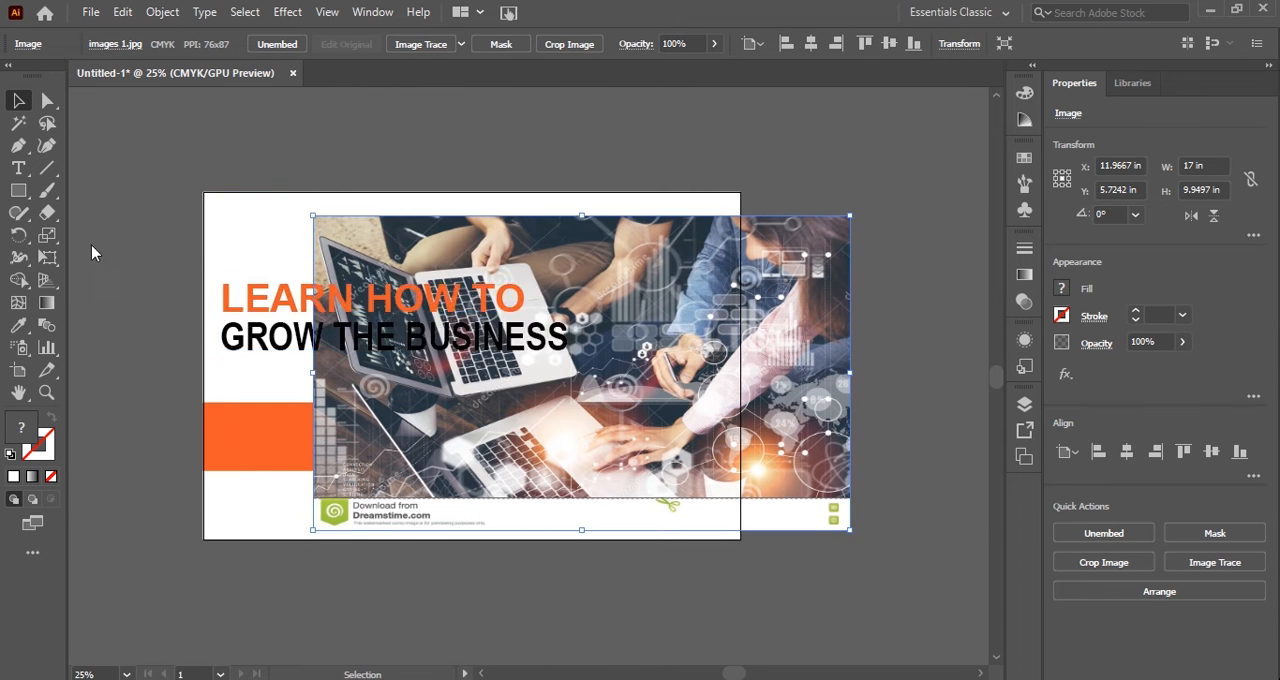
{"action": "key", "text": "ctrl+shift+]"}
Move the headline group above the artboard and place the photo back over the artboard's lower right area.
{"action": "left_click", "coordinate": [247, 304], "text": "shift"}
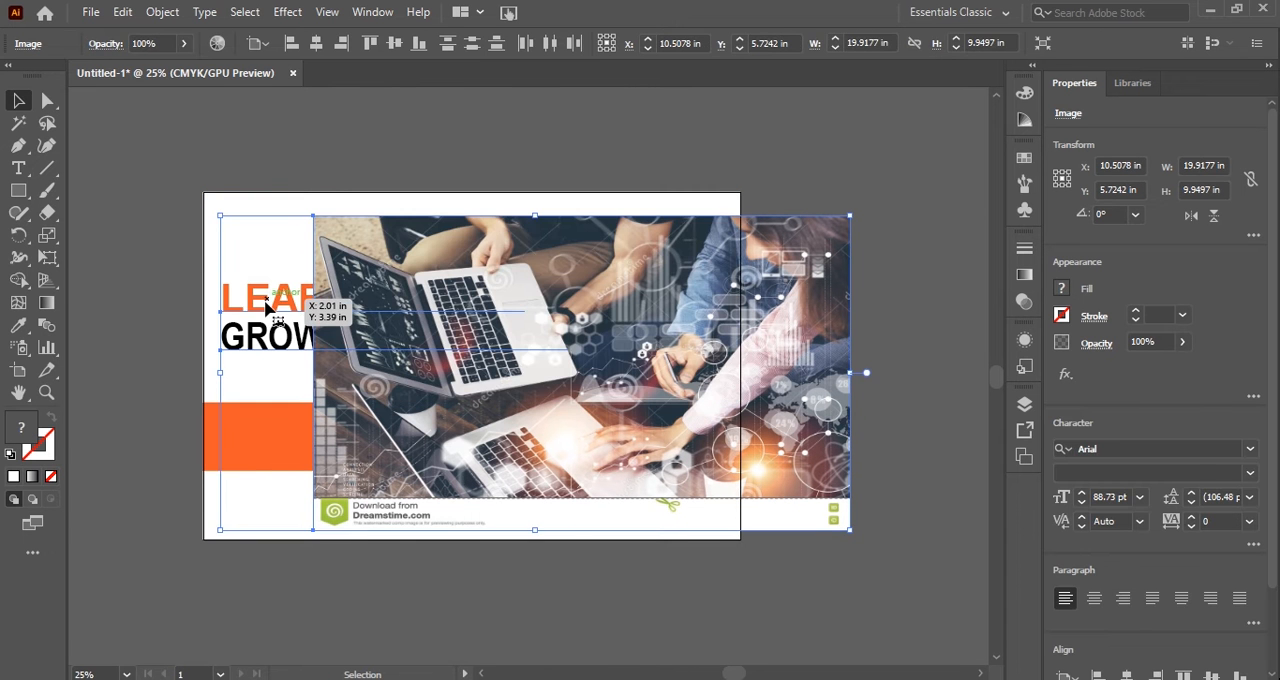
{"action": "left_click_drag", "start_coordinate": [268, 308], "coordinate": [153, 118]}
{"action": "left_click", "coordinate": [251, 149]}
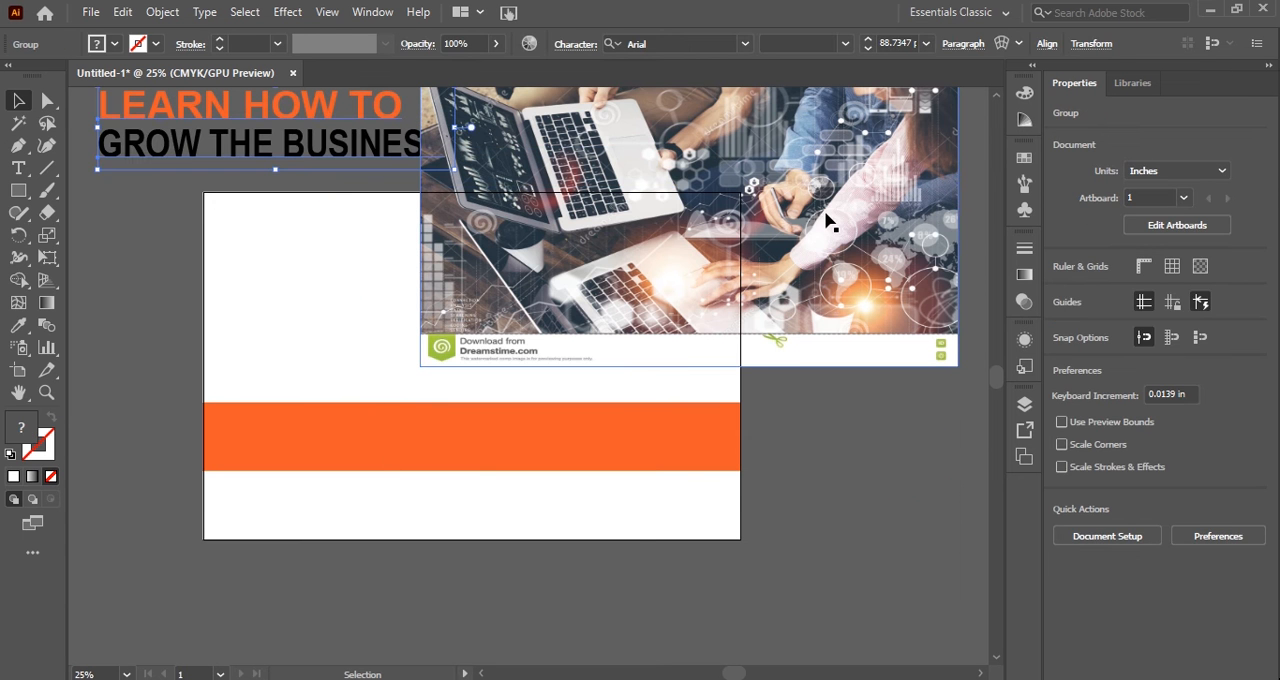
{"action": "left_click_drag", "start_coordinate": [826, 222], "coordinate": [778, 396]}
Bring the upper white rectangle to the front of the photo.
{"action": "right_click", "coordinate": [262, 229]}
{"action": "mouse_move", "coordinate": [385, 588]}
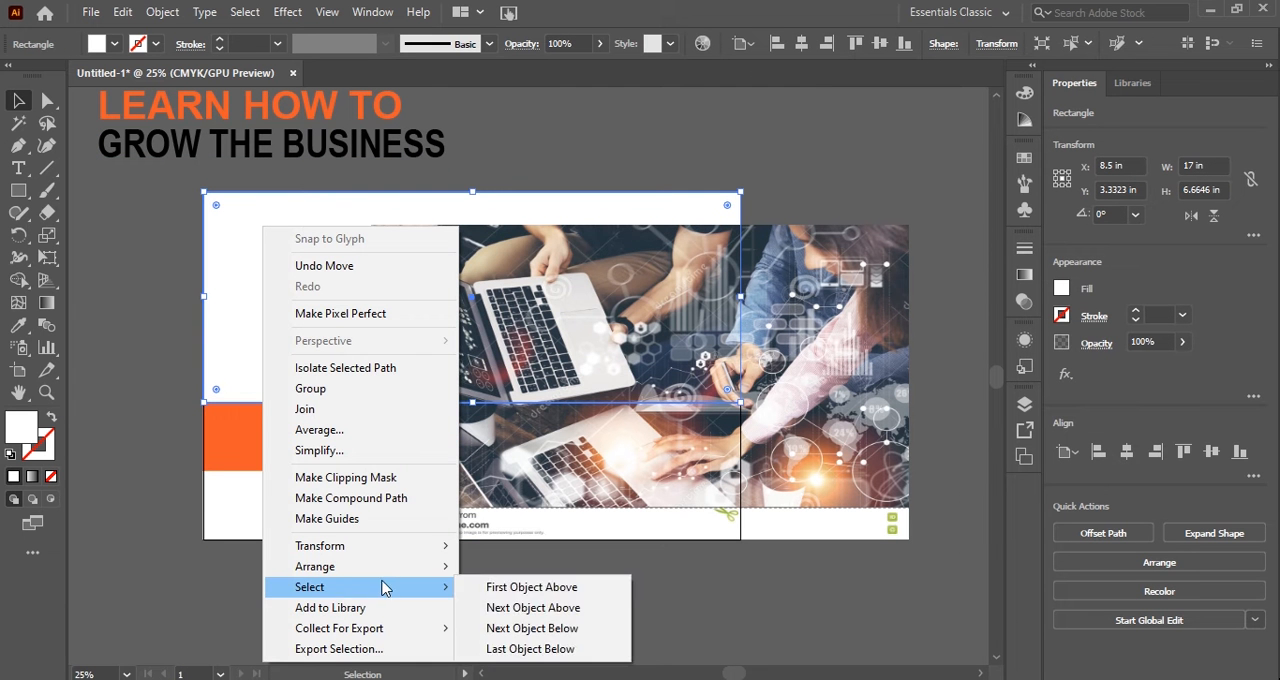
{"action": "mouse_move", "coordinate": [385, 566]}
{"action": "left_click", "coordinate": [520, 569]}
Reduce the photo's height to about 9.32 in, align it behind the white rectangle and clip it to that rectangle.
{"action": "left_click_drag", "start_coordinate": [824, 453], "coordinate": [663, 405]}
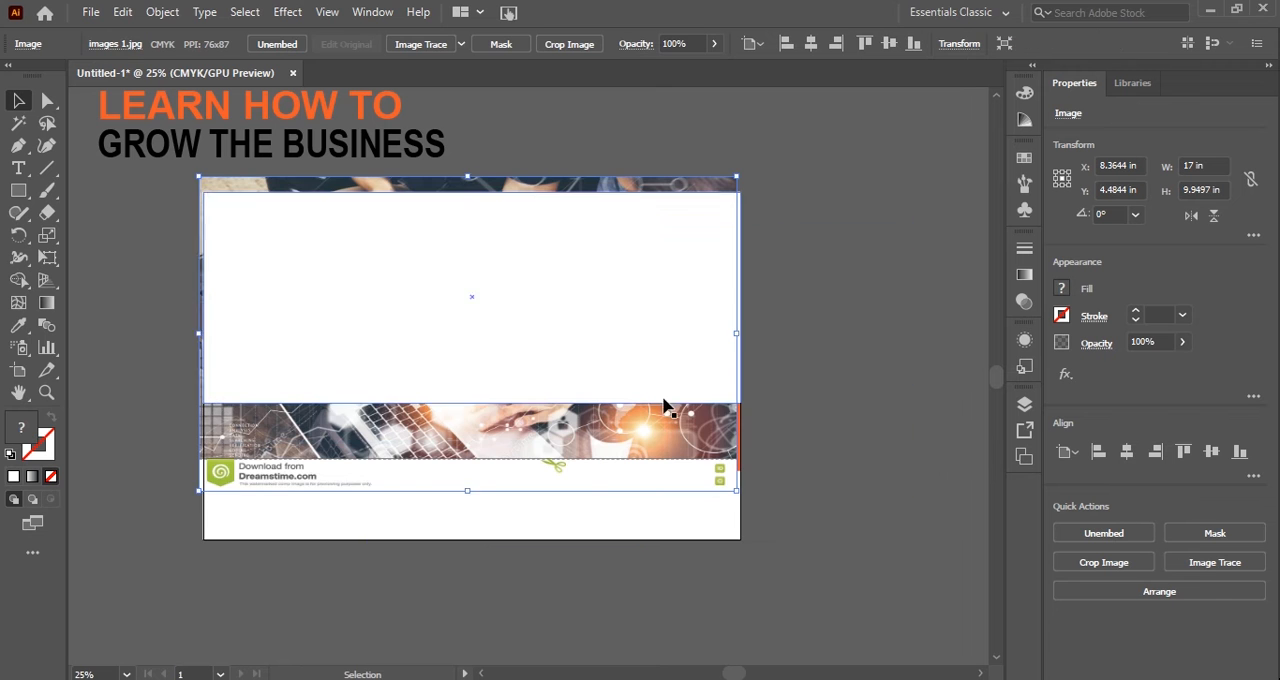
{"action": "left_click_drag", "start_coordinate": [470, 494], "coordinate": [470, 473]}
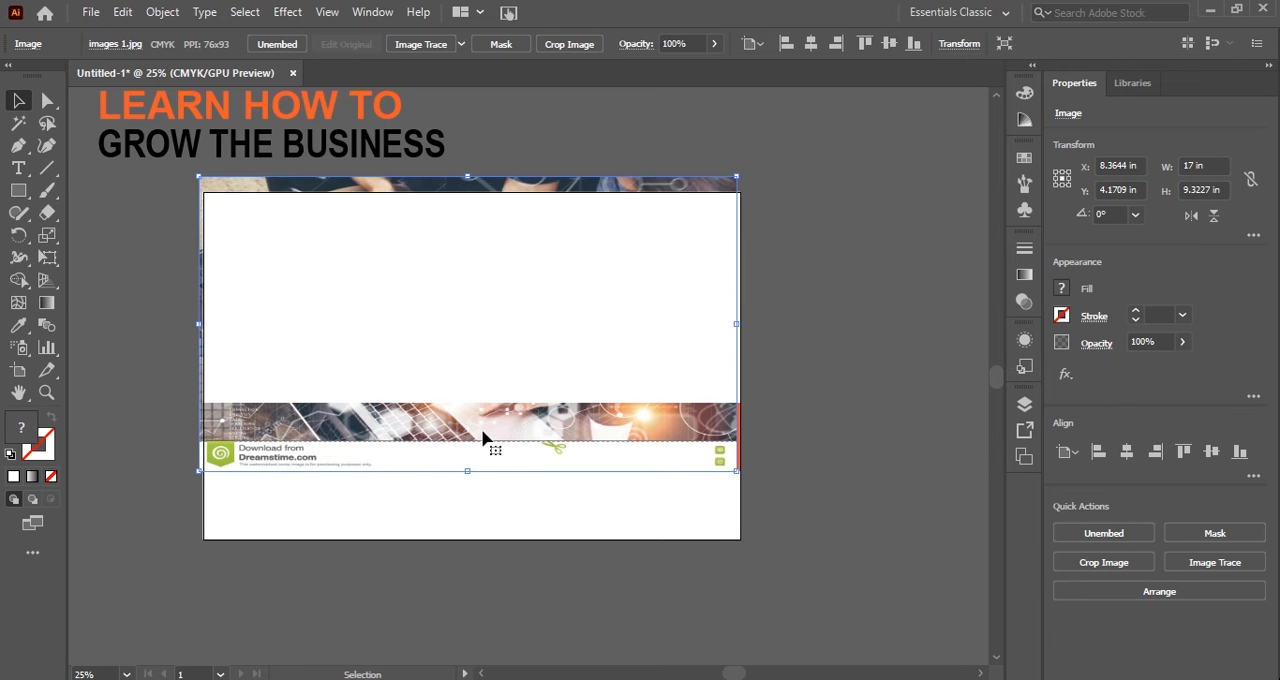
{"action": "left_click_drag", "start_coordinate": [482, 430], "coordinate": [507, 437]}
{"action": "left_click", "coordinate": [514, 368], "text": "shift"}
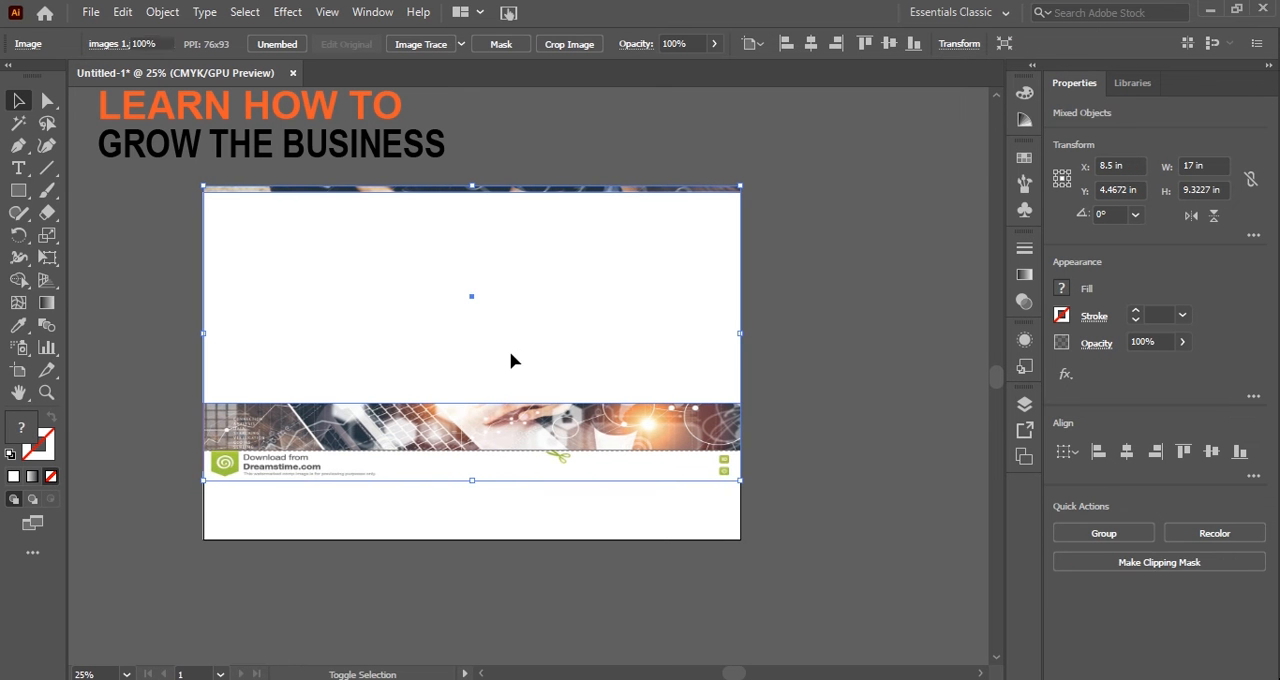
{"action": "left_click", "coordinate": [1186, 570]}
Reduce the clipped photo's opacity to 44%.
{"action": "left_click", "coordinate": [1182, 342]}
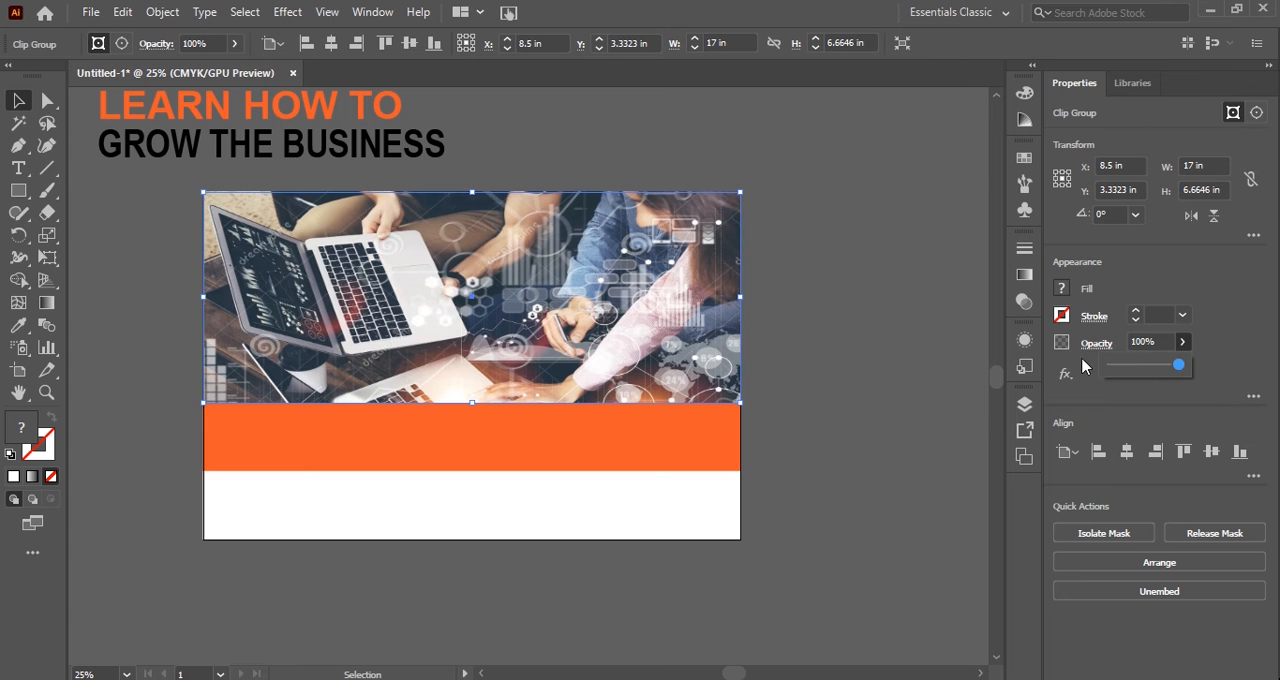
{"action": "left_click", "coordinate": [1140, 368]}
{"action": "left_click_drag", "start_coordinate": [1152, 372], "coordinate": [1144, 376]}
{"action": "left_click", "coordinate": [830, 388]}
Try placing the headline group over the faded photo without changing its stacking order, and undo the move.
{"action": "left_click", "coordinate": [297, 147]}
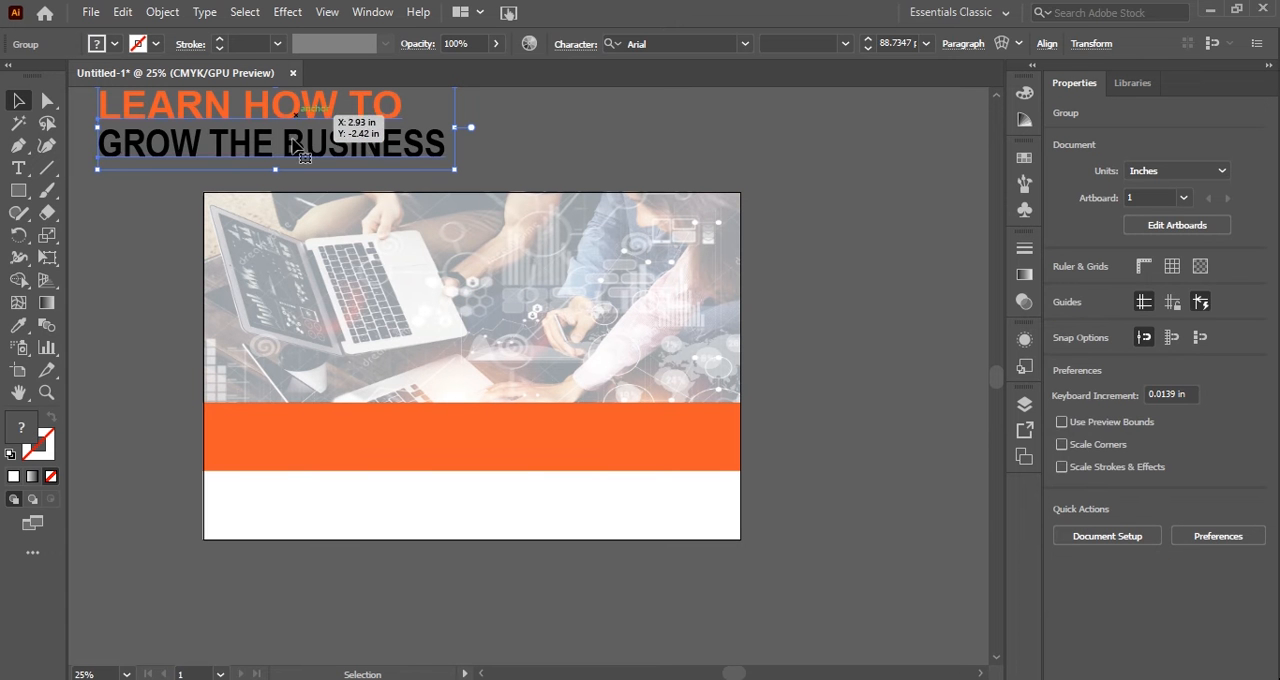
{"action": "left_click_drag", "start_coordinate": [297, 147], "coordinate": [421, 332]}
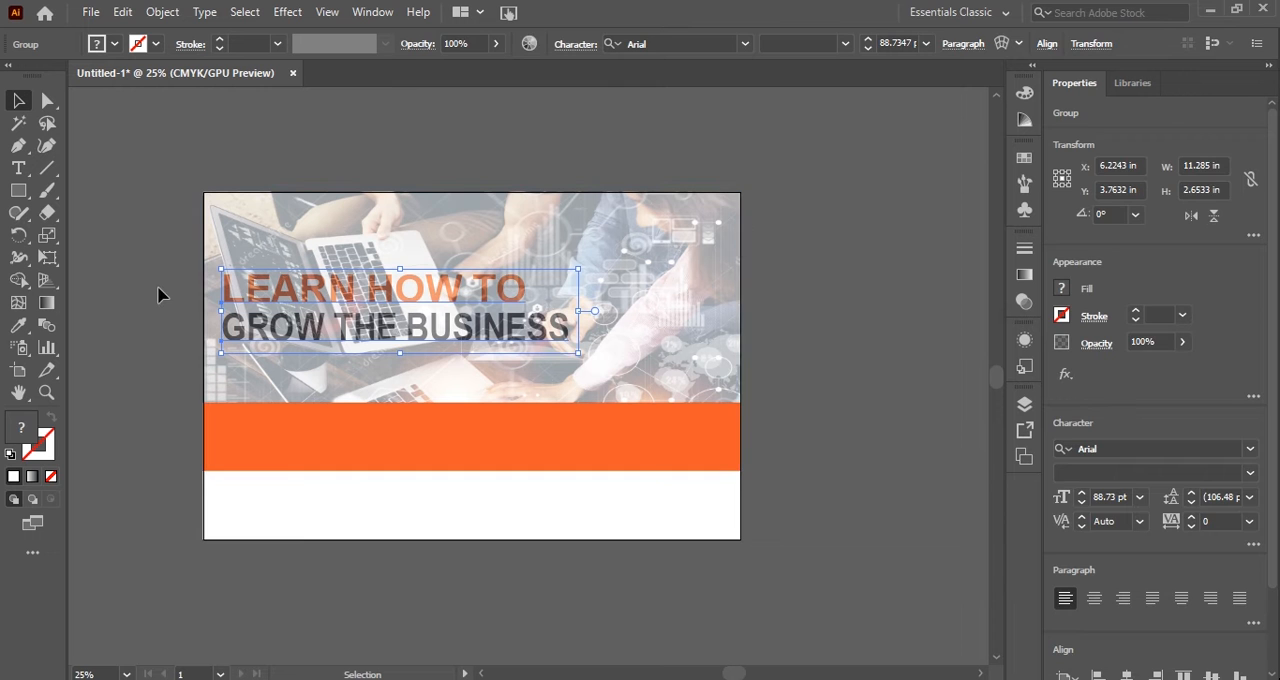
{"action": "left_click", "coordinate": [160, 291]}
{"action": "left_click", "coordinate": [393, 337]}
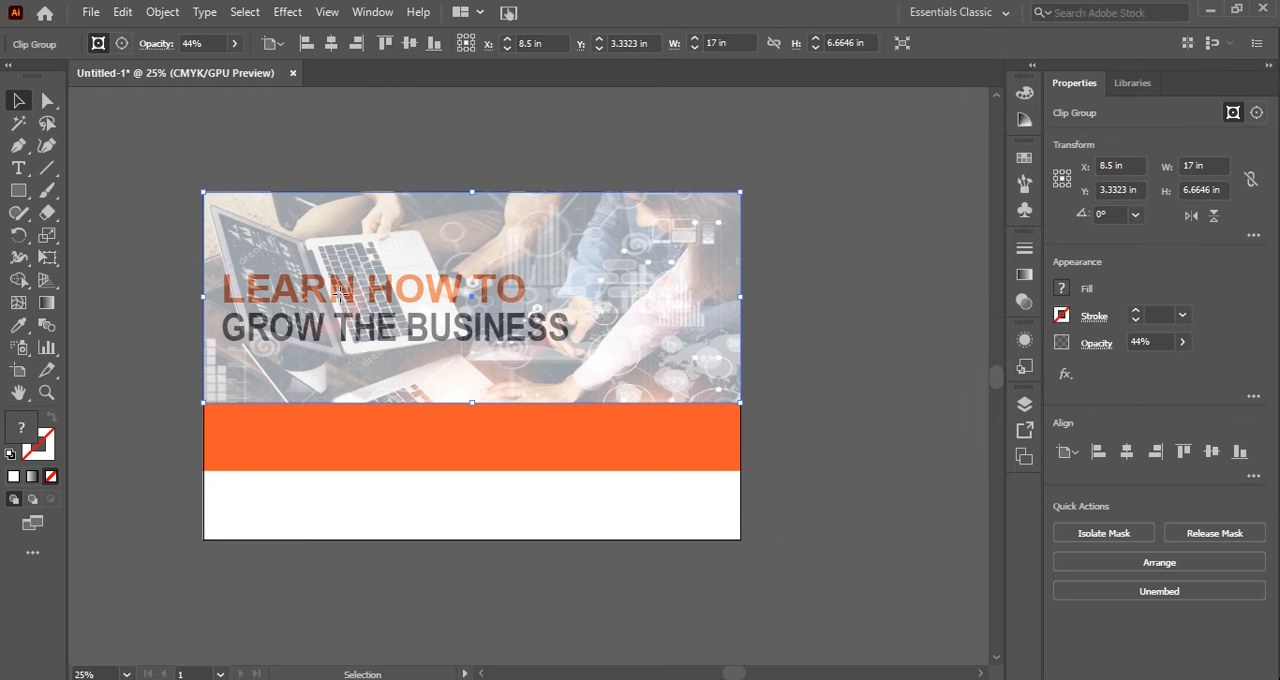
{"action": "key", "text": "ctrl"}
{"action": "key", "text": "ctrl+z"}
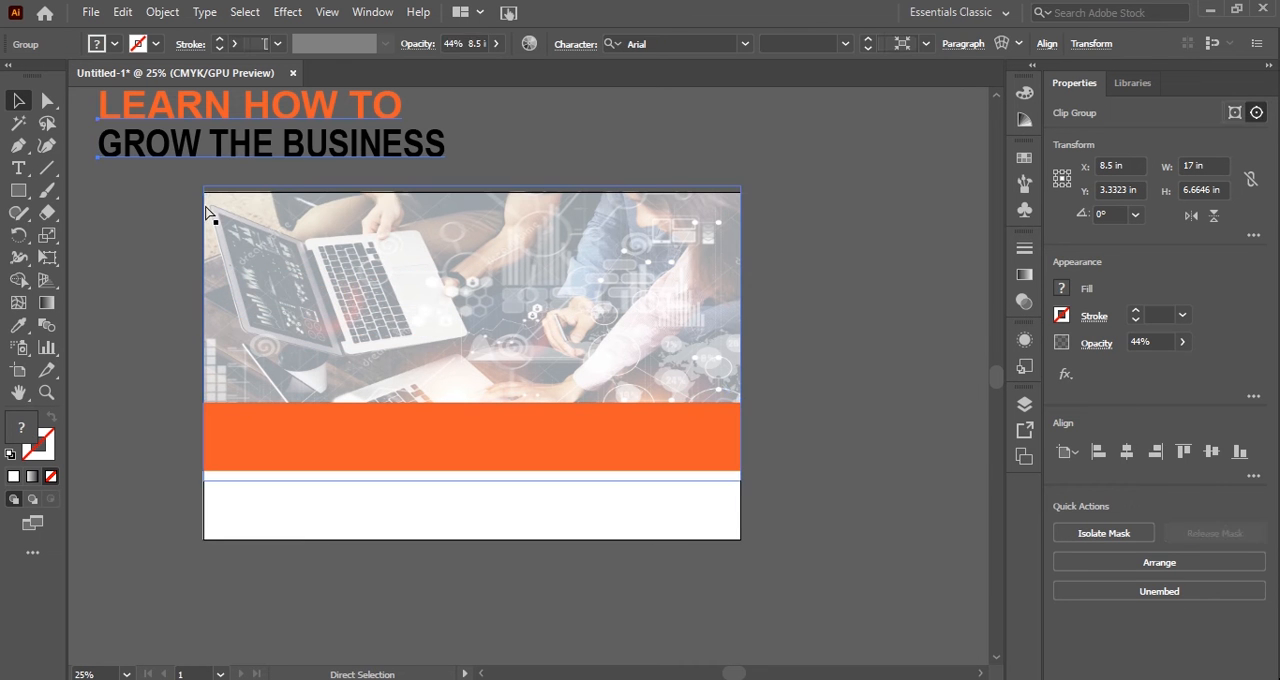
Bring the headline group to the front and place it over the left part of the faded photo.
{"action": "left_click", "coordinate": [226, 145]}
{"action": "right_click", "coordinate": [226, 145]}
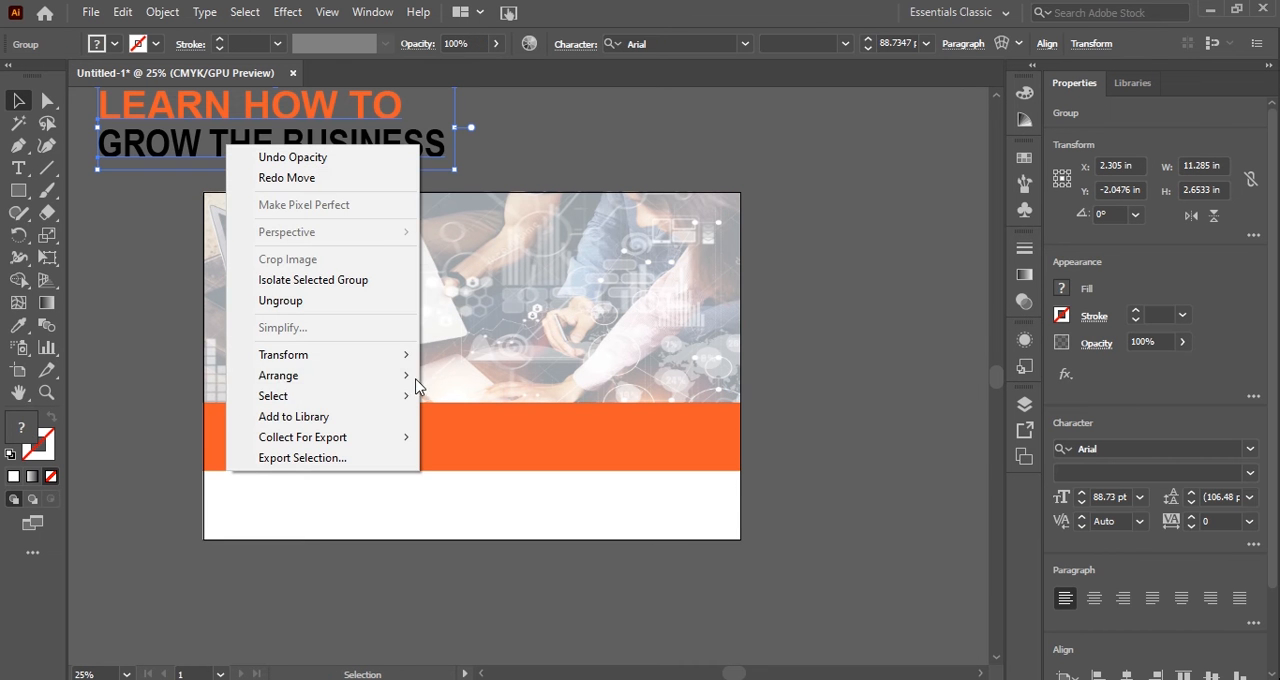
{"action": "mouse_move", "coordinate": [380, 375]}
{"action": "left_click", "coordinate": [460, 372]}
{"action": "left_click_drag", "start_coordinate": [297, 131], "coordinate": [419, 313]}
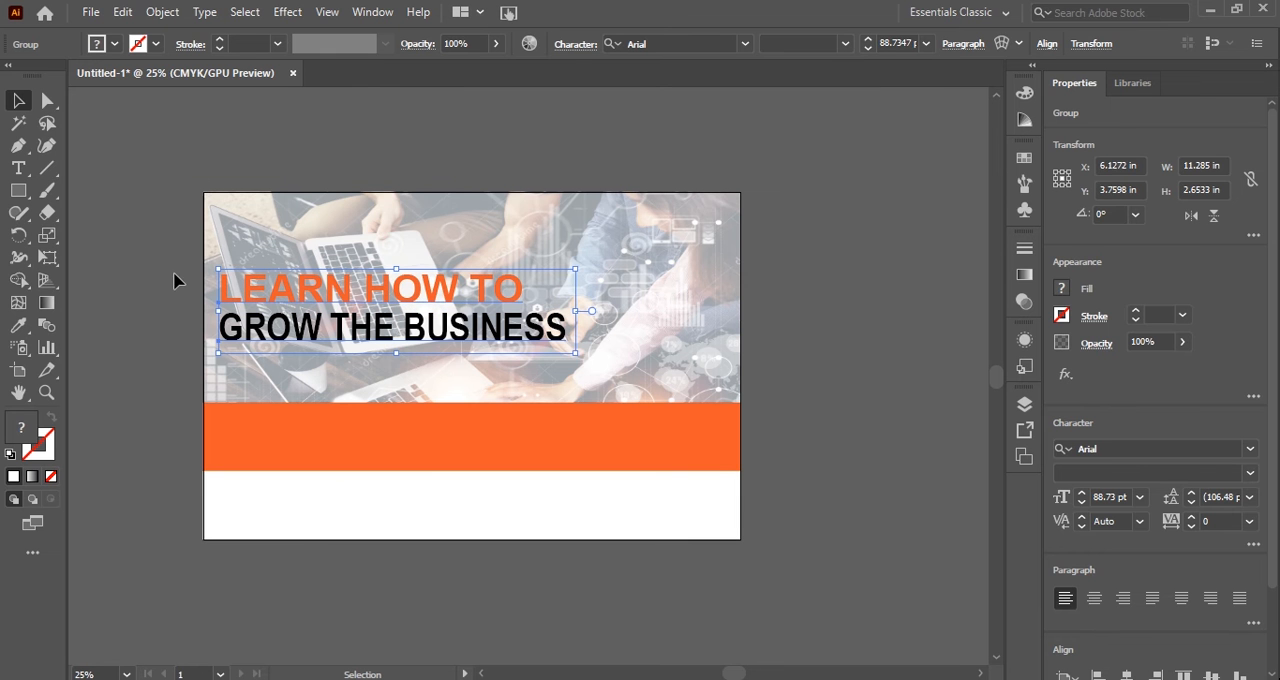
{"action": "left_click", "coordinate": [182, 280]}
Draw two vertical divider lines about 1.33 in tall and about 5.9 in apart inside the orange band with the Pen tool.
{"action": "left_click", "coordinate": [28, 147]}
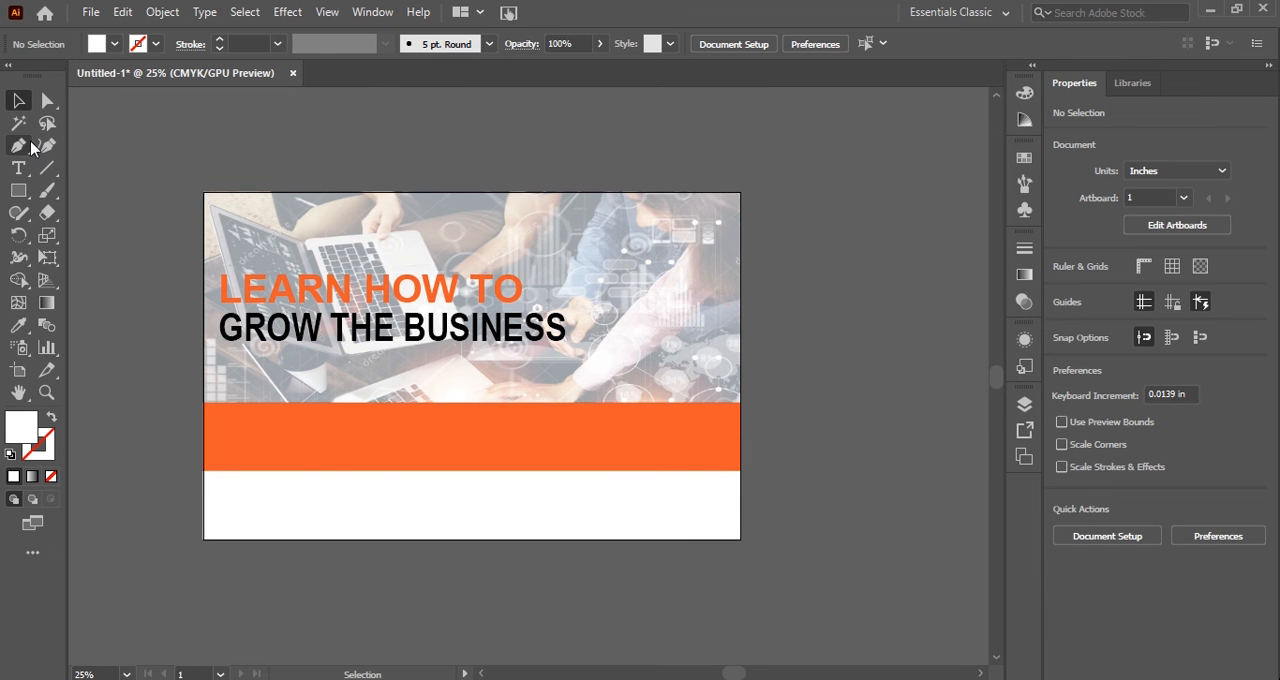
{"action": "left_click", "coordinate": [378, 412]}
{"action": "left_click", "coordinate": [378, 453], "text": "shift"}
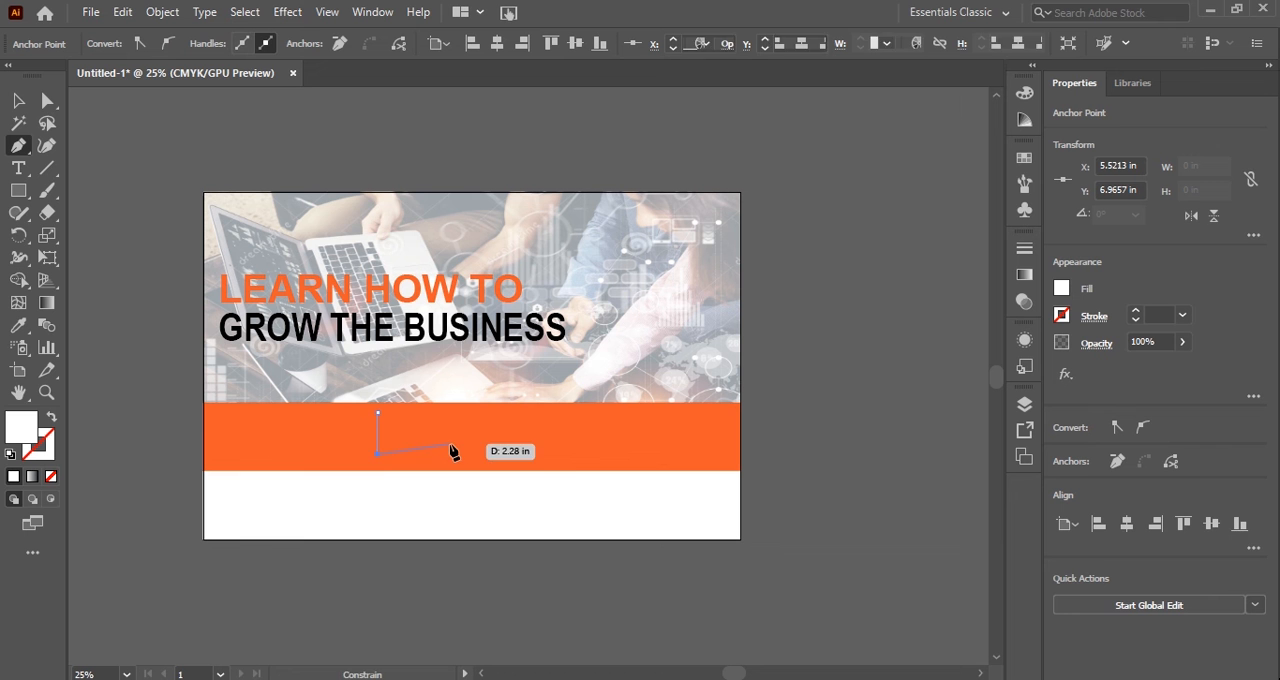
{"action": "left_click", "coordinate": [570, 455], "text": "shift"}
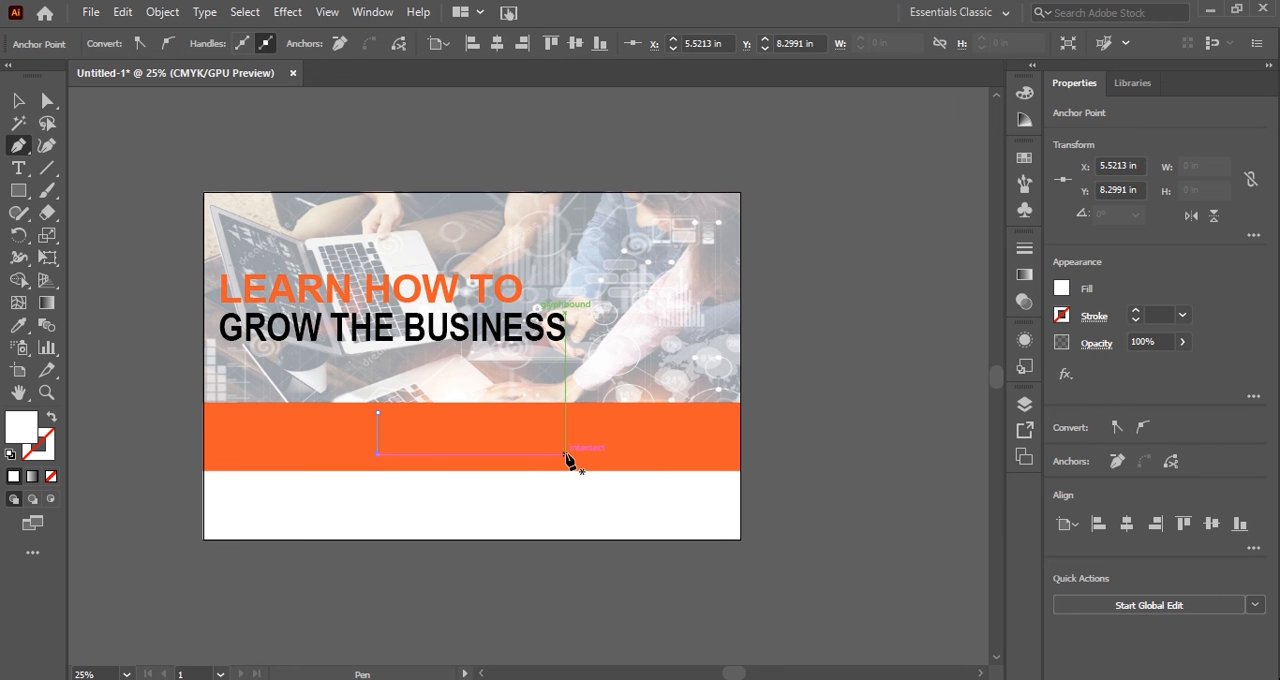
{"action": "left_click", "coordinate": [565, 454]}
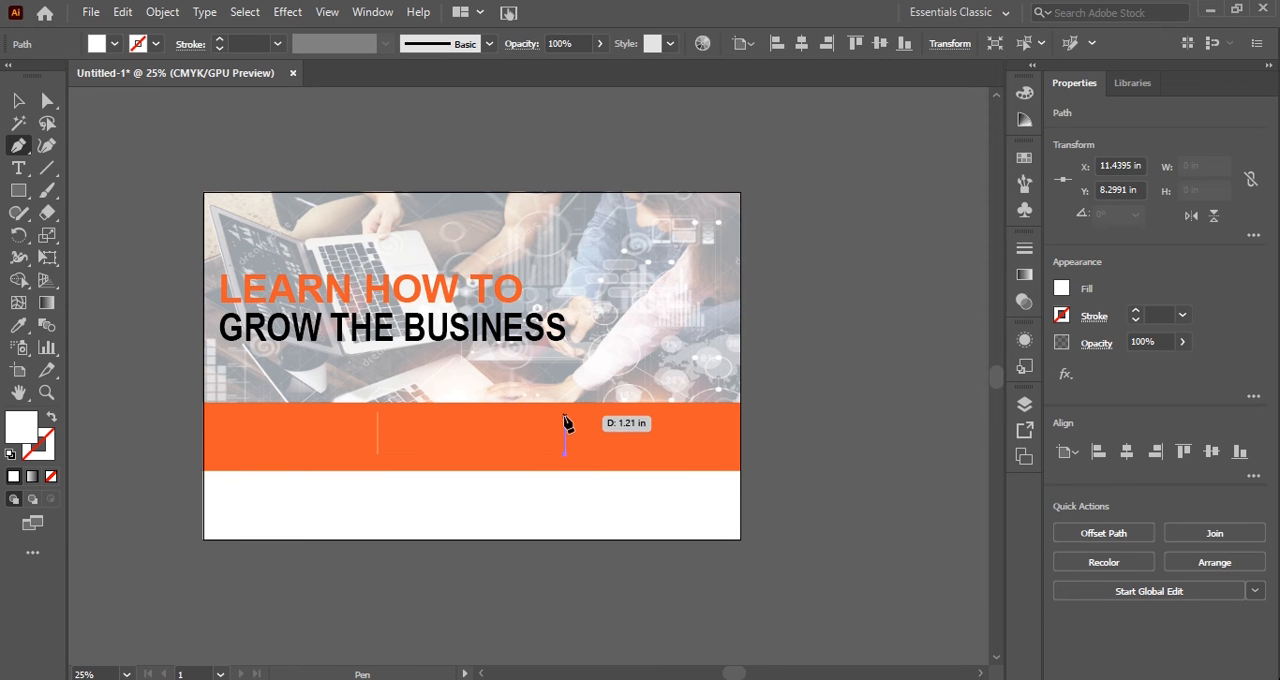
{"action": "left_click_drag", "start_coordinate": [565, 412], "coordinate": [15, 103]}
Give both vertical divider lines a 3 pt black stroke.
{"action": "left_click", "coordinate": [15, 103]}
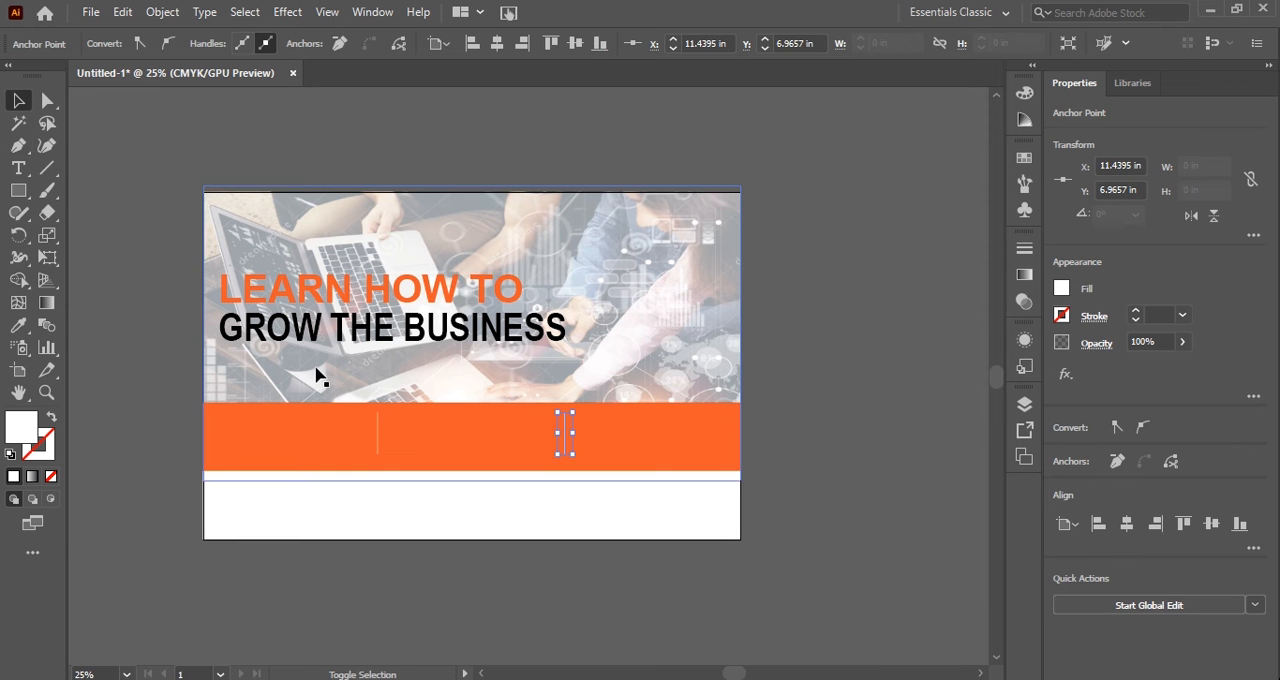
{"action": "left_click", "coordinate": [380, 434]}
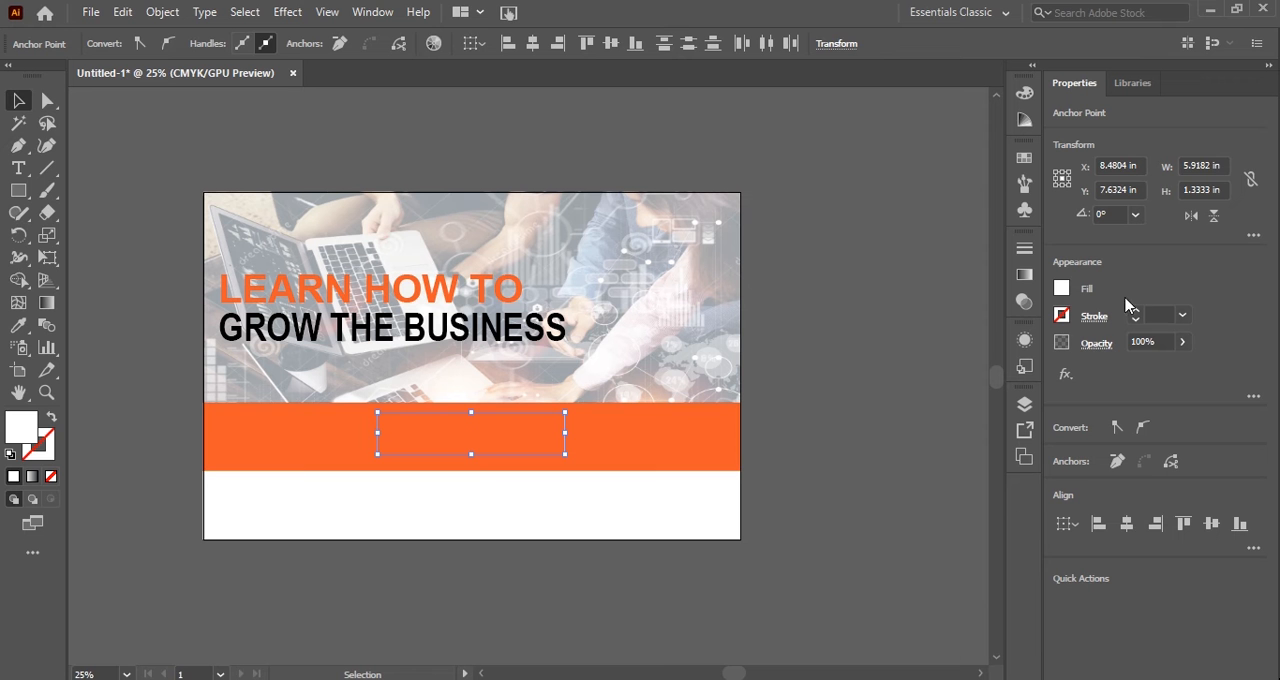
{"action": "left_click", "coordinate": [1151, 315]}
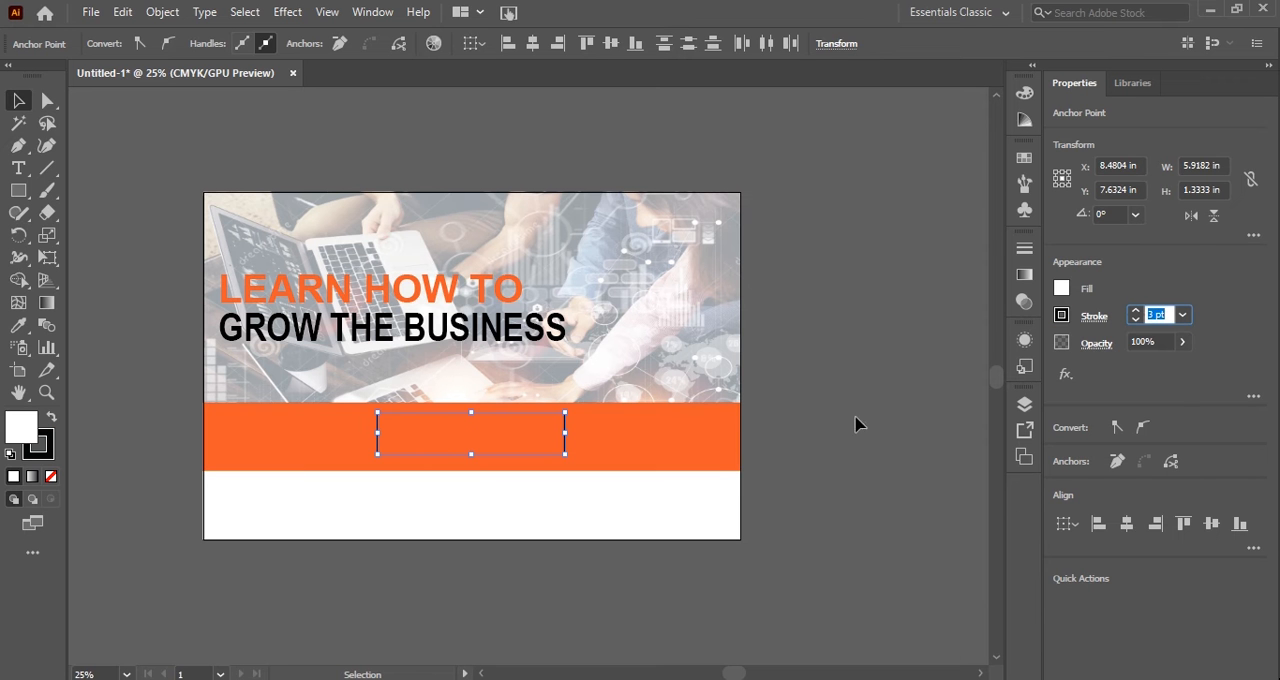
{"action": "left_click", "coordinate": [822, 430]}
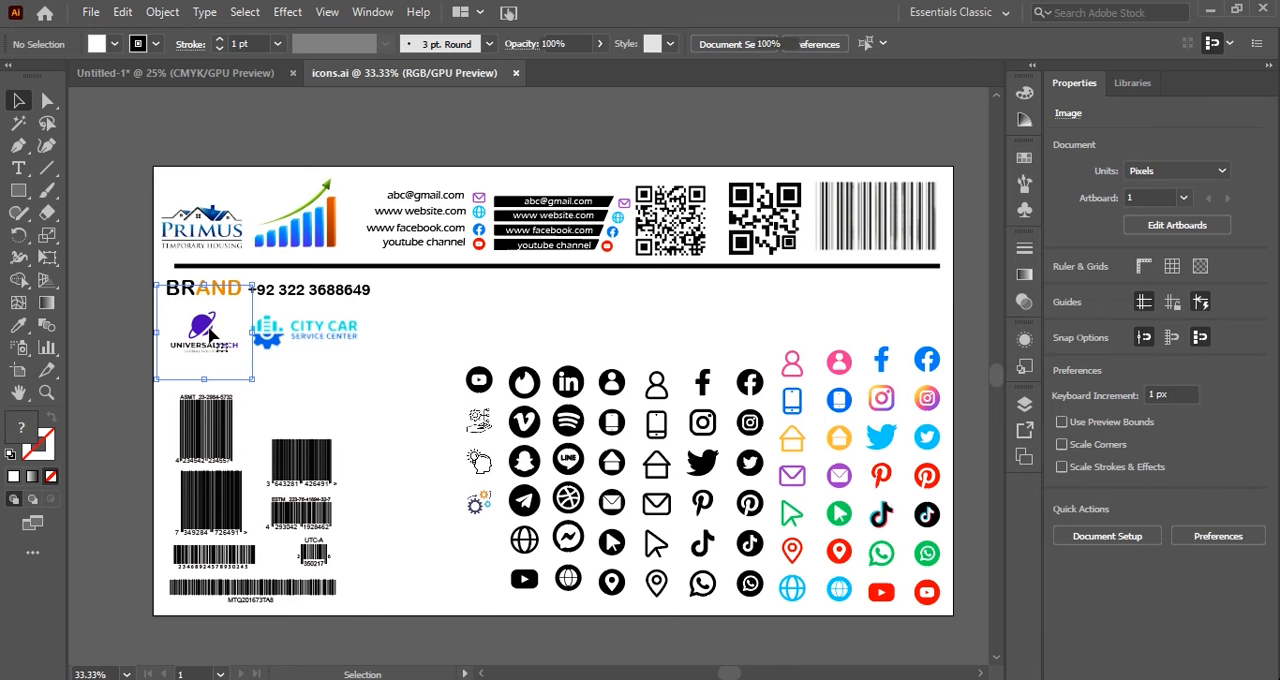
Bring the pasted logo image to the front and move it just above the artboard's upper-left area.
{"action": "left_click_drag", "start_coordinate": [207, 311], "coordinate": [281, 214]}
{"action": "right_click", "coordinate": [281, 214]}
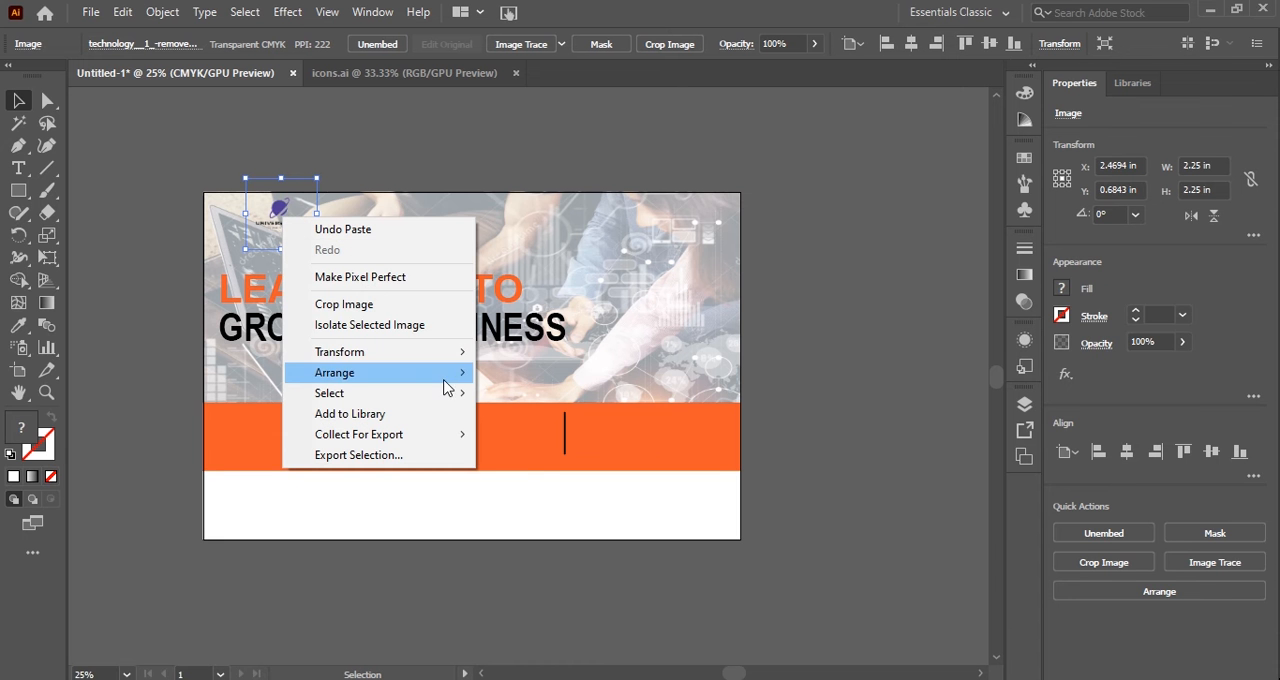
{"action": "left_click", "coordinate": [487, 373]}
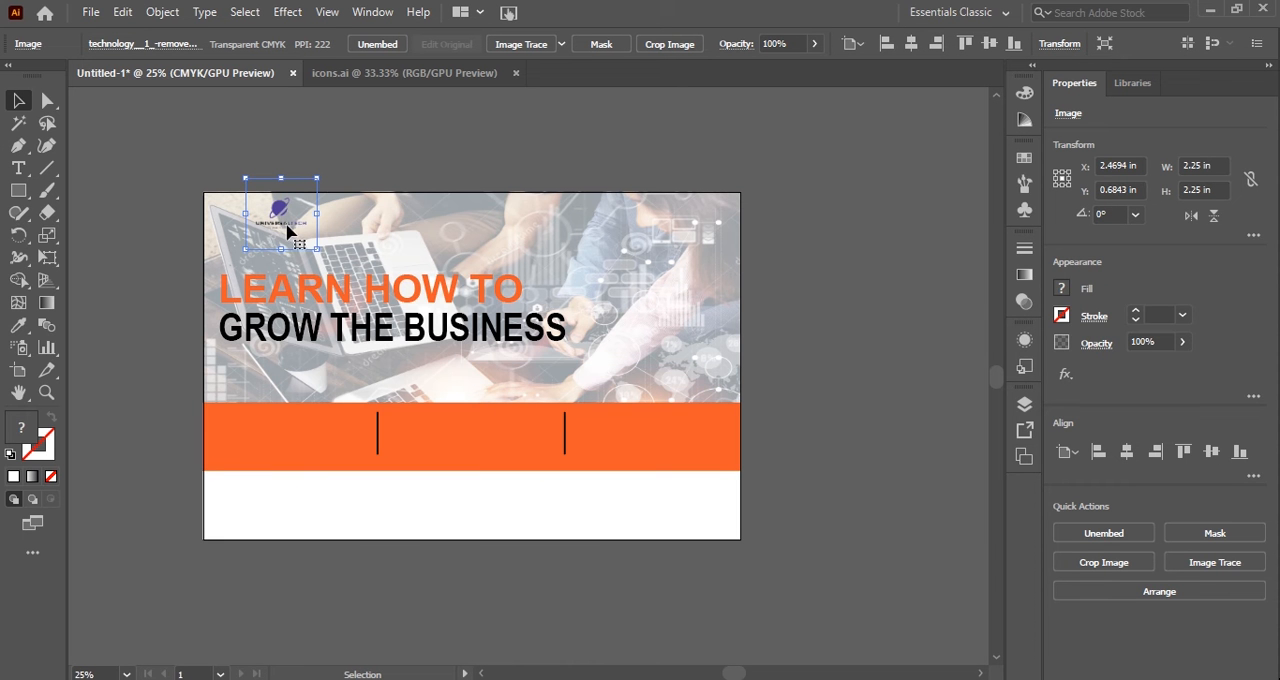
{"action": "left_click_drag", "start_coordinate": [276, 177], "coordinate": [270, 133]}
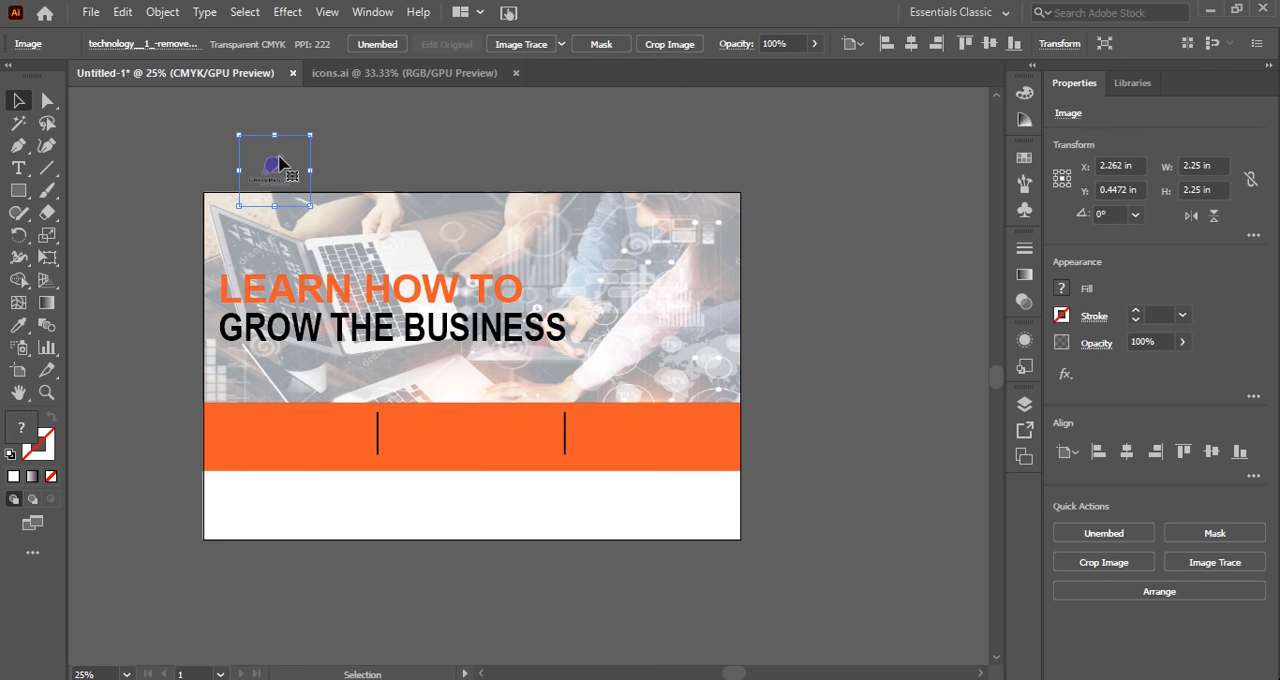
{"action": "right_click", "coordinate": [279, 157]}
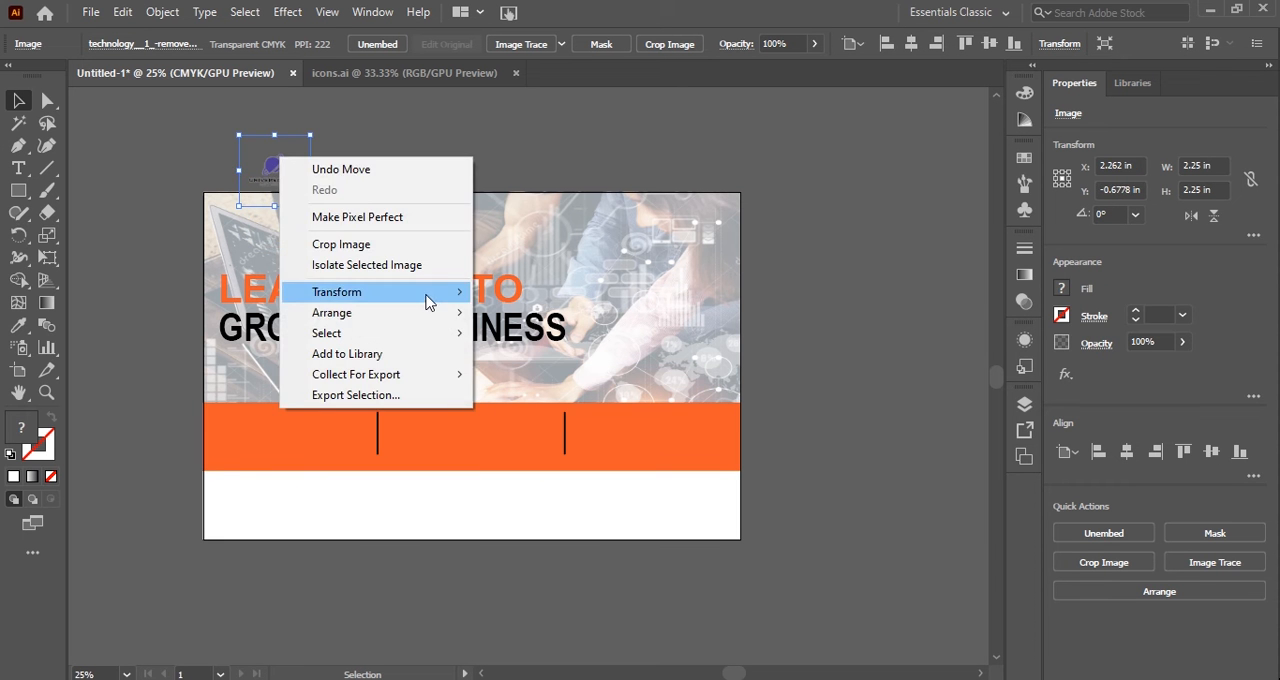
{"action": "left_click", "coordinate": [487, 313]}
Adjust the logo's color balance in CMYK with Convert on: Cyan 79%, Magenta 54%, Yellow -100%, Black 100%.
{"action": "left_click", "coordinate": [122, 12]}
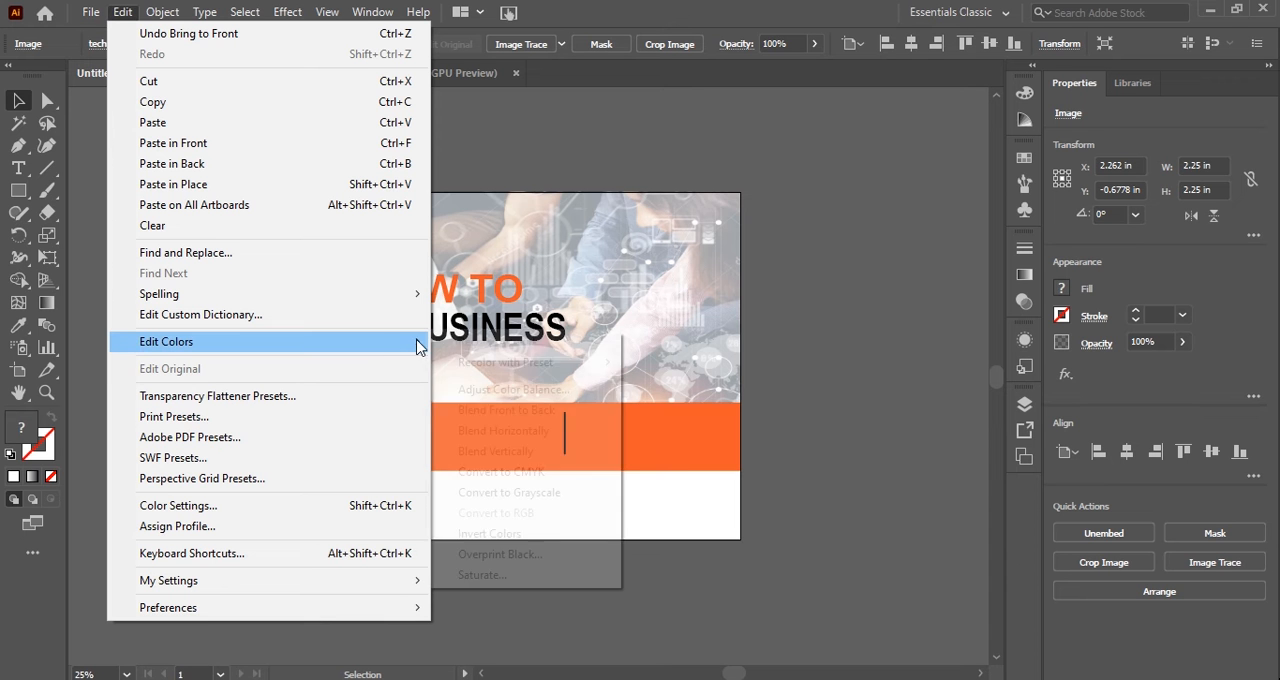
{"action": "mouse_move", "coordinate": [420, 342]}
{"action": "left_click", "coordinate": [489, 390]}
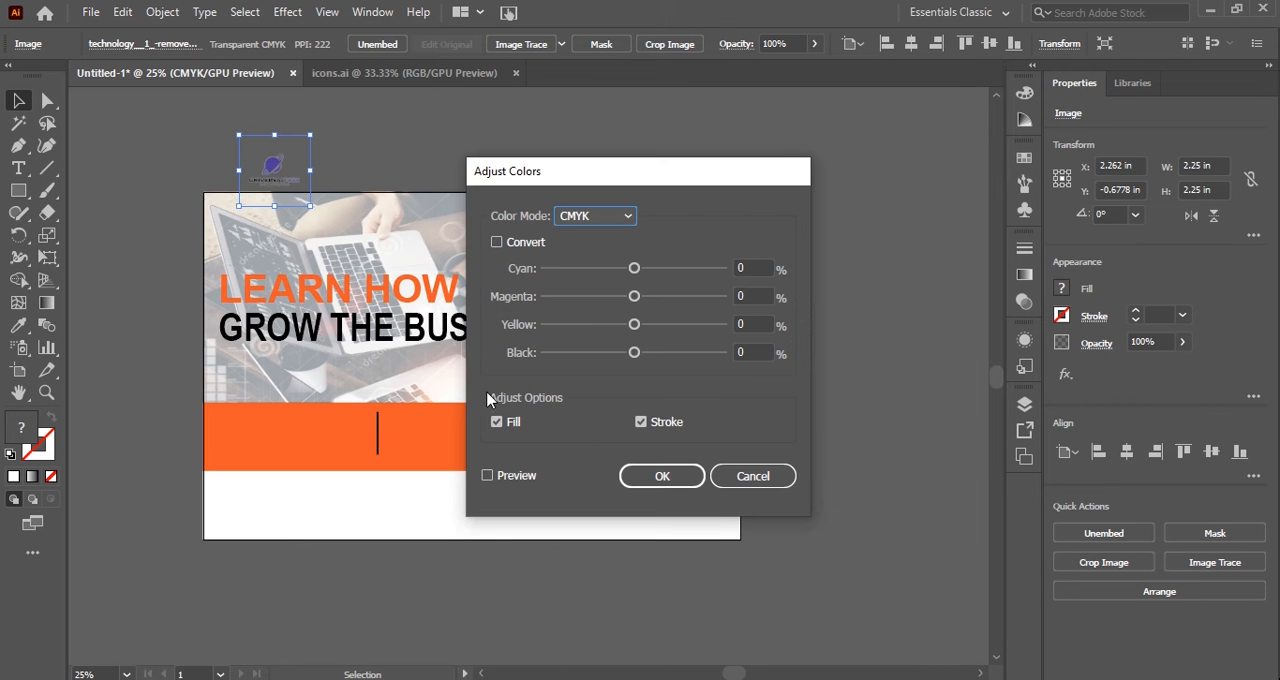
{"action": "left_click", "coordinate": [528, 247]}
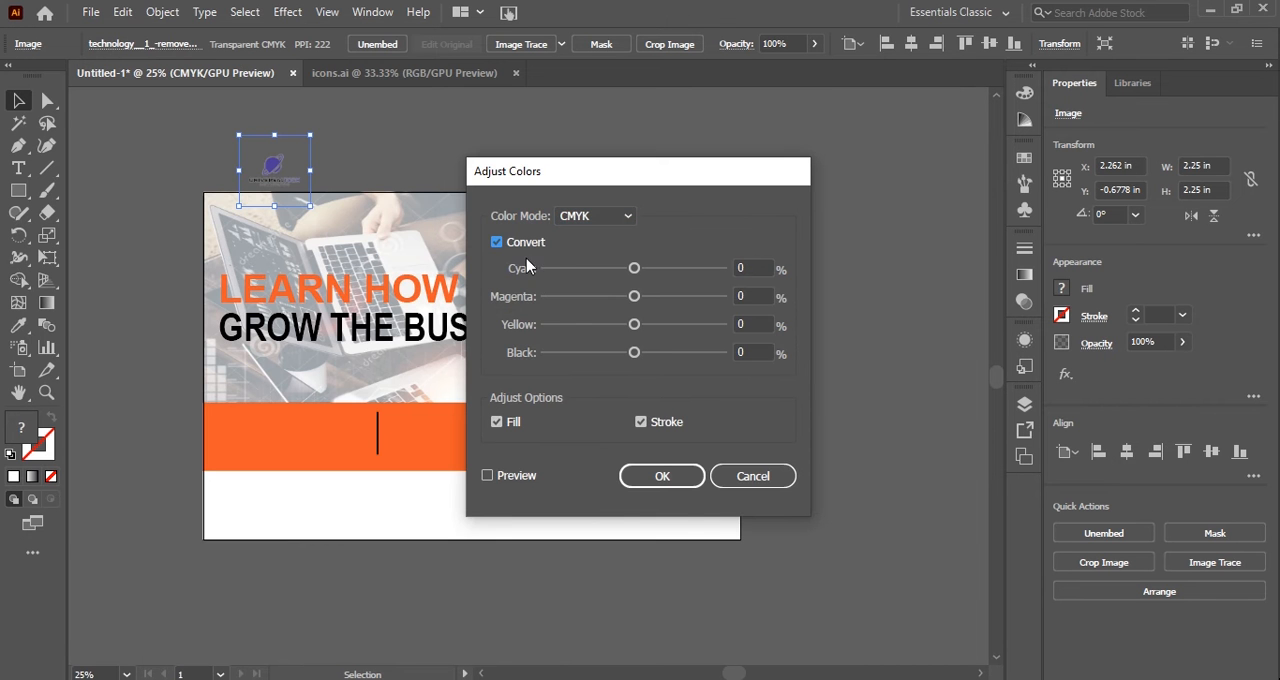
{"action": "left_click", "coordinate": [513, 479]}
{"action": "left_click_drag", "start_coordinate": [633, 270], "coordinate": [704, 277]}
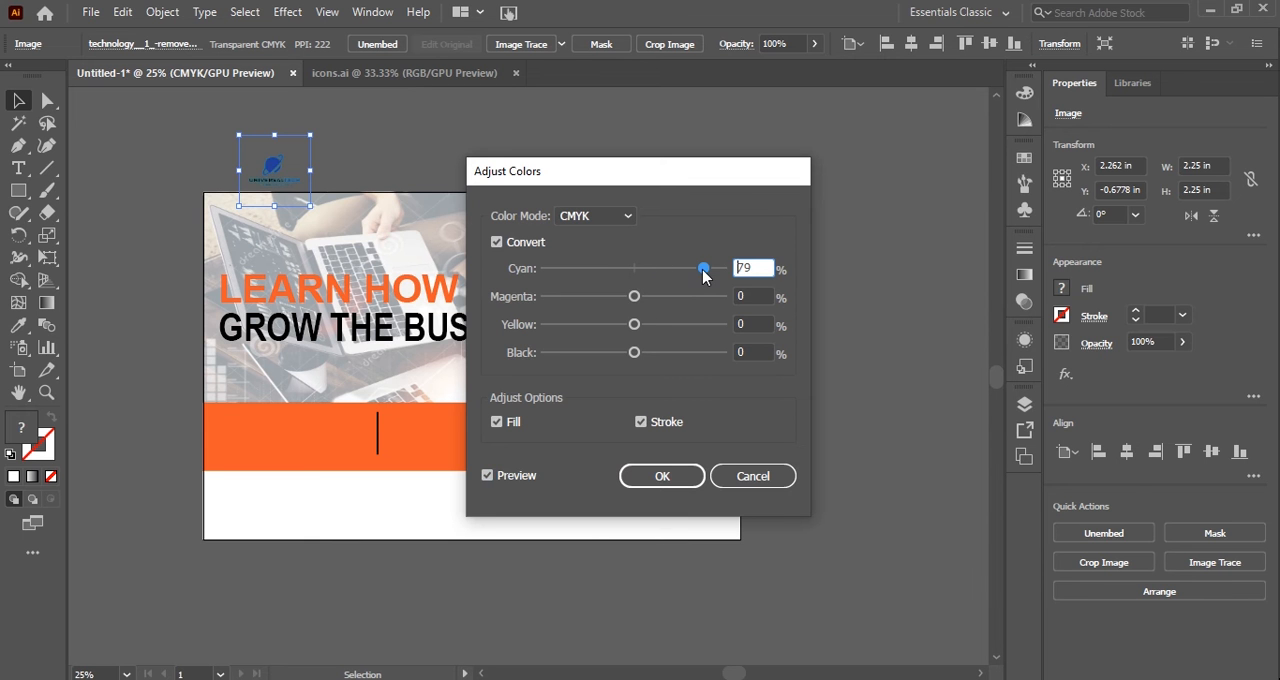
{"action": "left_click_drag", "start_coordinate": [634, 297], "coordinate": [537, 325]}
{"action": "left_click_drag", "start_coordinate": [632, 348], "coordinate": [724, 366]}
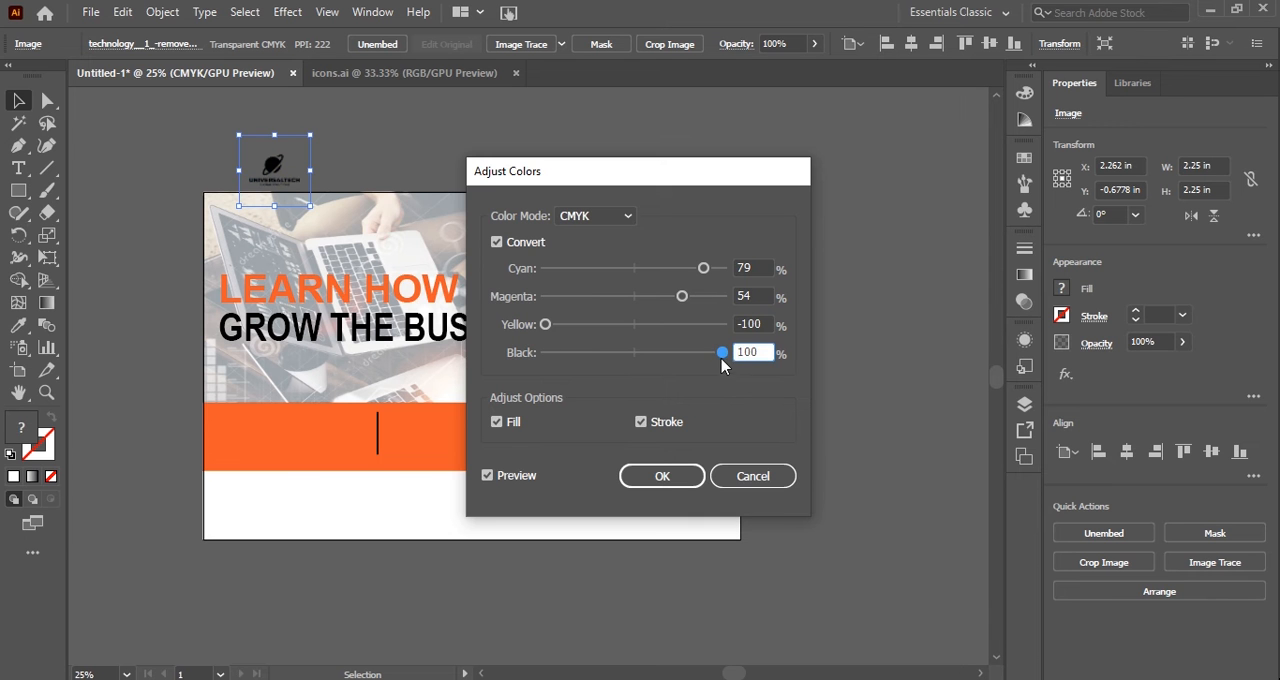
{"action": "left_click", "coordinate": [680, 479]}
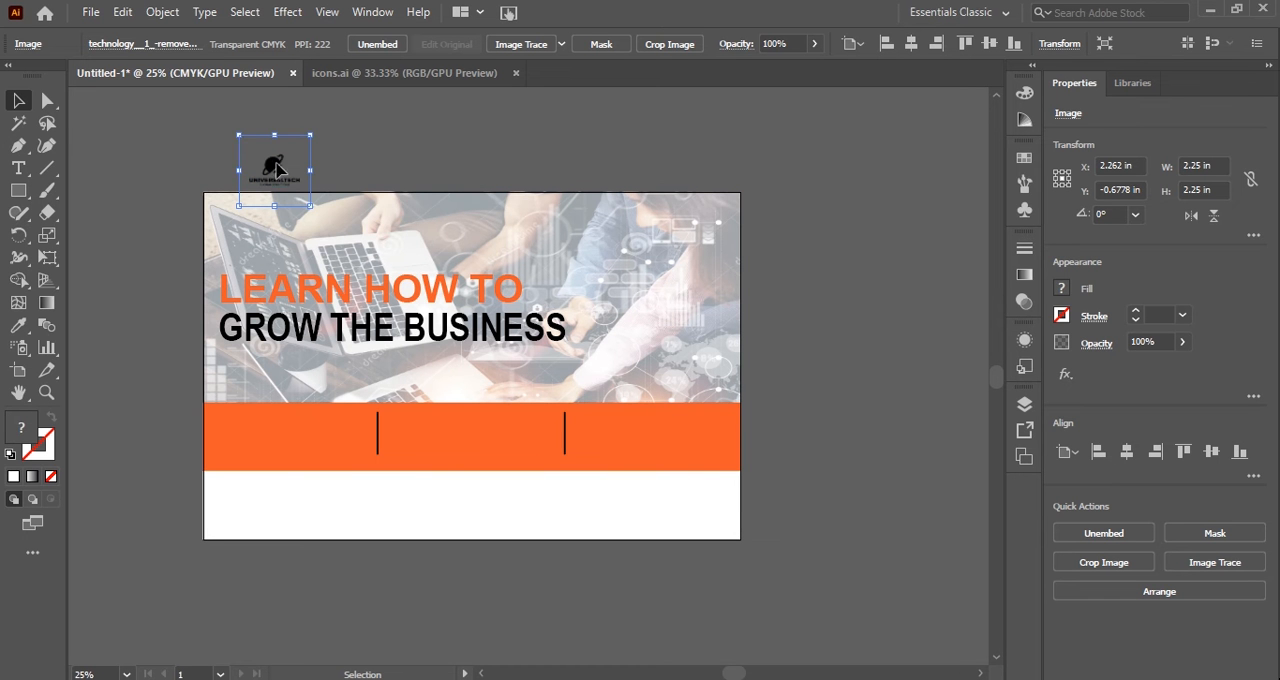
Place the logo on the photo above the headline's left end and enlarge it to about 3.2 in square.
{"action": "left_click_drag", "start_coordinate": [279, 161], "coordinate": [260, 229]}
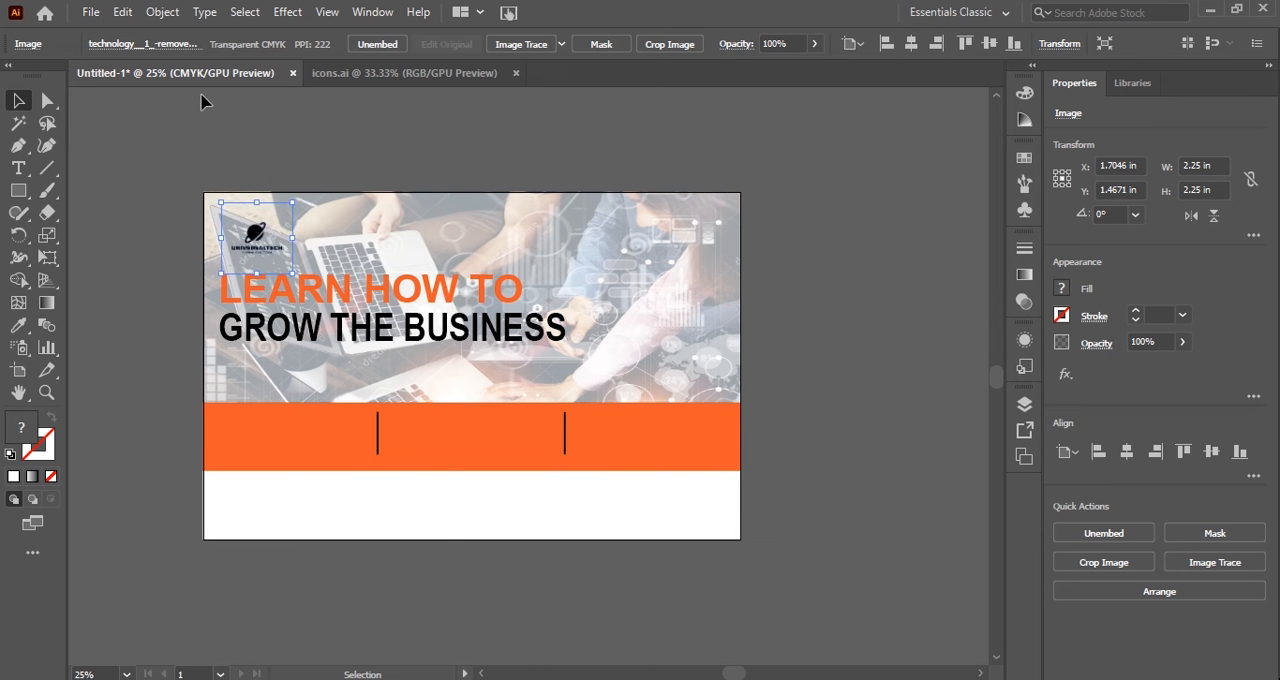
{"action": "left_click", "coordinate": [162, 12]}
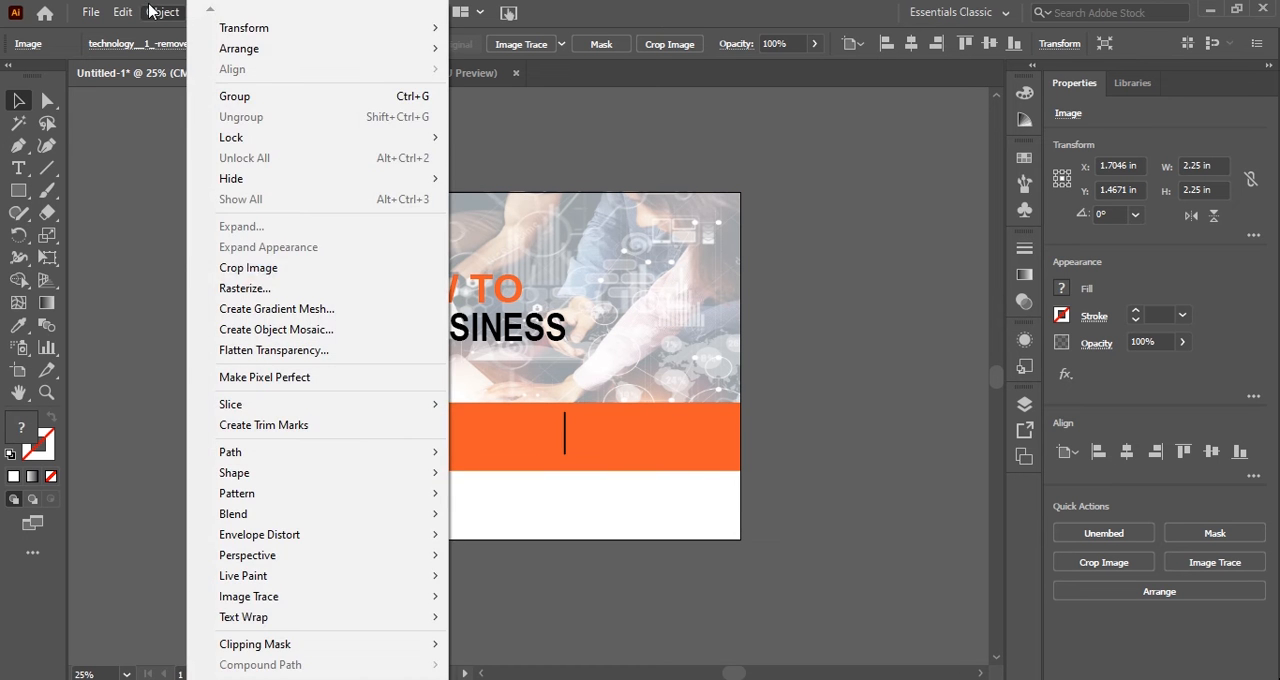
{"action": "left_click", "coordinate": [110, 230]}
{"action": "left_click_drag", "start_coordinate": [261, 233], "coordinate": [261, 226]}
{"action": "left_click_drag", "start_coordinate": [293, 268], "coordinate": [269, 216]}
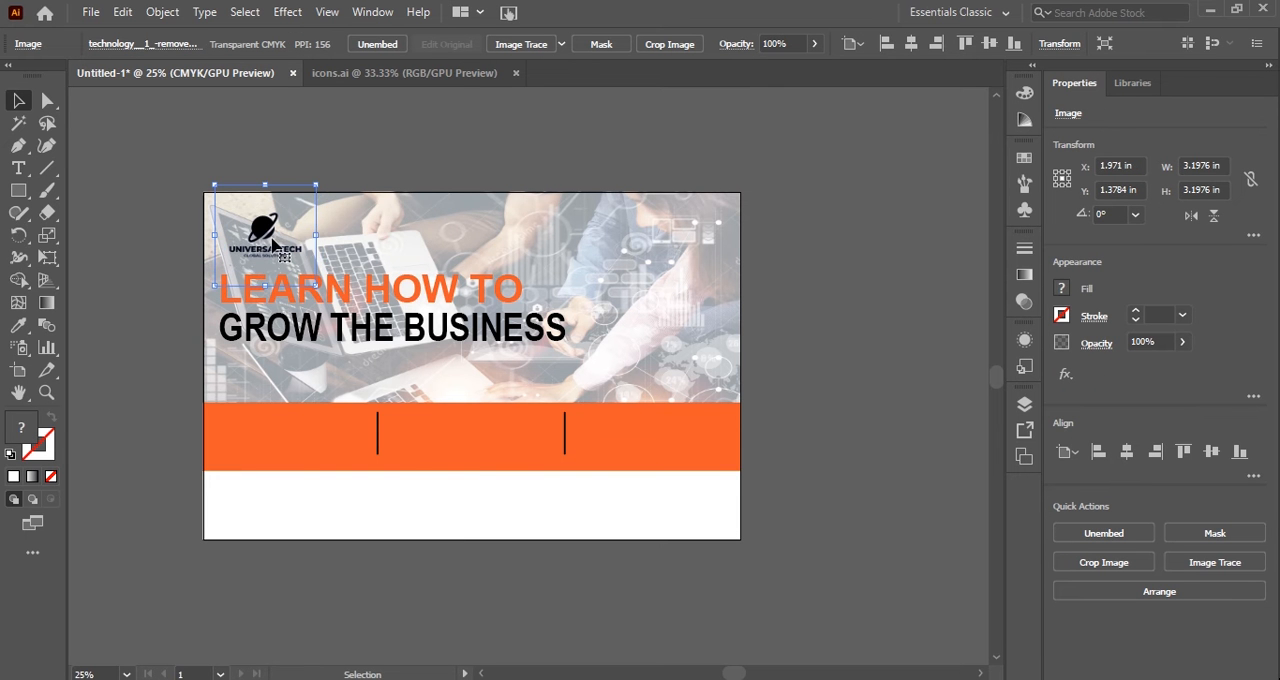
{"action": "left_click", "coordinate": [418, 172]}
Move the headline group slightly down and right to about X 6.58 in, Y 4.08 in, below the logo.
{"action": "left_click", "coordinate": [449, 343]}
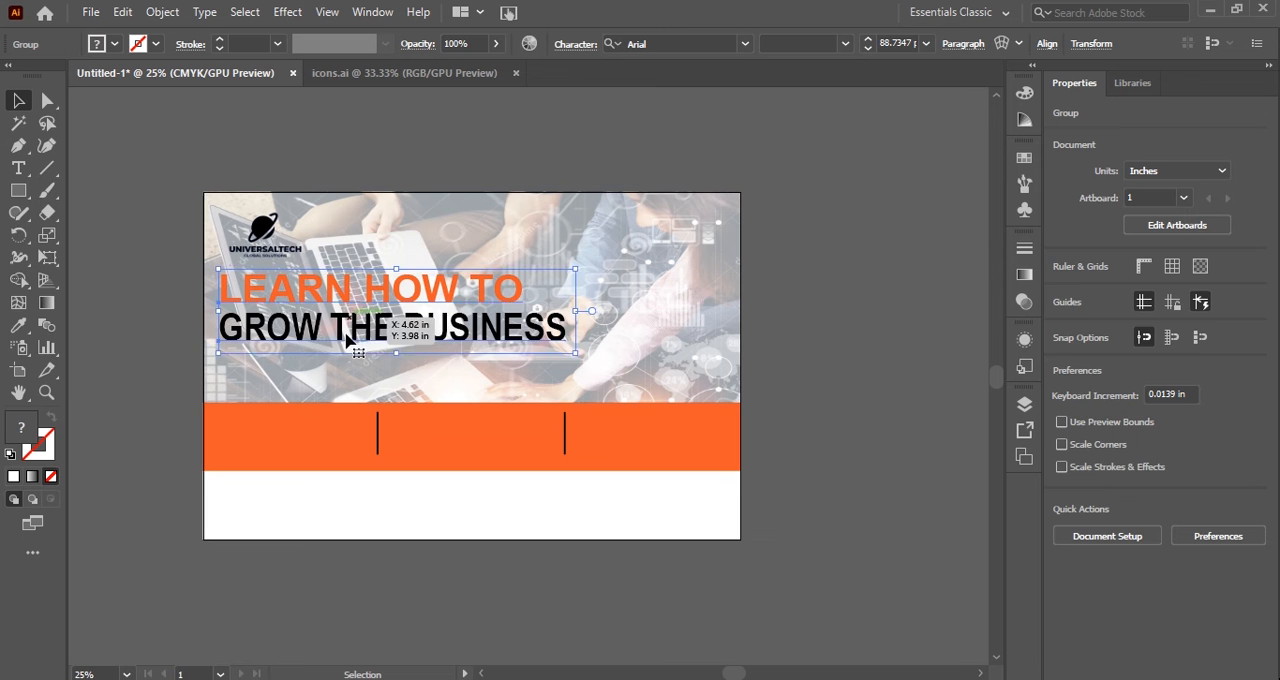
{"action": "left_click_drag", "start_coordinate": [350, 318], "coordinate": [346, 338]}
{"action": "left_click_drag", "start_coordinate": [346, 338], "coordinate": [366, 334]}
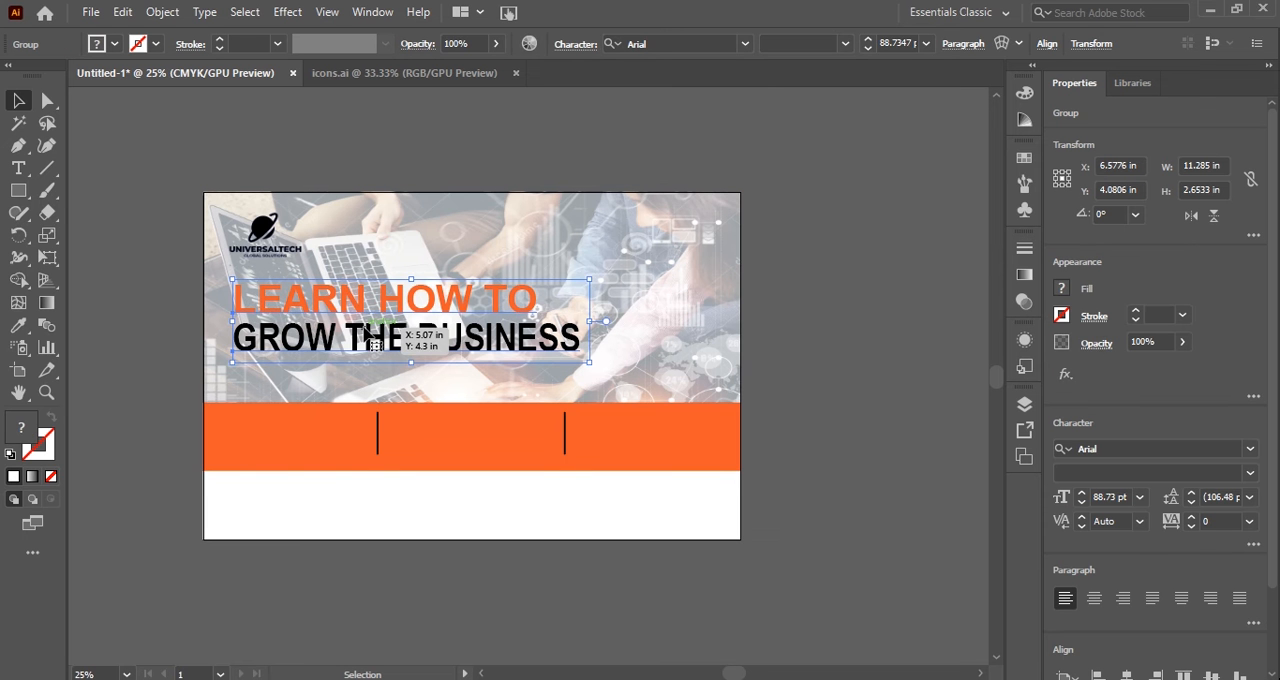
{"action": "left_click", "coordinate": [363, 143]}
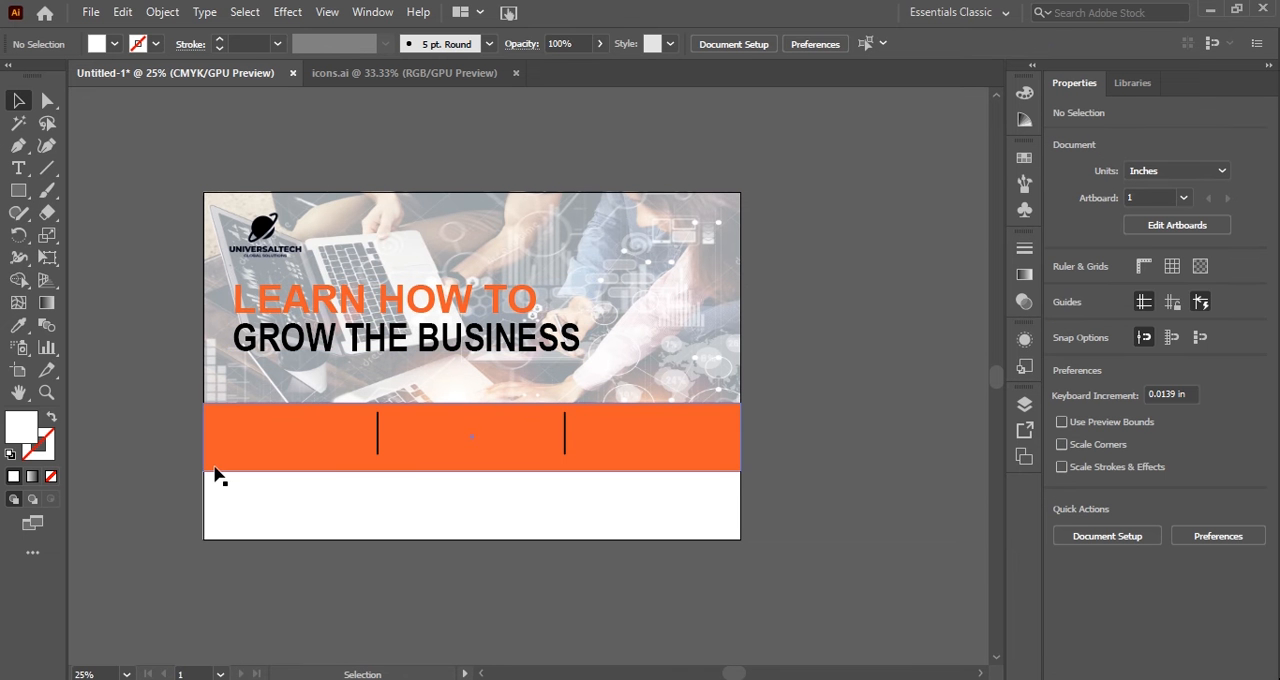
Create a placeholder text frame about 4.5 by 0.93 in in the orange band's left section, before the first divider.
{"action": "scroll", "coordinate": [215, 476], "scroll_direction": "up", "scroll_amount": 3}
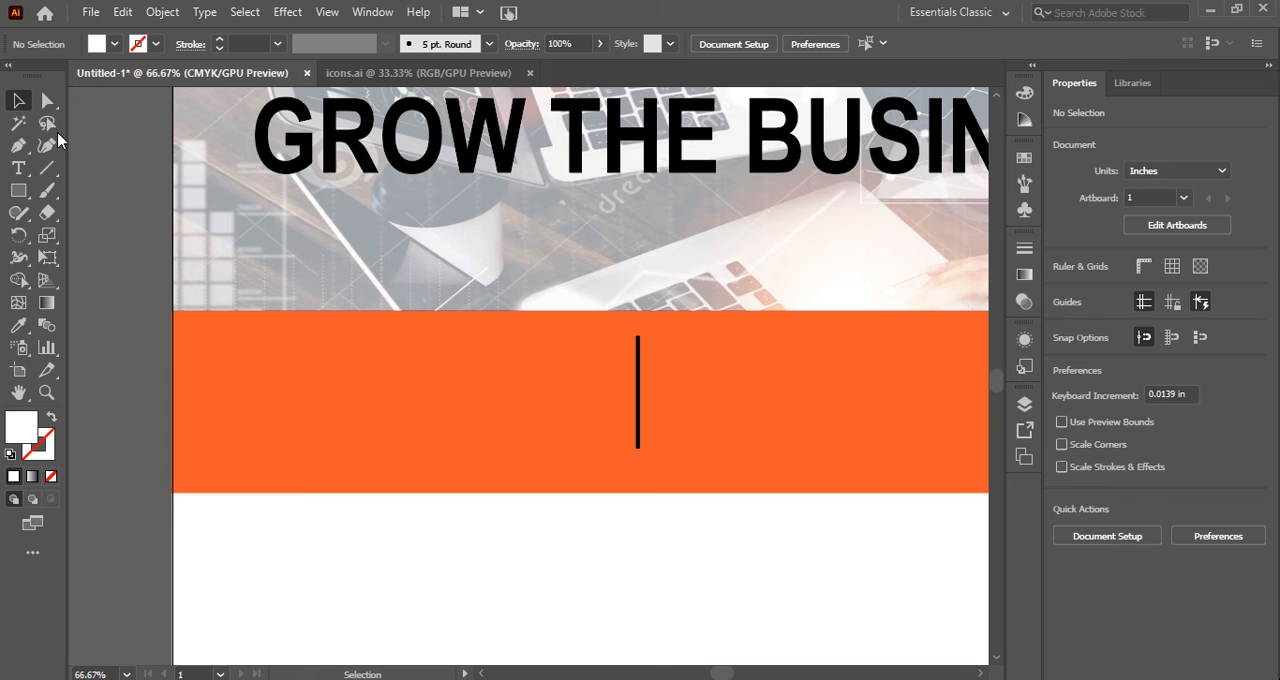
{"action": "left_click", "coordinate": [18, 168]}
{"action": "left_click_drag", "start_coordinate": [220, 358], "coordinate": [601, 440]}
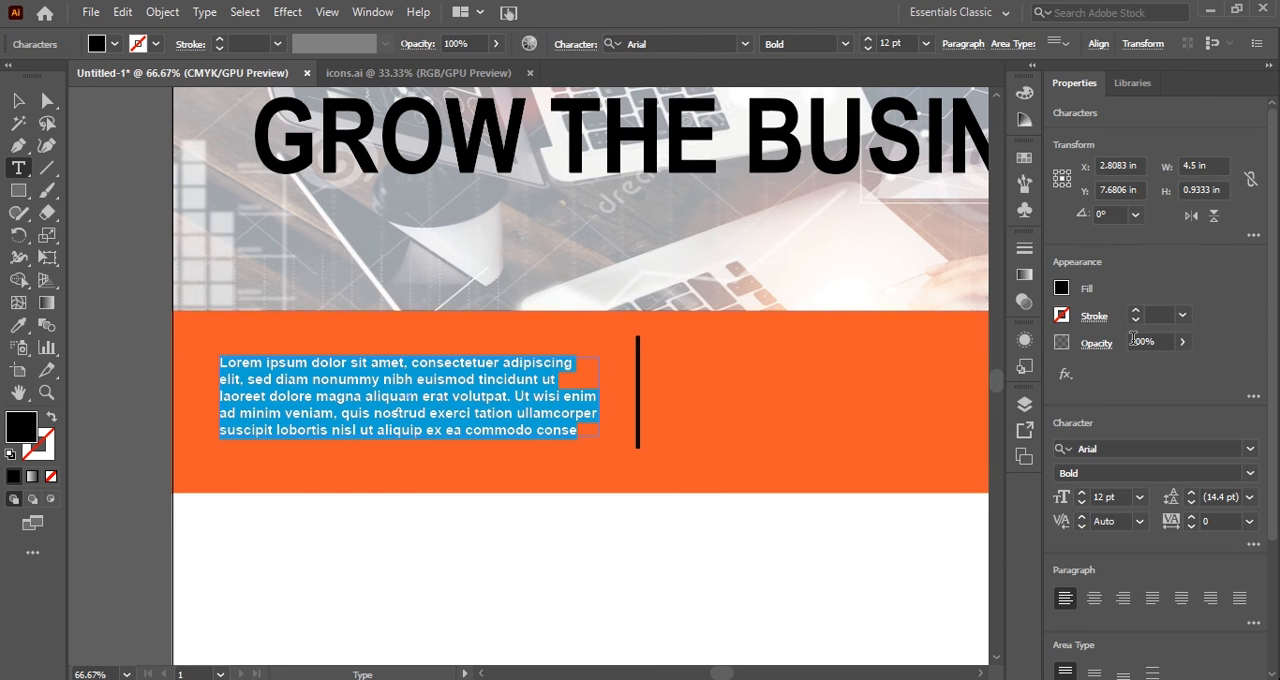
Try a 6 pt black stroke on the placeholder text and undo it.
{"action": "left_click", "coordinate": [1148, 314]}
{"action": "type", "text": "3"}
{"action": "key", "text": "Return"}
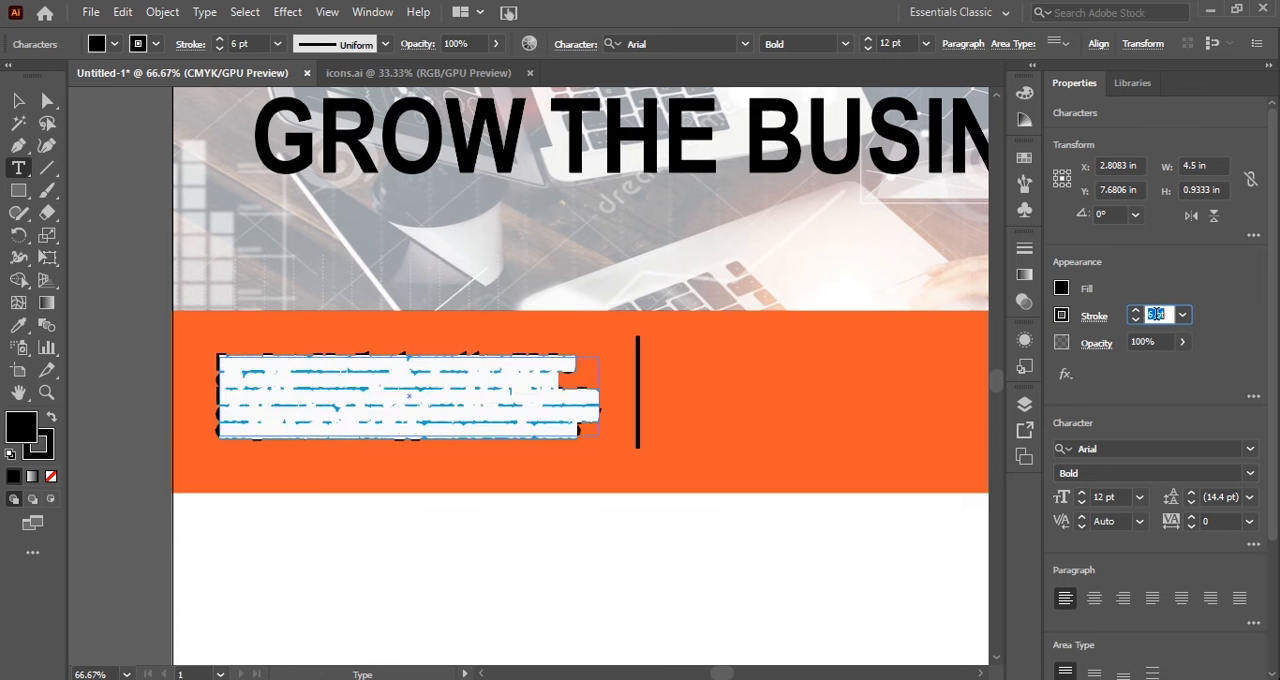
{"action": "key", "text": "ctrl+z"}
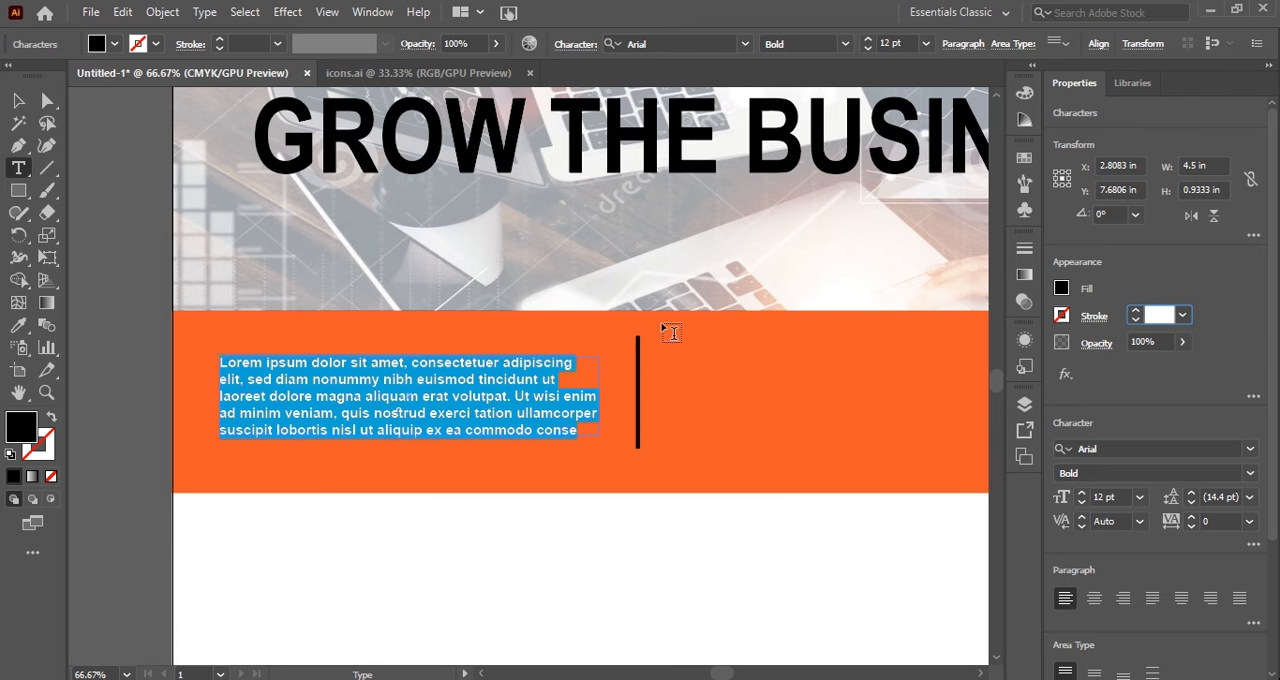
Set the placeholder text's font size to 17 pt and move its frame slightly down within the orange band.
{"action": "left_click", "coordinate": [1108, 497]}
{"action": "key", "text": "Up"}
{"action": "key", "text": "Up"}
{"action": "key", "text": "Up"}
{"action": "key", "text": "Up"}
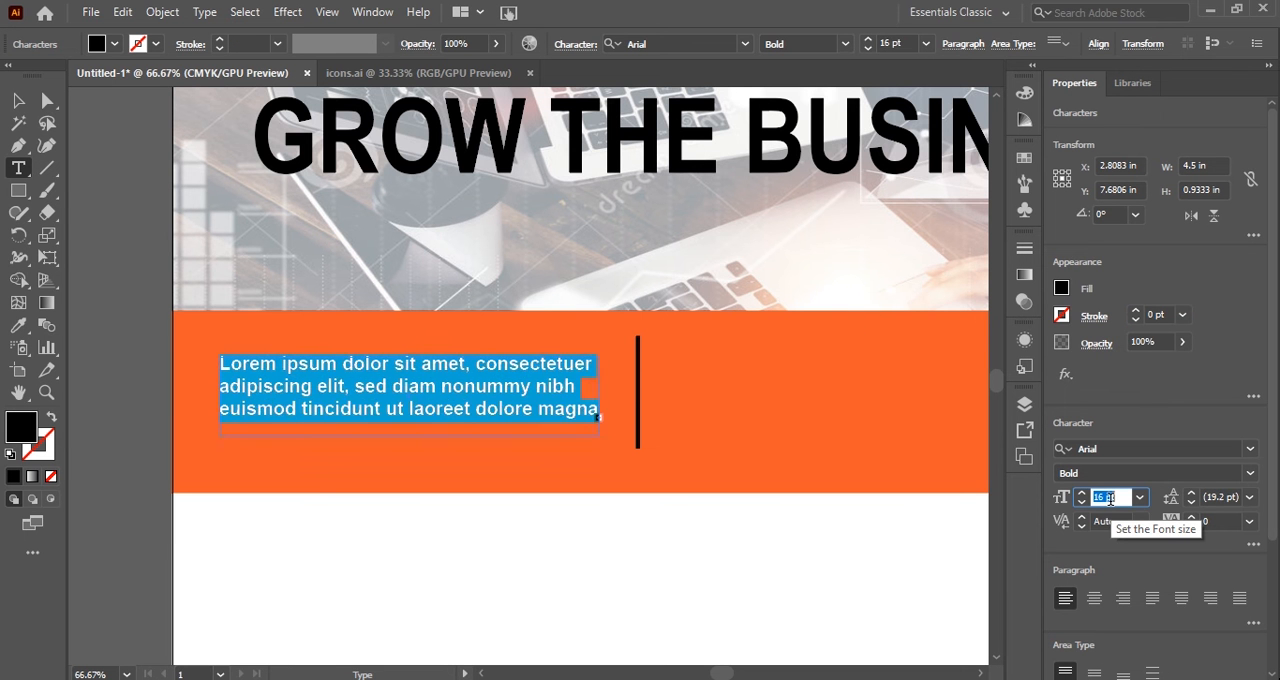
{"action": "key", "text": "Up"}
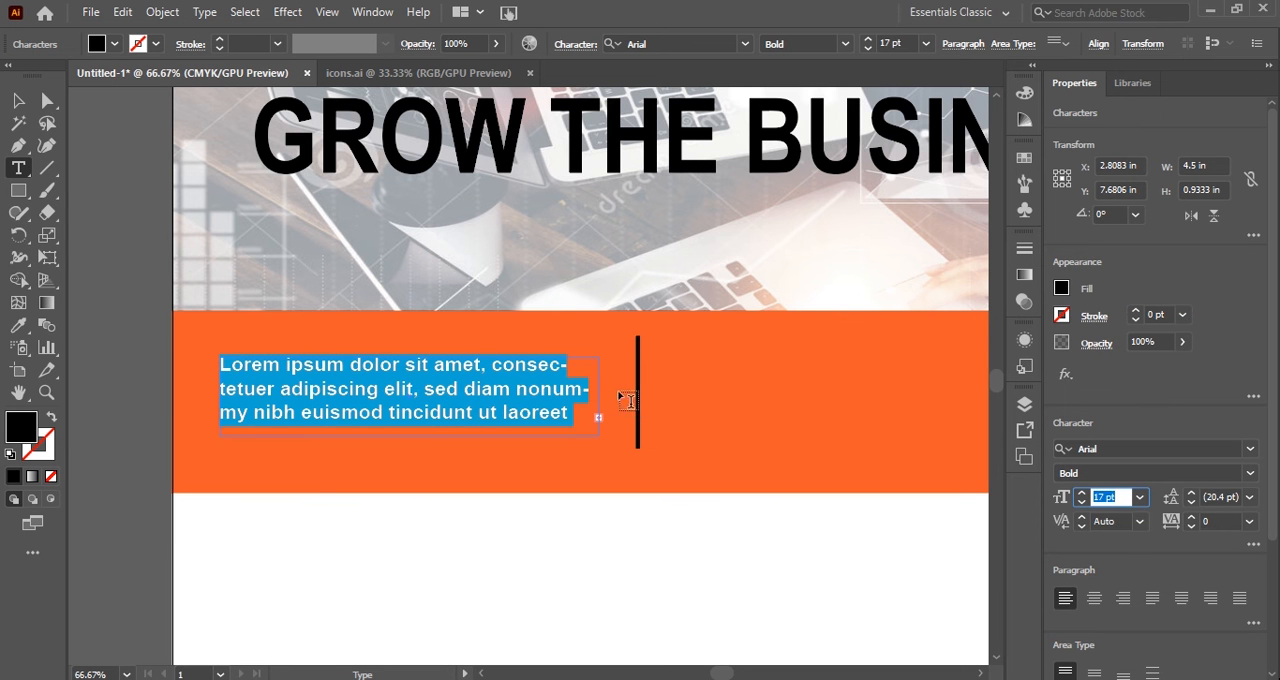
{"action": "key", "text": "Escape"}
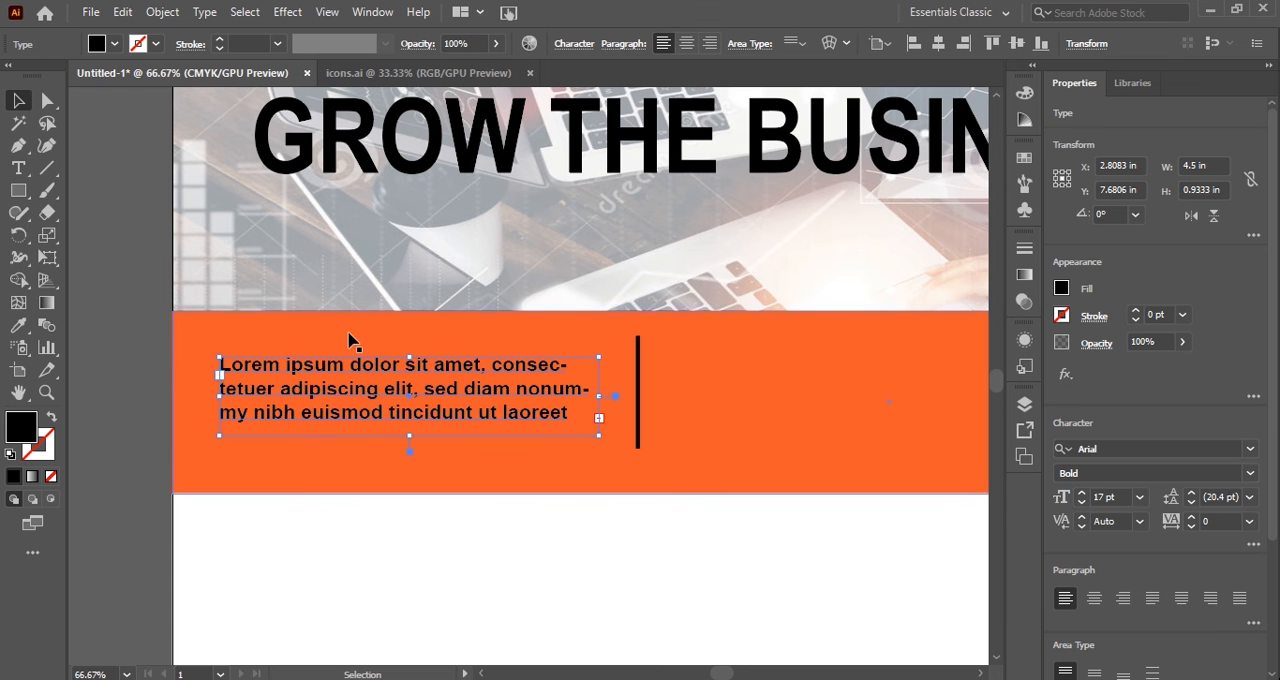
{"action": "left_click_drag", "start_coordinate": [360, 374], "coordinate": [362, 394]}
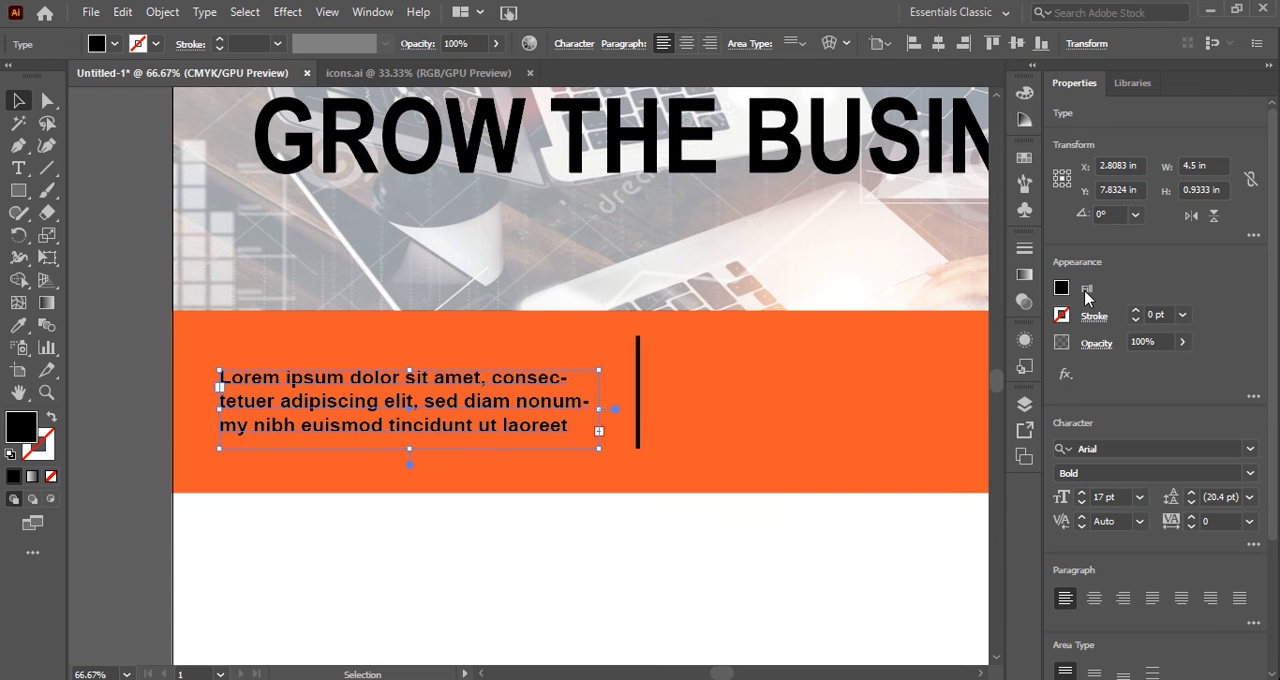
Change the placeholder text's fill color to white.
{"action": "left_click", "coordinate": [1064, 288]}
{"action": "left_click", "coordinate": [884, 355]}
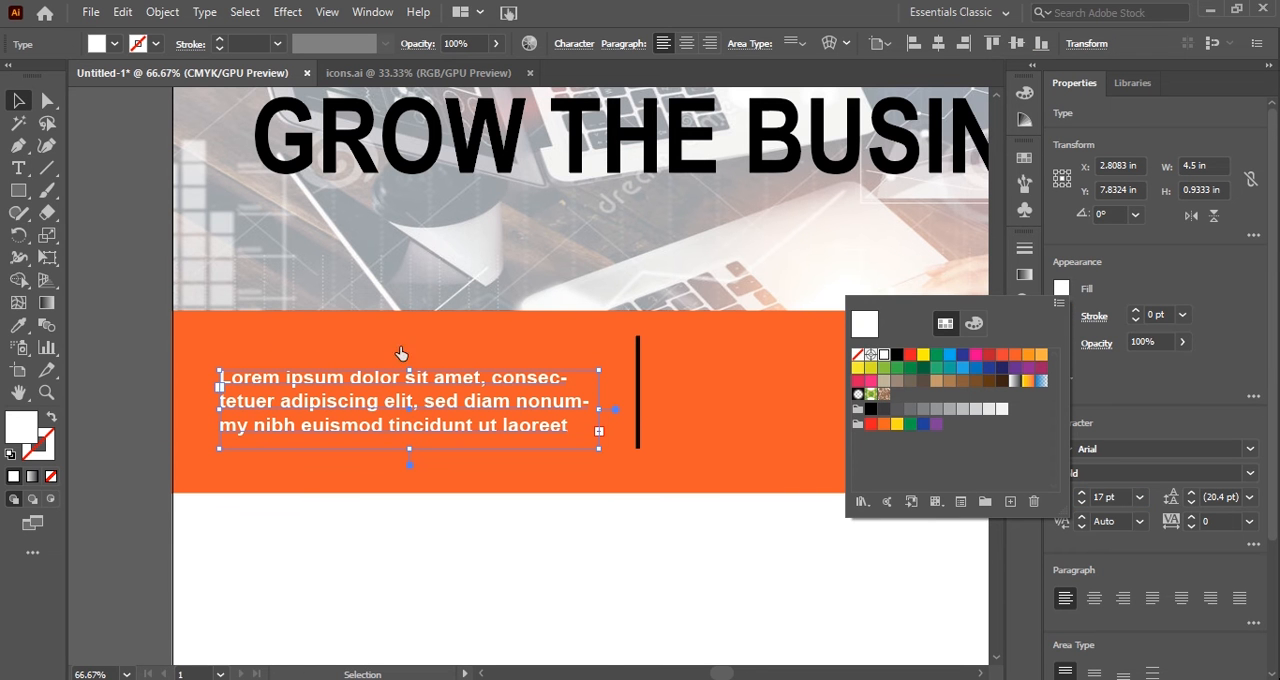
{"action": "left_click", "coordinate": [410, 382]}
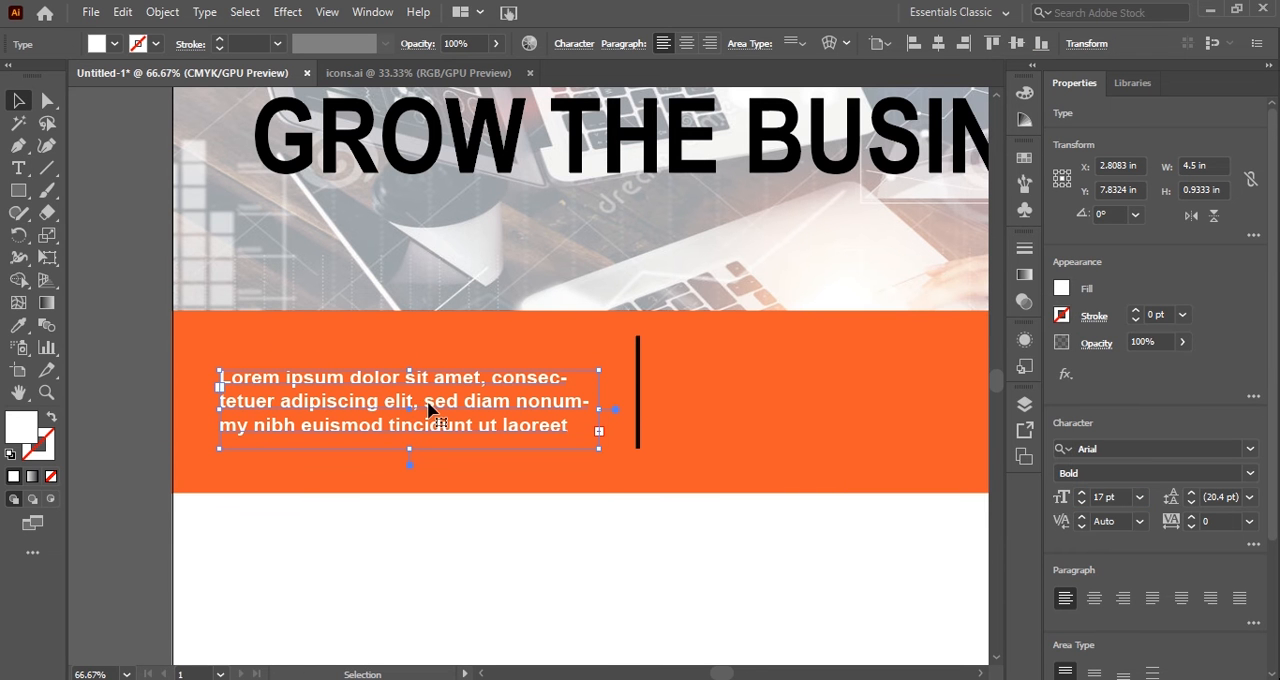
Duplicate the white placeholder text into the orange band's middle section and position the copy between the two dividers at about X 8.32 in.
{"action": "key", "text": "super"}
{"action": "key", "text": "super"}
{"action": "left_click_drag", "start_coordinate": [430, 406], "coordinate": [874, 410]}
{"action": "scroll", "coordinate": [520, 434], "scroll_direction": "right", "scroll_amount": 10}
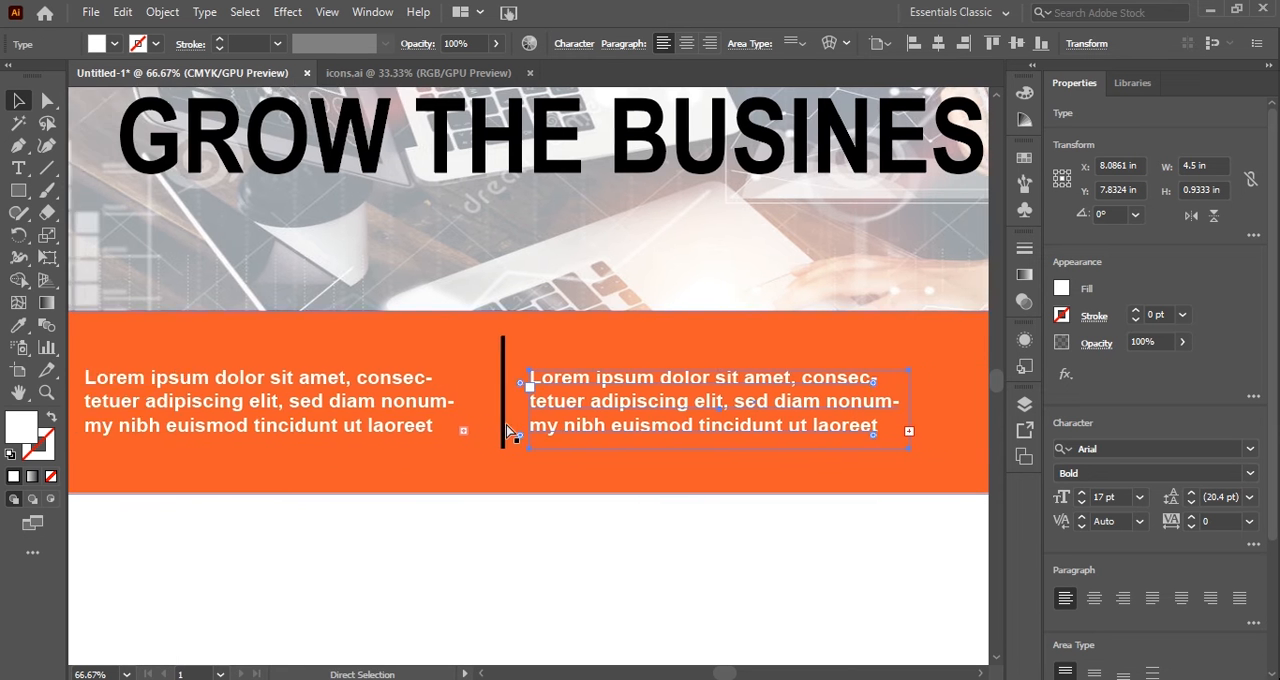
{"action": "left_click_drag", "start_coordinate": [534, 408], "coordinate": [552, 414]}
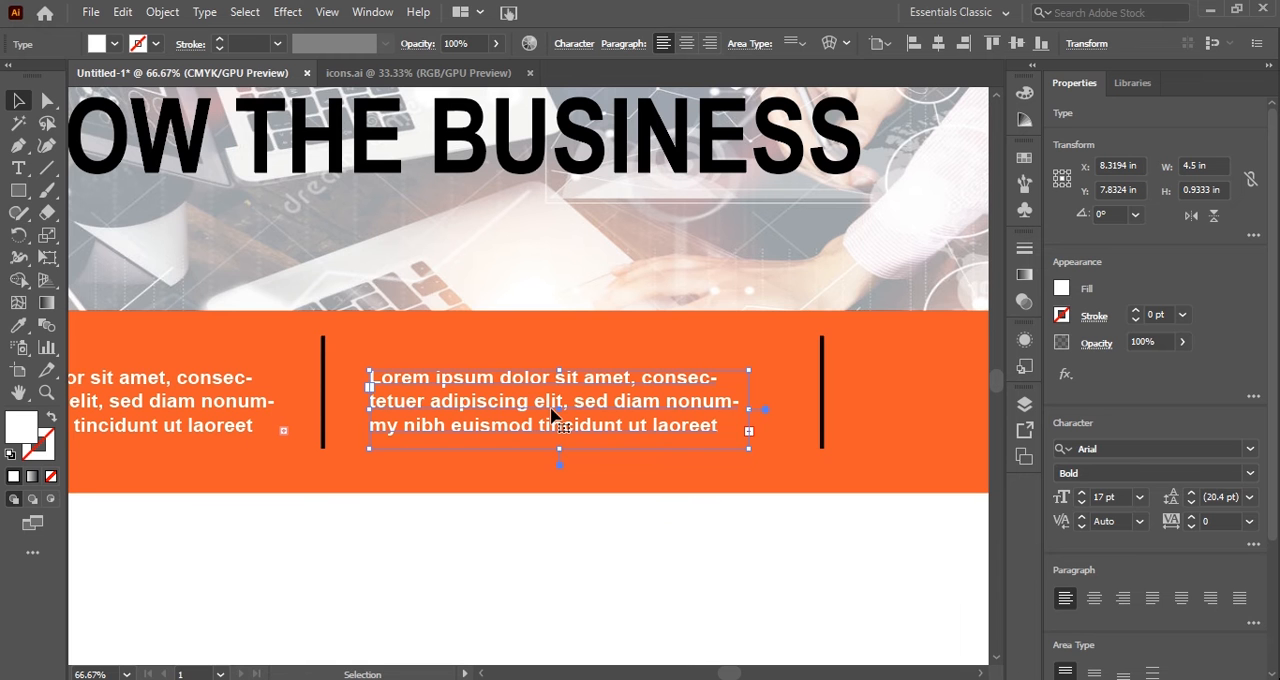
Duplicate the white placeholder text into the orange band's third section at about X 14.35 in.
{"action": "scroll", "coordinate": [551, 412], "scroll_direction": "right", "scroll_amount": 9}
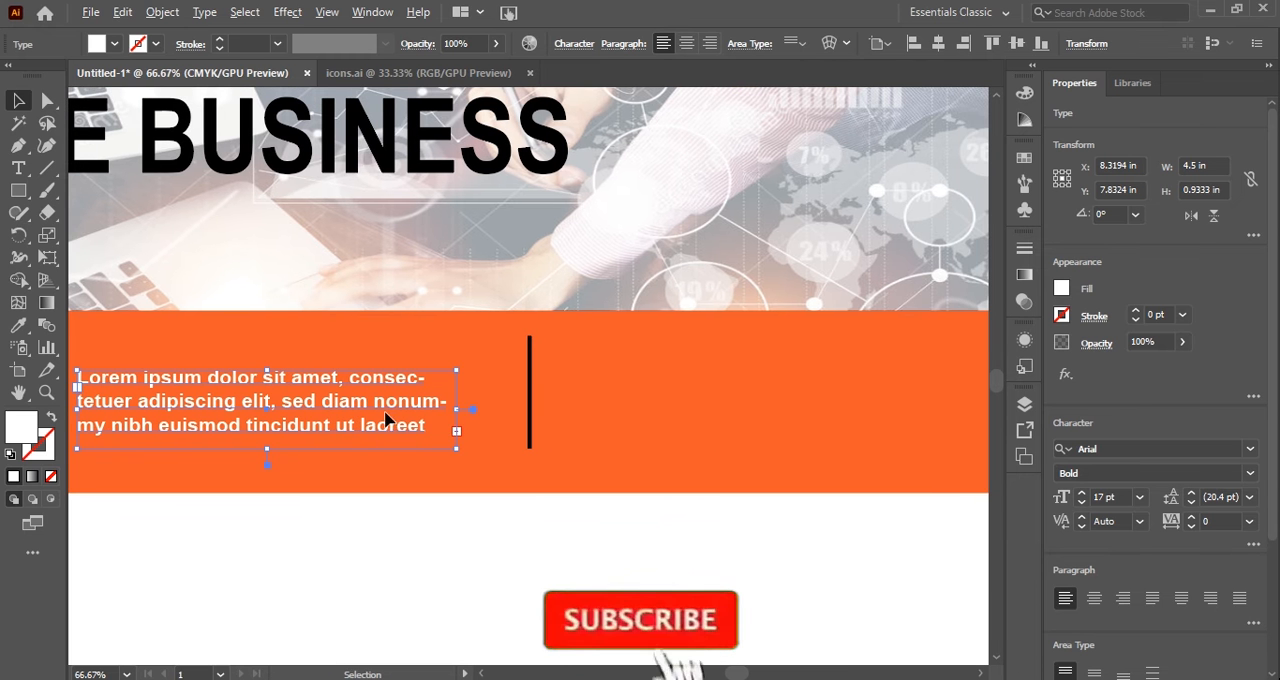
{"action": "left_click_drag", "start_coordinate": [386, 420], "coordinate": [895, 418]}
Add the heading "GROW" above the first column's placeholder text and enlarge it to about 30.76 pt, centered near X 2.41 in.
{"action": "scroll", "coordinate": [565, 401], "scroll_direction": "left", "scroll_amount": 15}
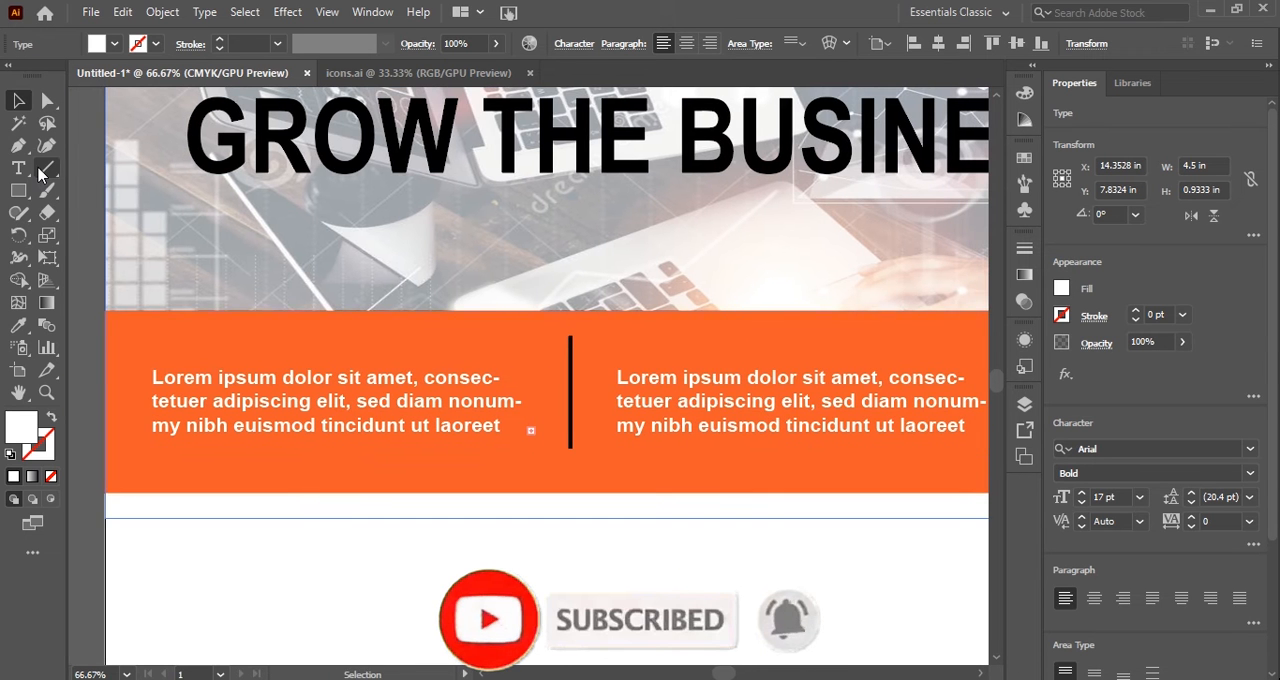
{"action": "left_click", "coordinate": [19, 168]}
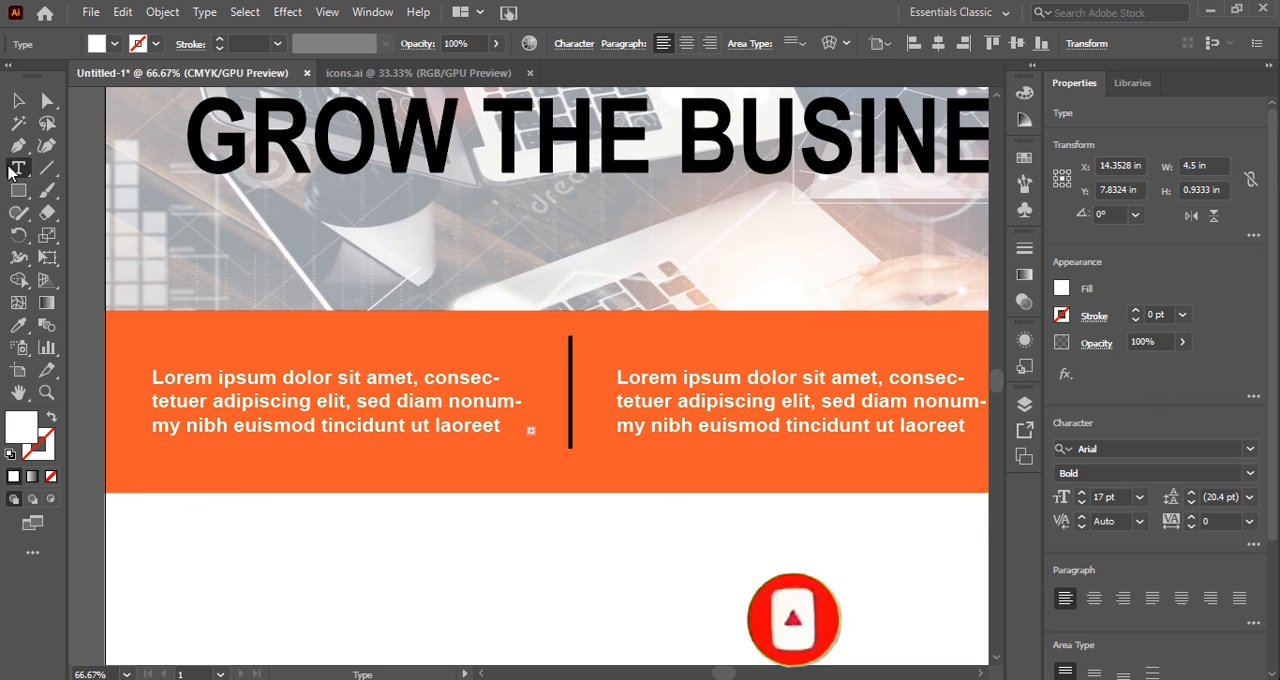
{"action": "left_click", "coordinate": [236, 330]}
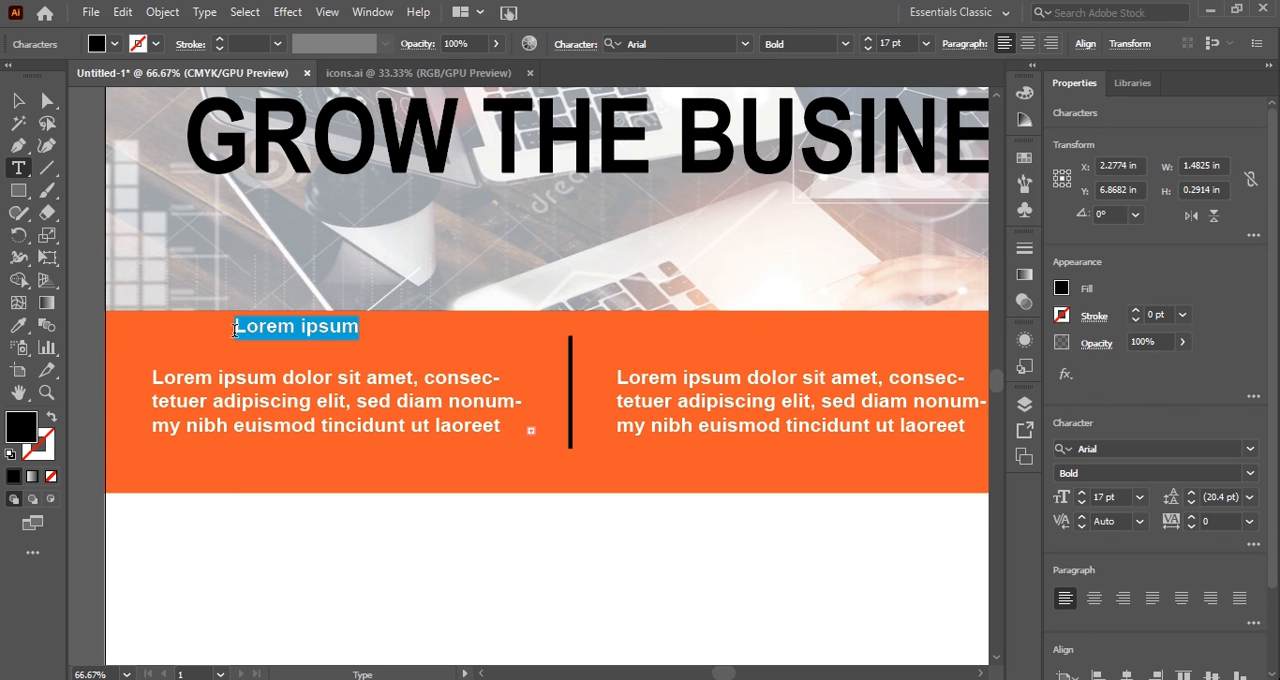
{"action": "type", "text": "Grow"}
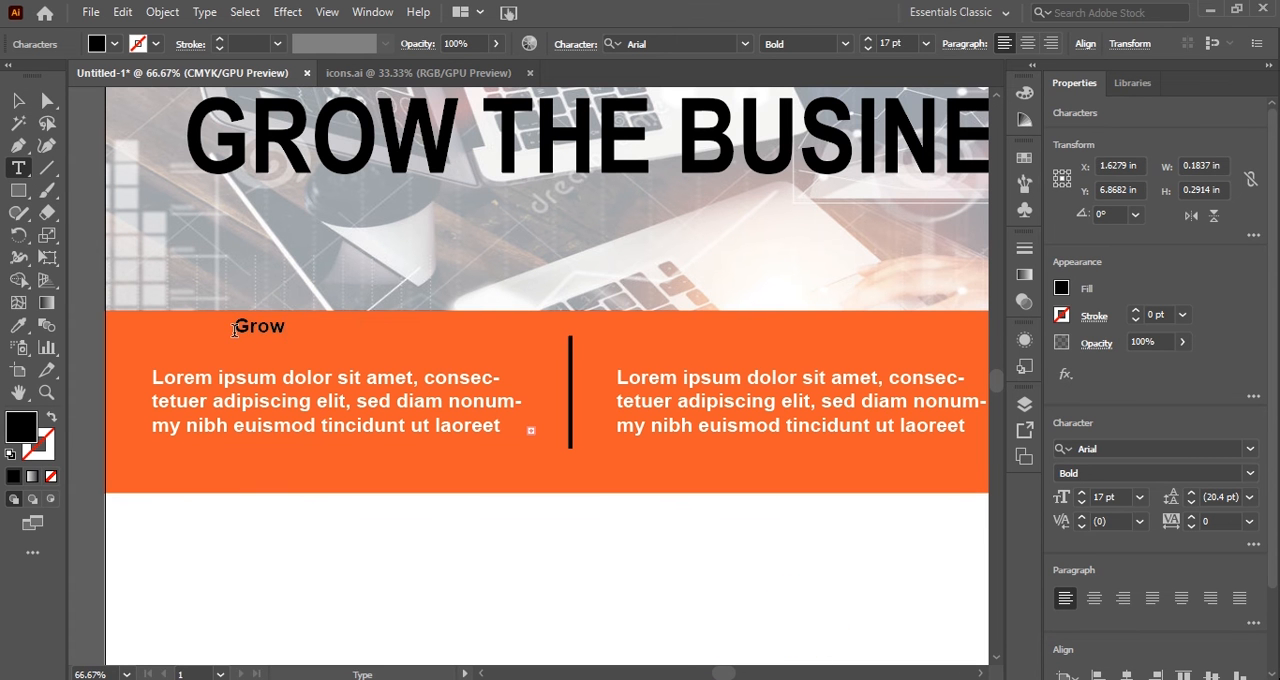
{"action": "double_click", "coordinate": [235, 330]}
{"action": "type", "text": "GROW"}
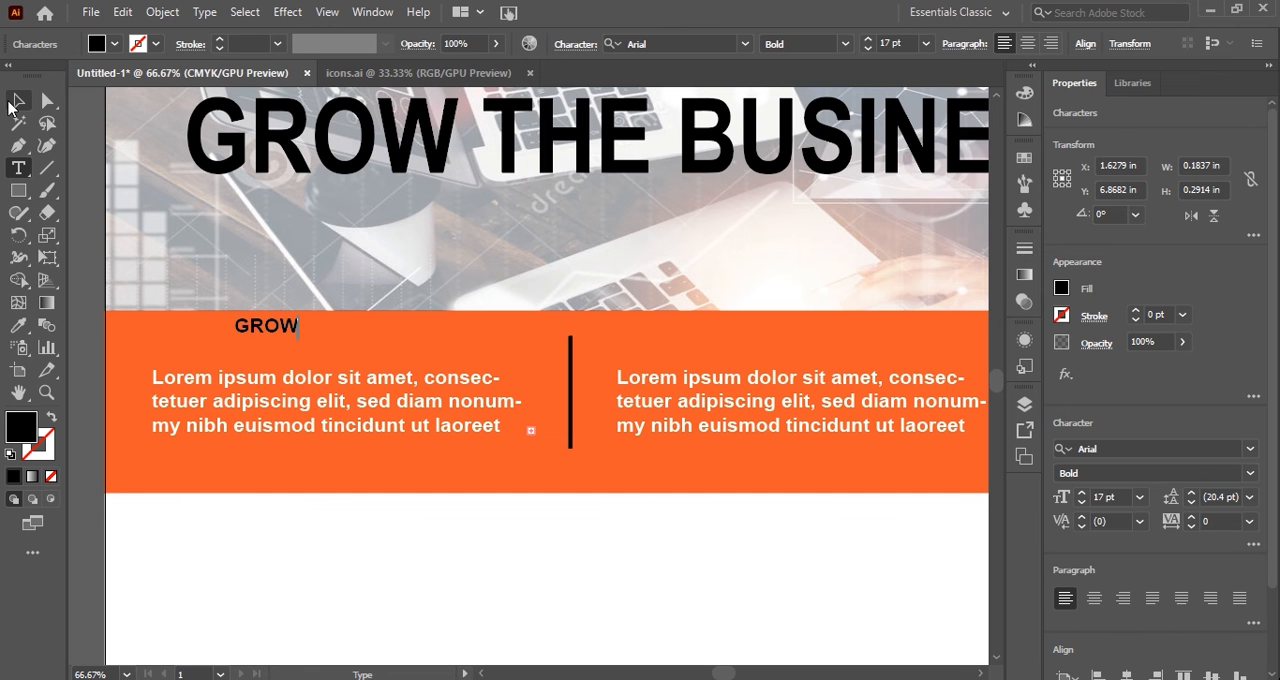
{"action": "left_click", "coordinate": [14, 102]}
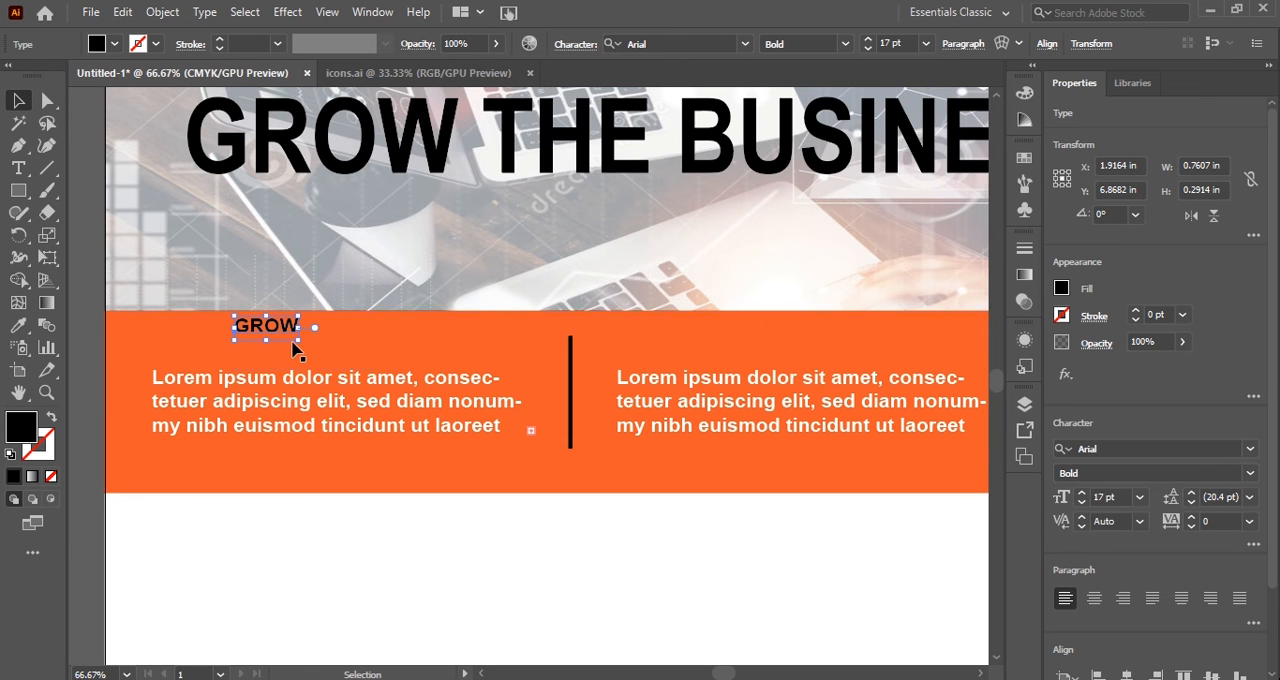
{"action": "left_click_drag", "start_coordinate": [293, 344], "coordinate": [343, 346]}
Try white, red and yellow fills on the GROW heading and set it back to black.
{"action": "left_click", "coordinate": [1061, 288]}
{"action": "left_click", "coordinate": [884, 354]}
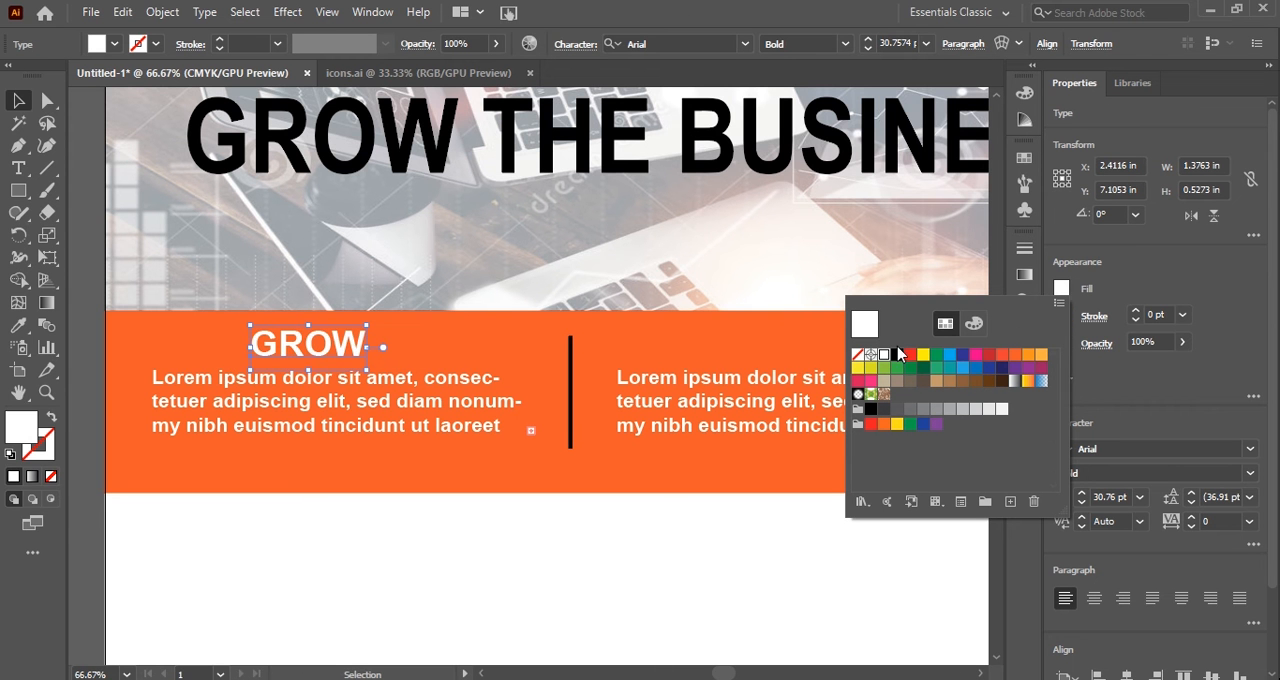
{"action": "left_click", "coordinate": [910, 355]}
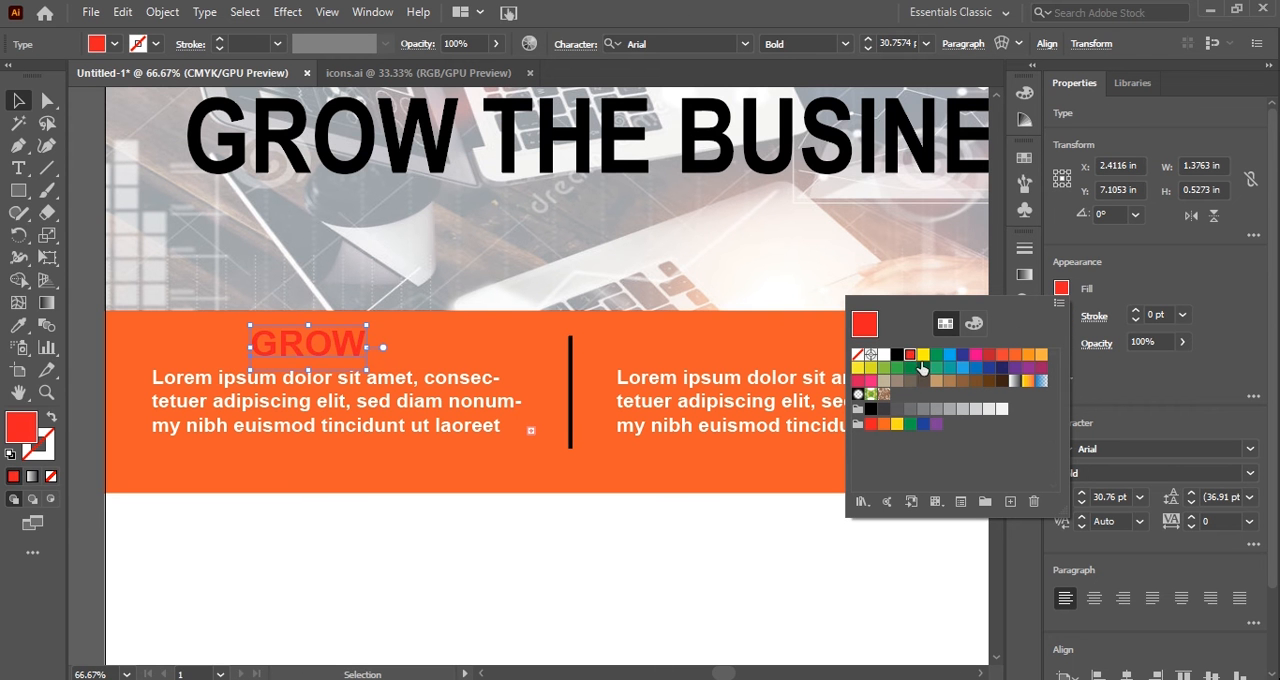
{"action": "left_click", "coordinate": [923, 355]}
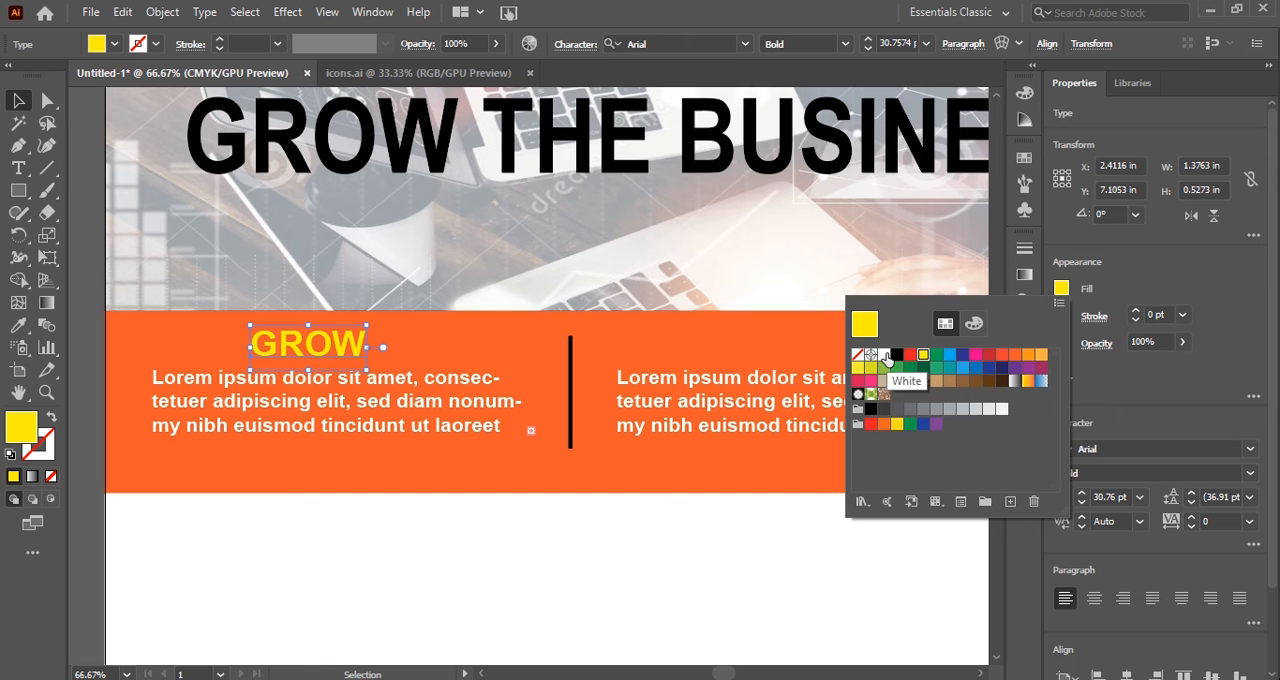
{"action": "left_click", "coordinate": [896, 355]}
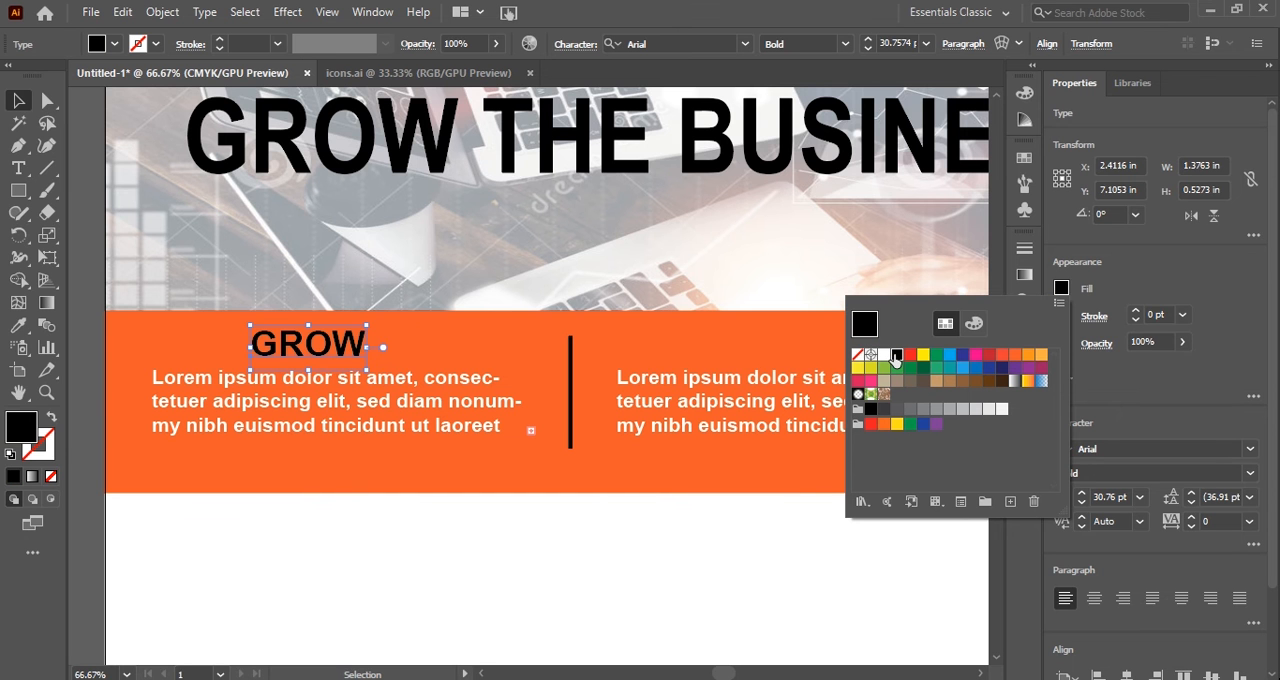
Duplicate the GROW heading above the second and third columns, at about X 8.79 in and X 14.78 in.
{"action": "key", "text": "space"}
{"action": "key", "text": "space"}
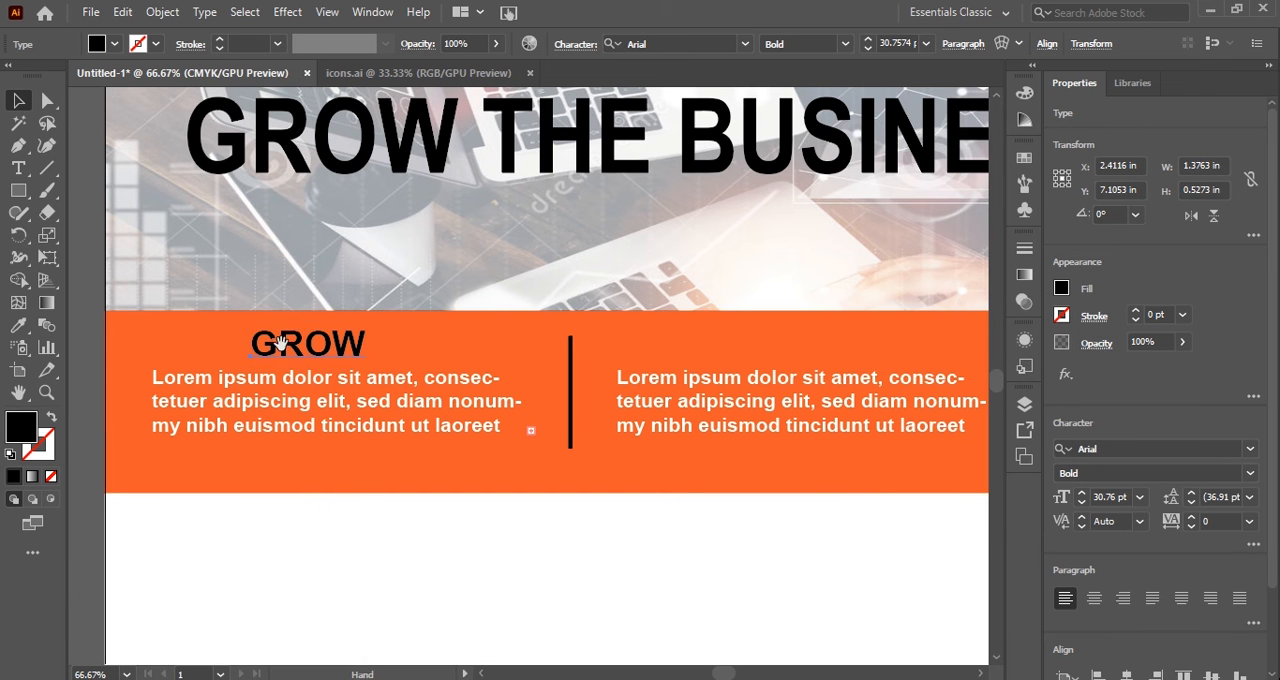
{"action": "mouse_move", "coordinate": [280, 343]}
{"action": "left_mouse_down"}
{"action": "mouse_move", "coordinate": [648, 375]}
{"action": "mouse_move", "coordinate": [922, 362]}
{"action": "left_mouse_up"}
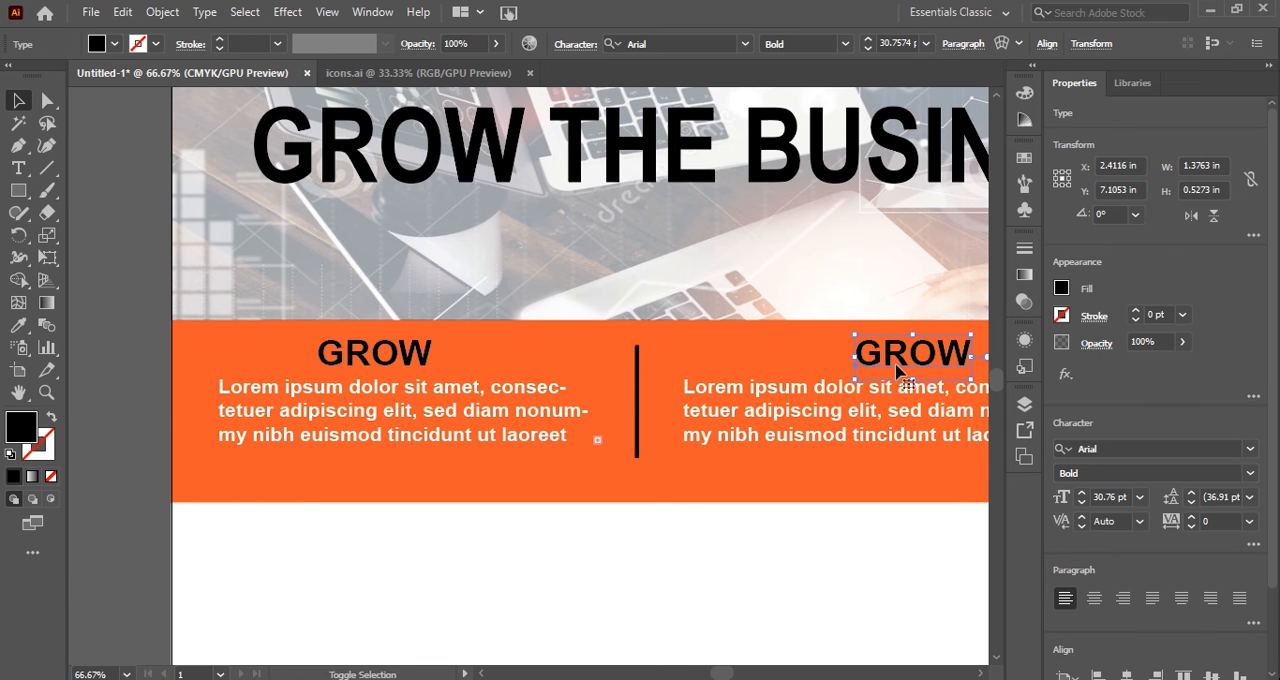
{"action": "scroll", "coordinate": [896, 366], "scroll_direction": "right", "scroll_amount": 5}
{"action": "scroll", "coordinate": [889, 381], "scroll_direction": "right", "scroll_amount": 2}
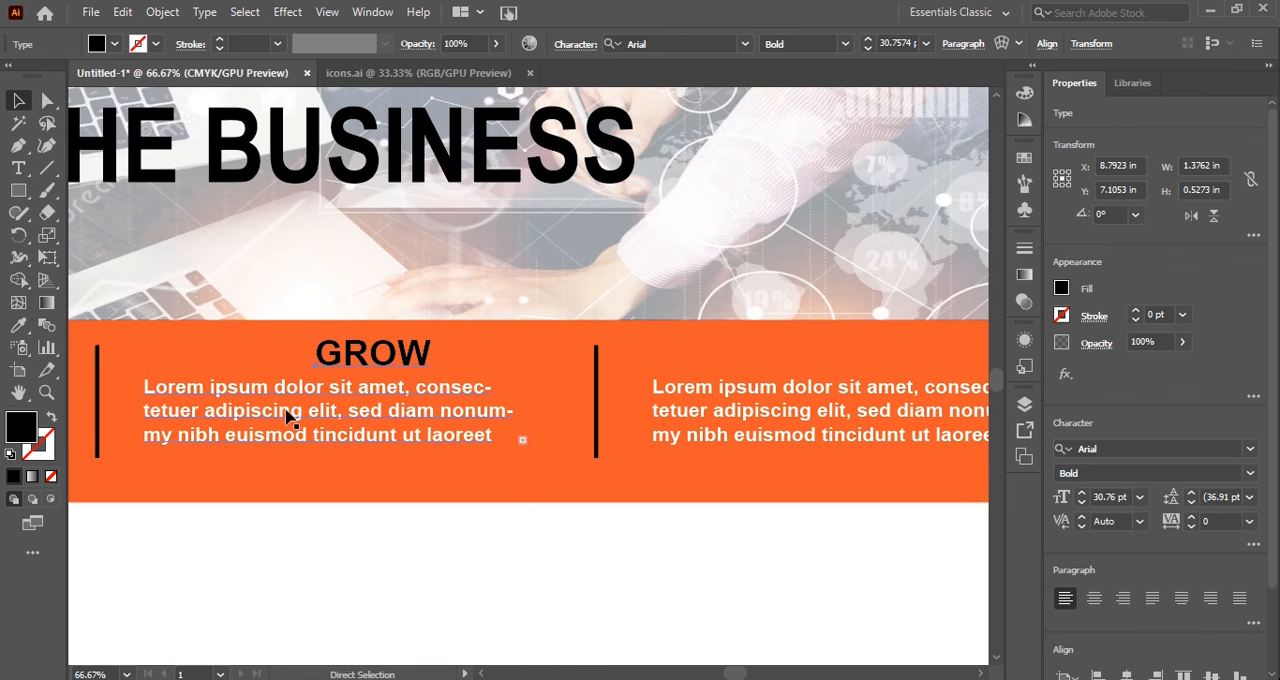
{"action": "left_click", "coordinate": [400, 362]}
{"action": "left_click_drag", "start_coordinate": [400, 362], "coordinate": [902, 362]}
Change the third column's heading text to "DESIGN".
{"action": "double_click", "coordinate": [903, 356]}
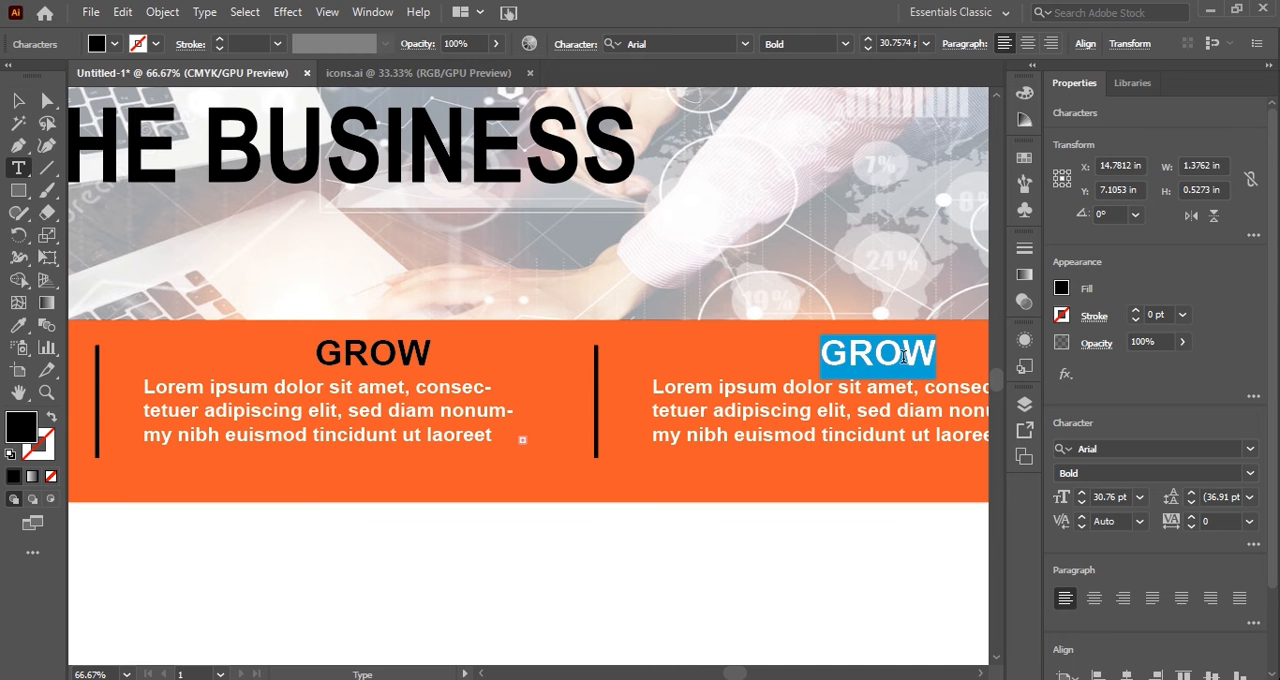
{"action": "type", "text": "DES"}
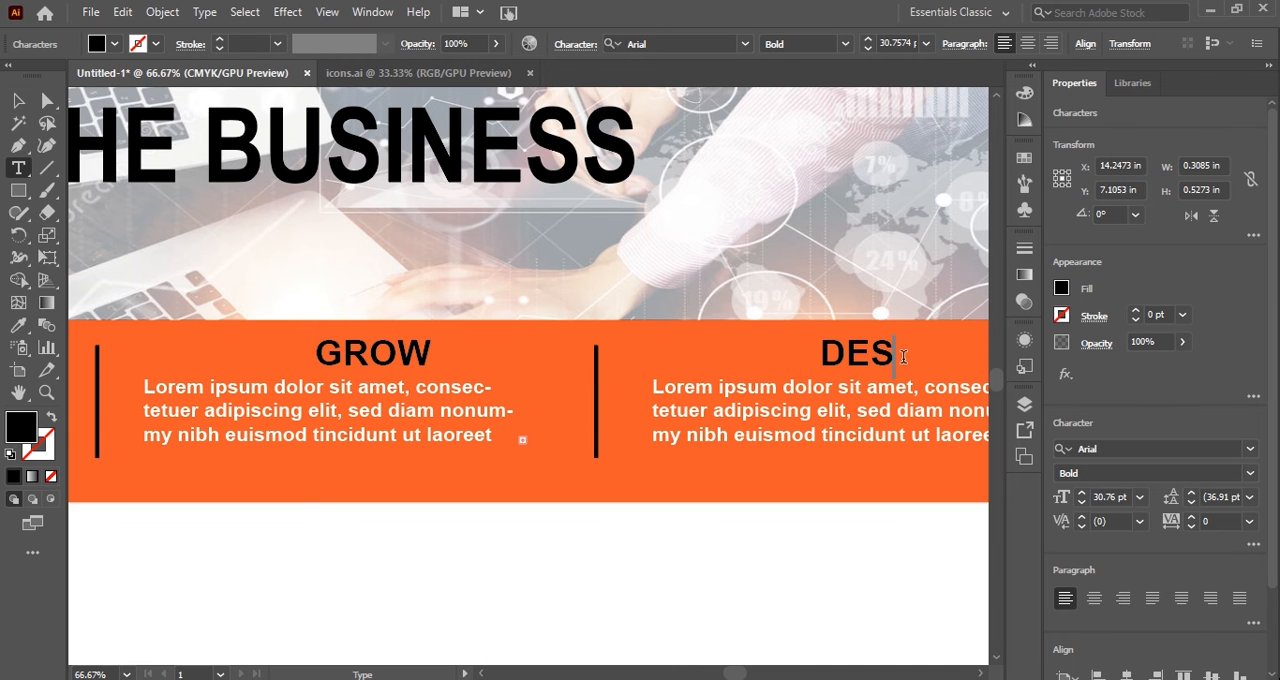
{"action": "type", "text": "IN"}
{"action": "key", "text": "shift+Left"}
{"action": "type", "text": "G"}
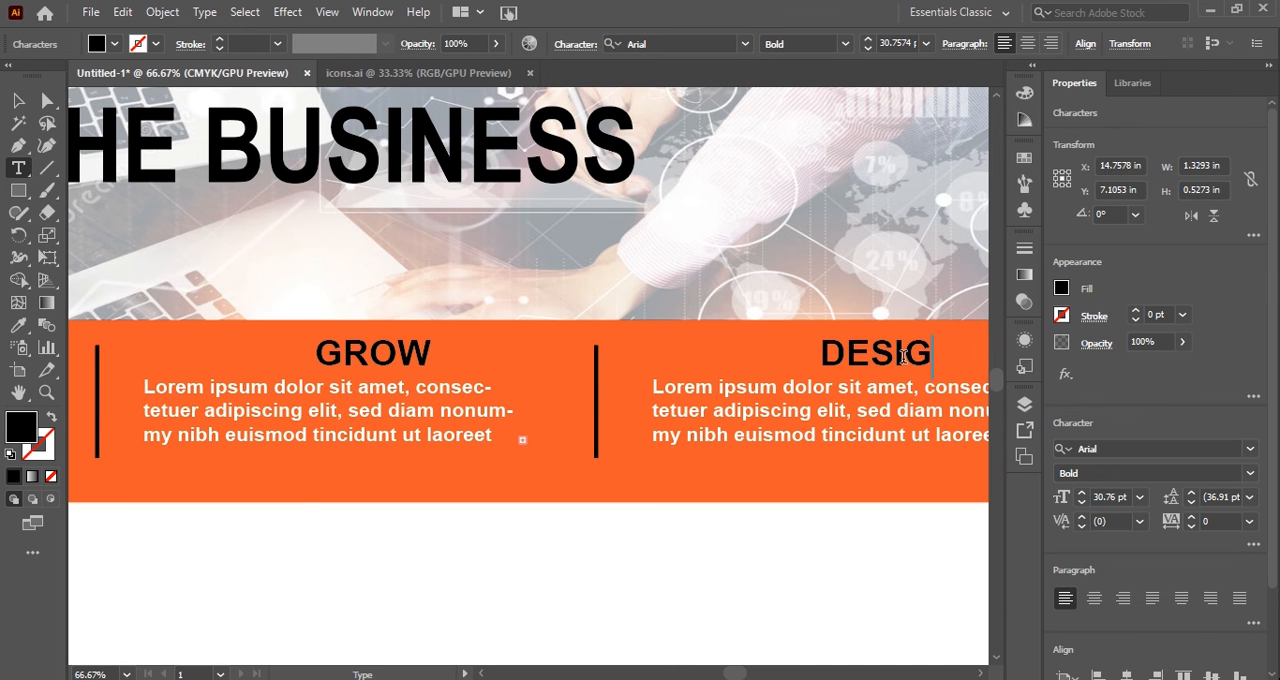
{"action": "type", "text": "N"}
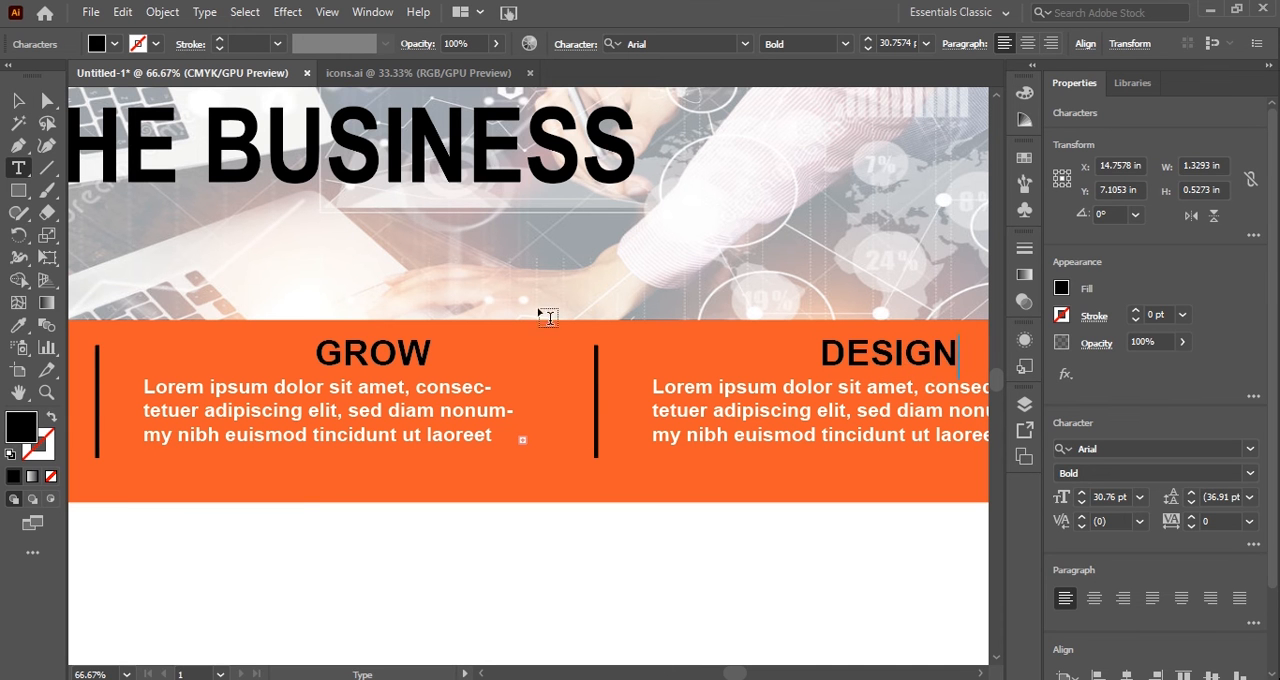
Change the middle column's heading to "LEARN" and center it above its placeholder text at about X 8.26 in.
{"action": "left_click_drag", "start_coordinate": [445, 357], "coordinate": [318, 353]}
{"action": "type", "text": "A"}
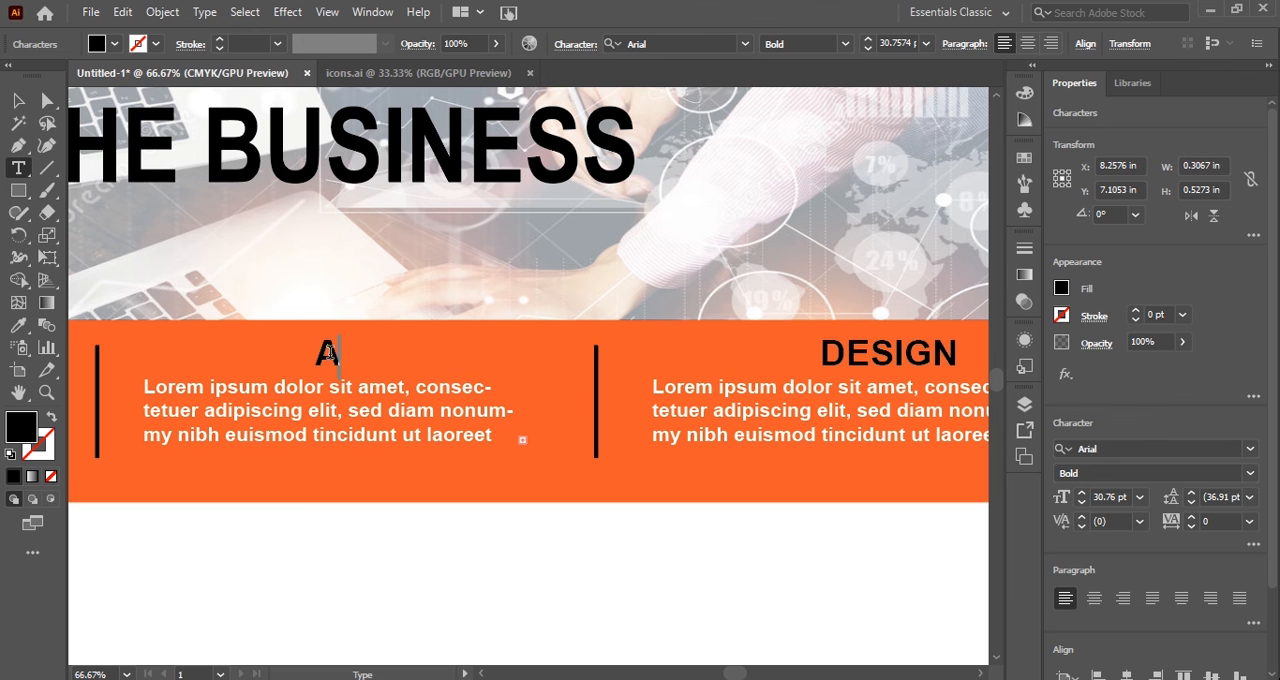
{"action": "double_click", "coordinate": [328, 352]}
{"action": "type", "text": "LEARN"}
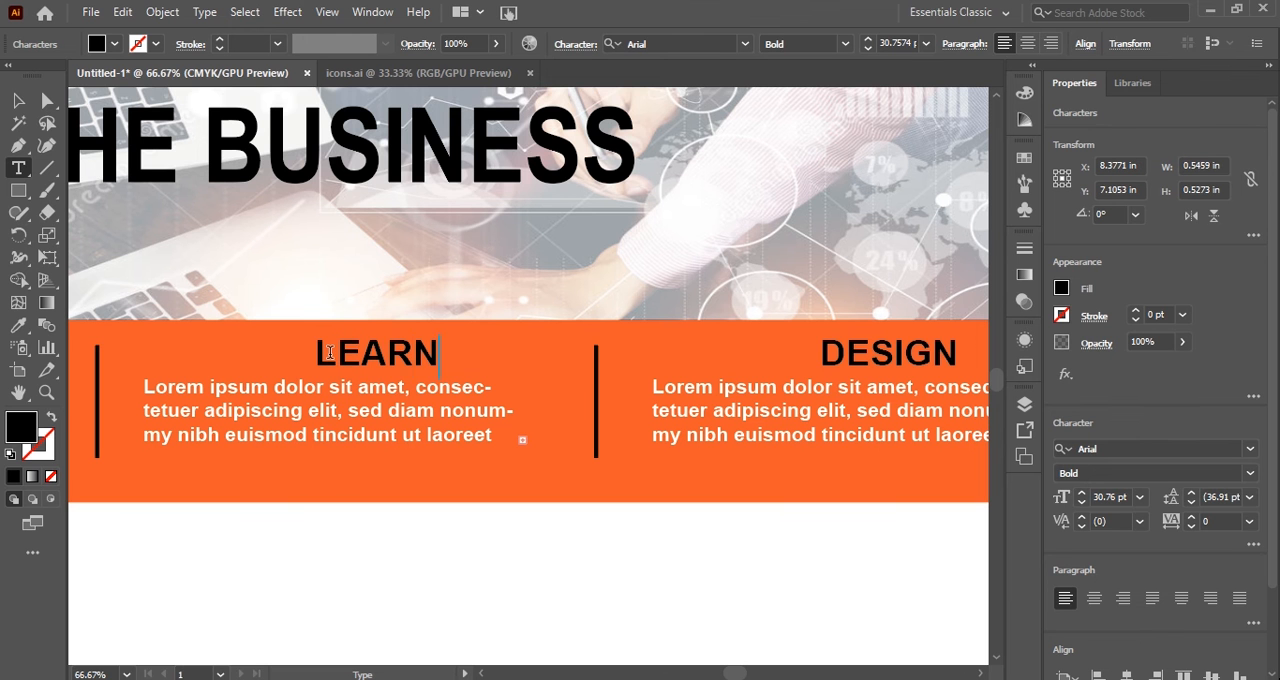
{"action": "left_click", "coordinate": [18, 100]}
{"action": "left_click", "coordinate": [375, 360]}
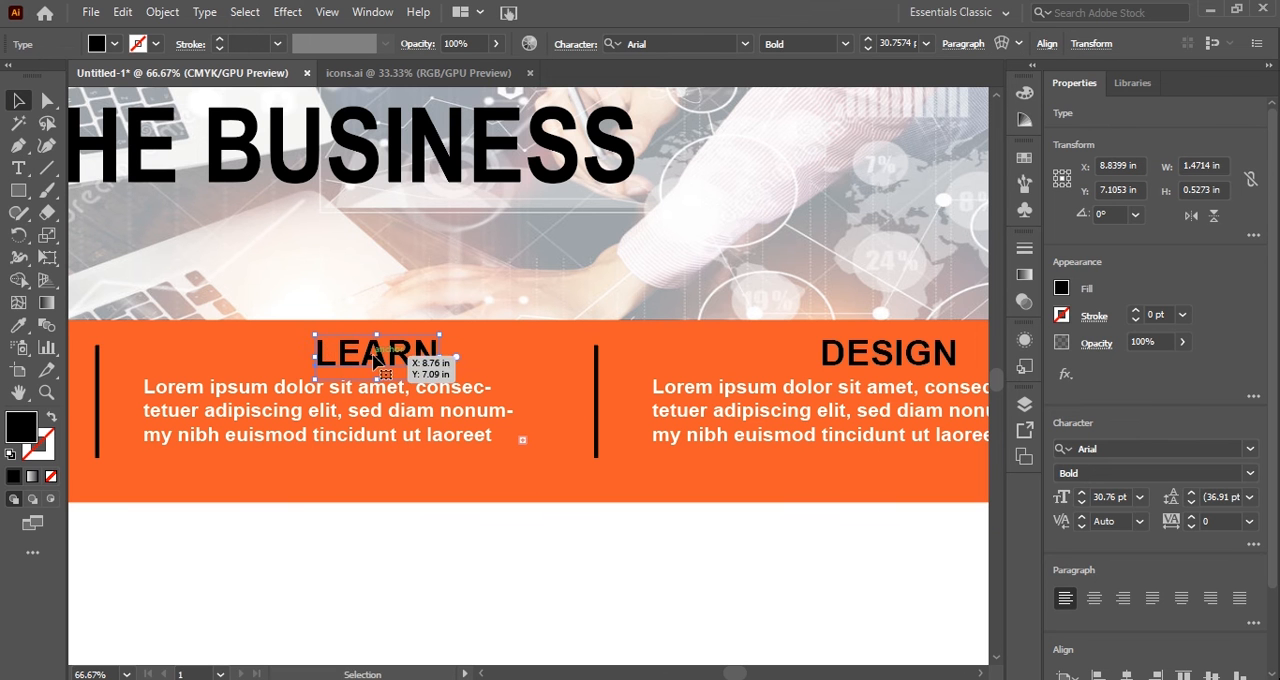
{"action": "left_click_drag", "start_coordinate": [375, 360], "coordinate": [322, 362]}
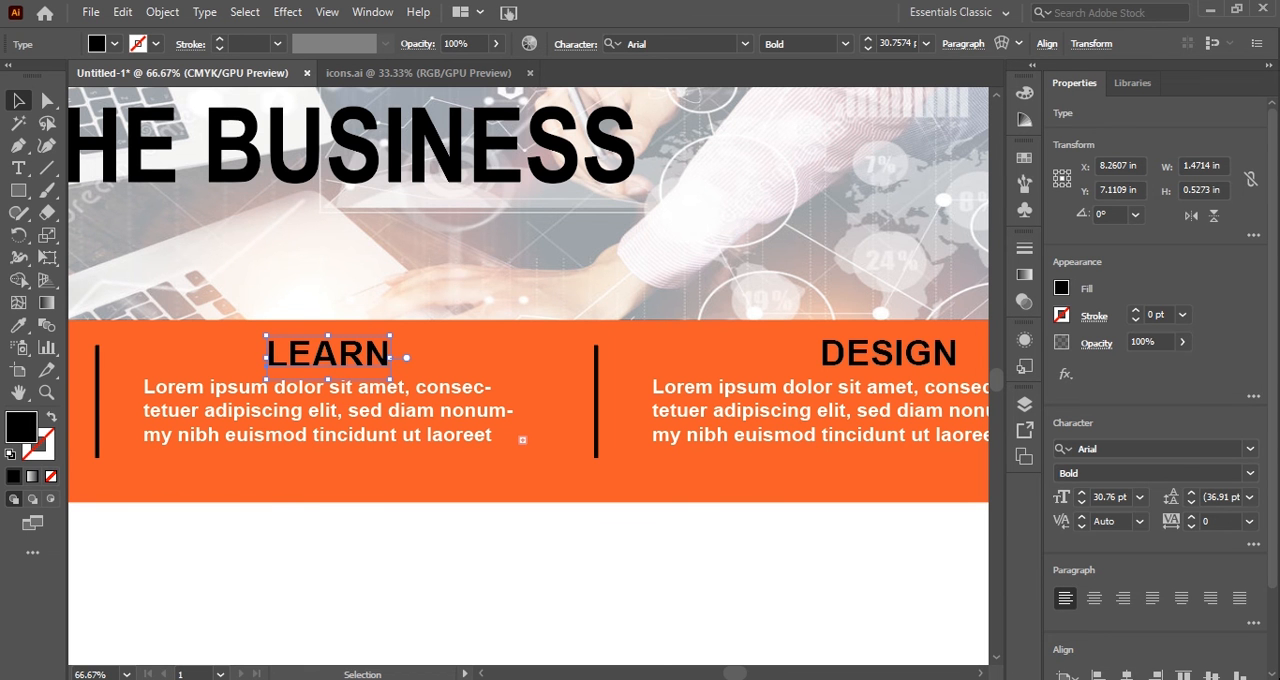
Bring the QR code from icons.ai into the layout, scale it to about 1.62 in and place it in the white strip's lower-right area.
{"action": "left_click", "coordinate": [338, 72]}
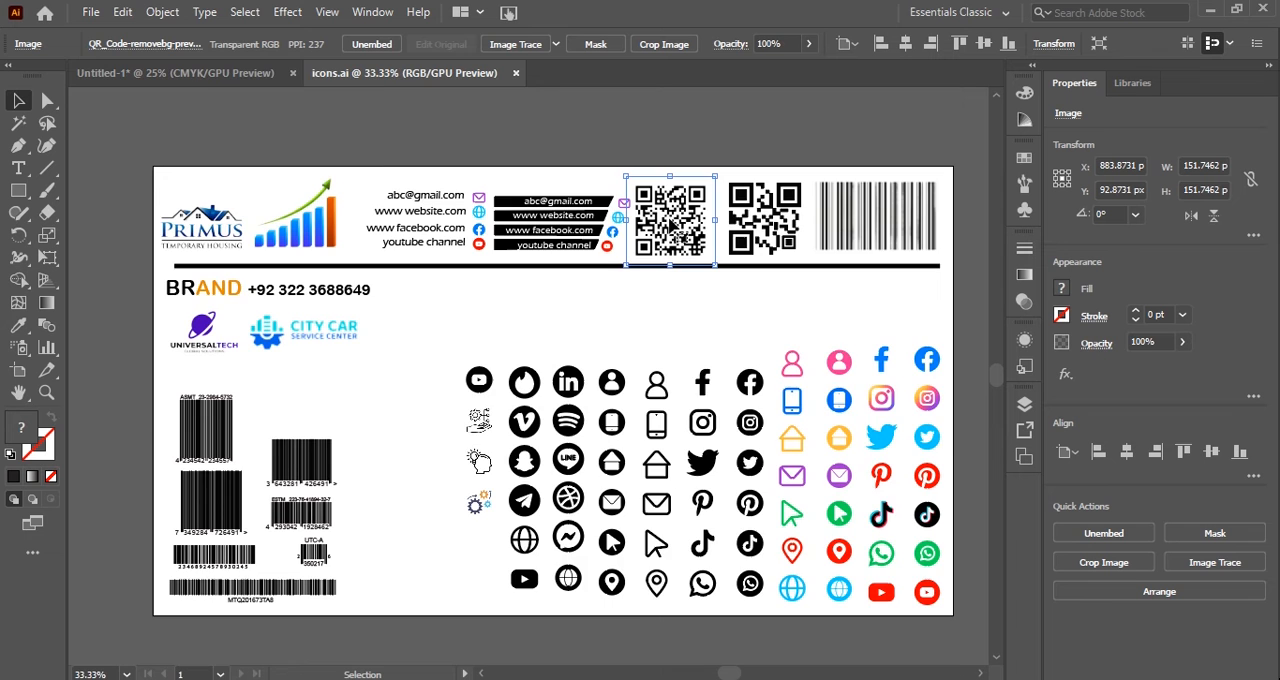
{"action": "left_click_drag", "start_coordinate": [670, 220], "coordinate": [589, 505]}
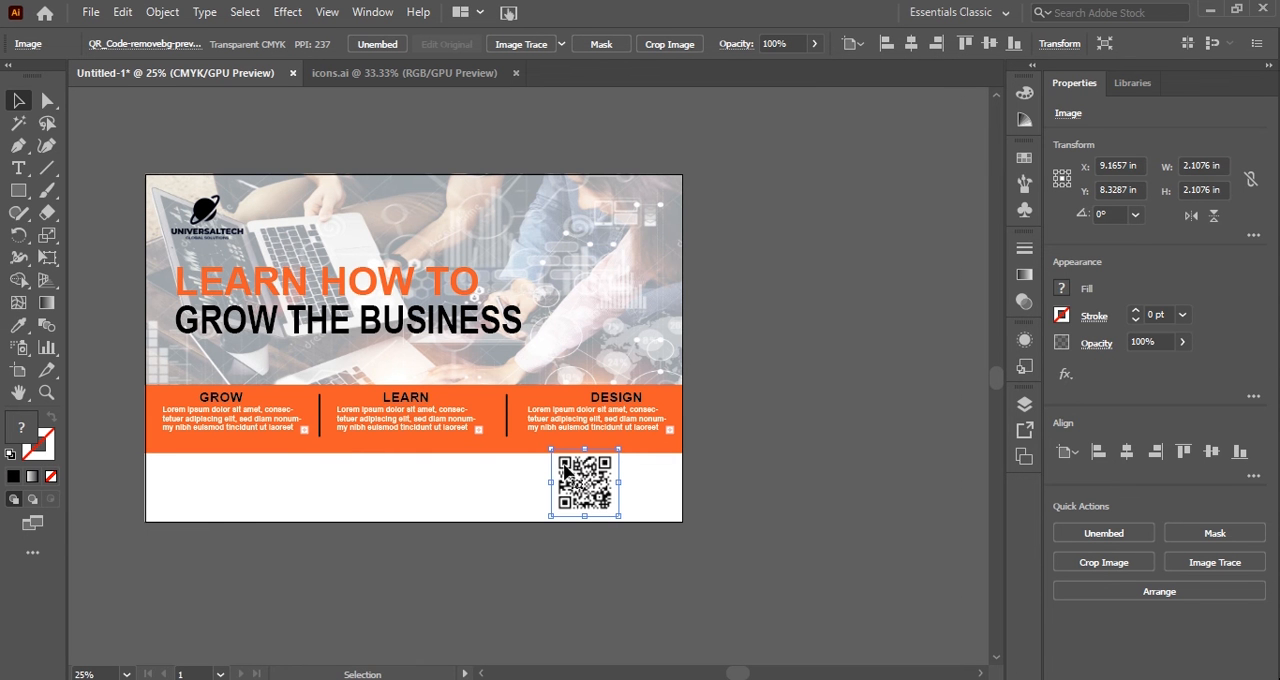
{"action": "left_click_drag", "start_coordinate": [552, 450], "coordinate": [634, 484]}
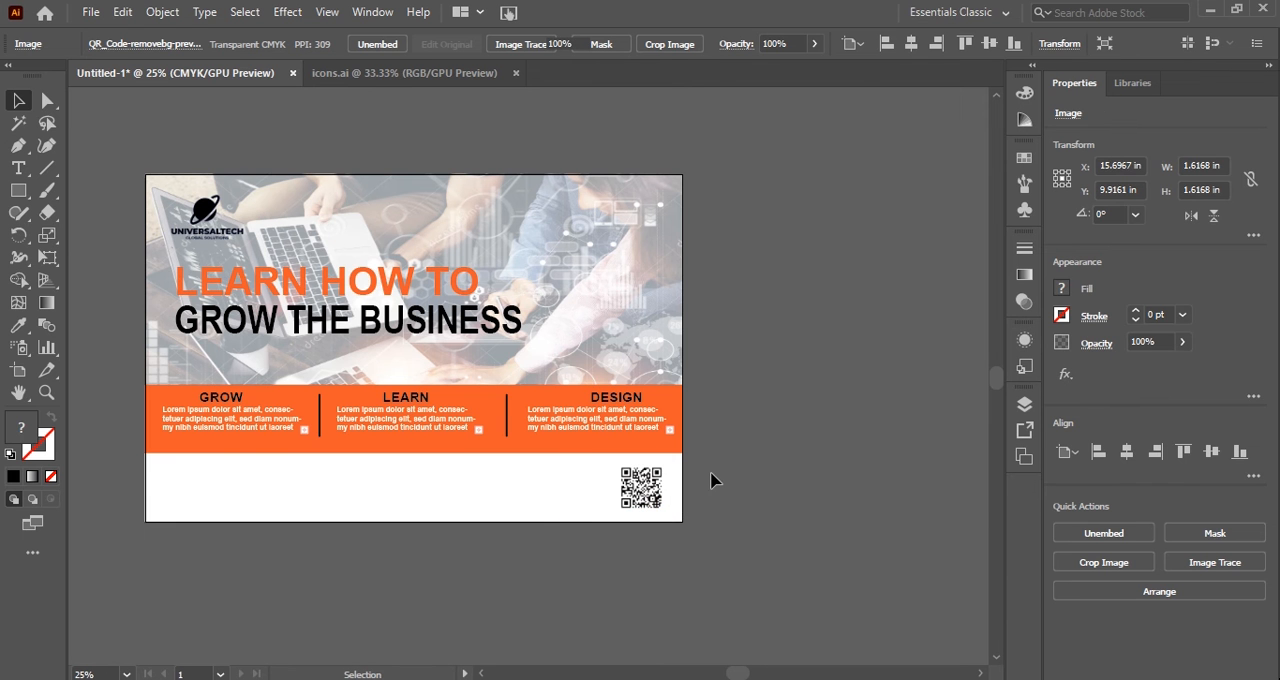
{"action": "left_click", "coordinate": [545, 535]}
Add the text "scan now" at 17 pt in the white strip beside the QR code.
{"action": "scroll", "coordinate": [592, 510], "scroll_direction": "up", "scroll_amount": 4}
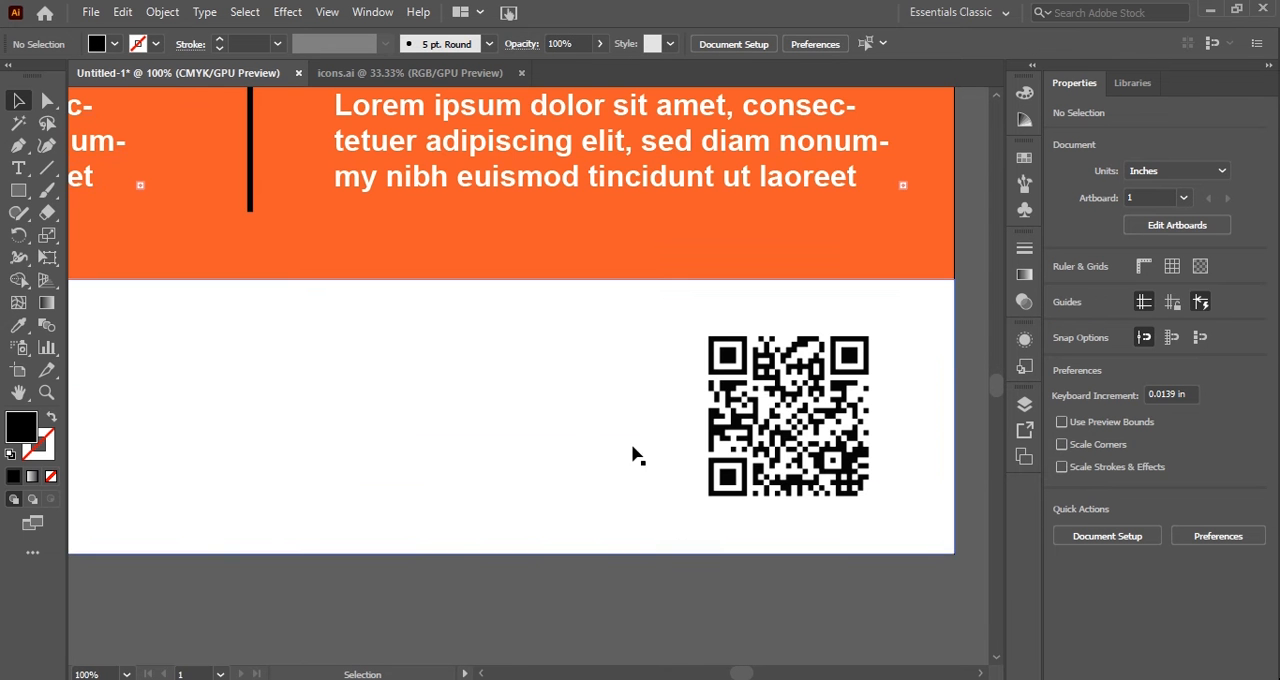
{"action": "key", "text": "t"}
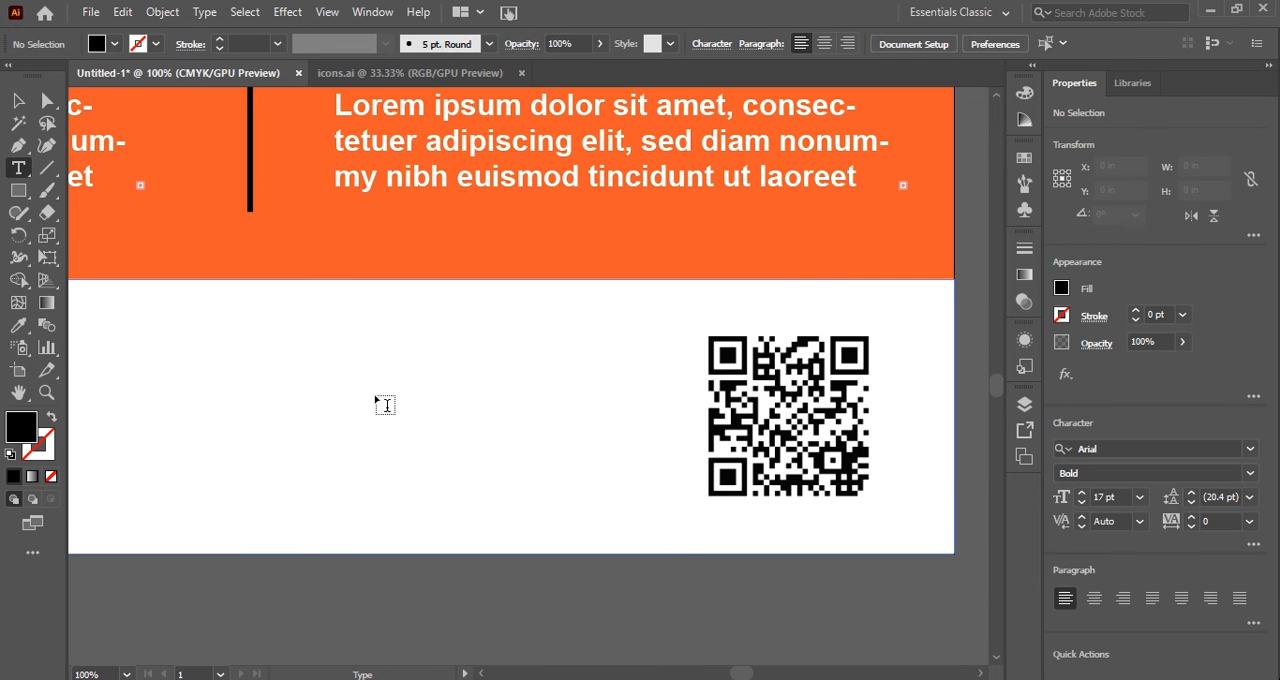
{"action": "left_click", "coordinate": [384, 404]}
{"action": "type", "text": "AD"}
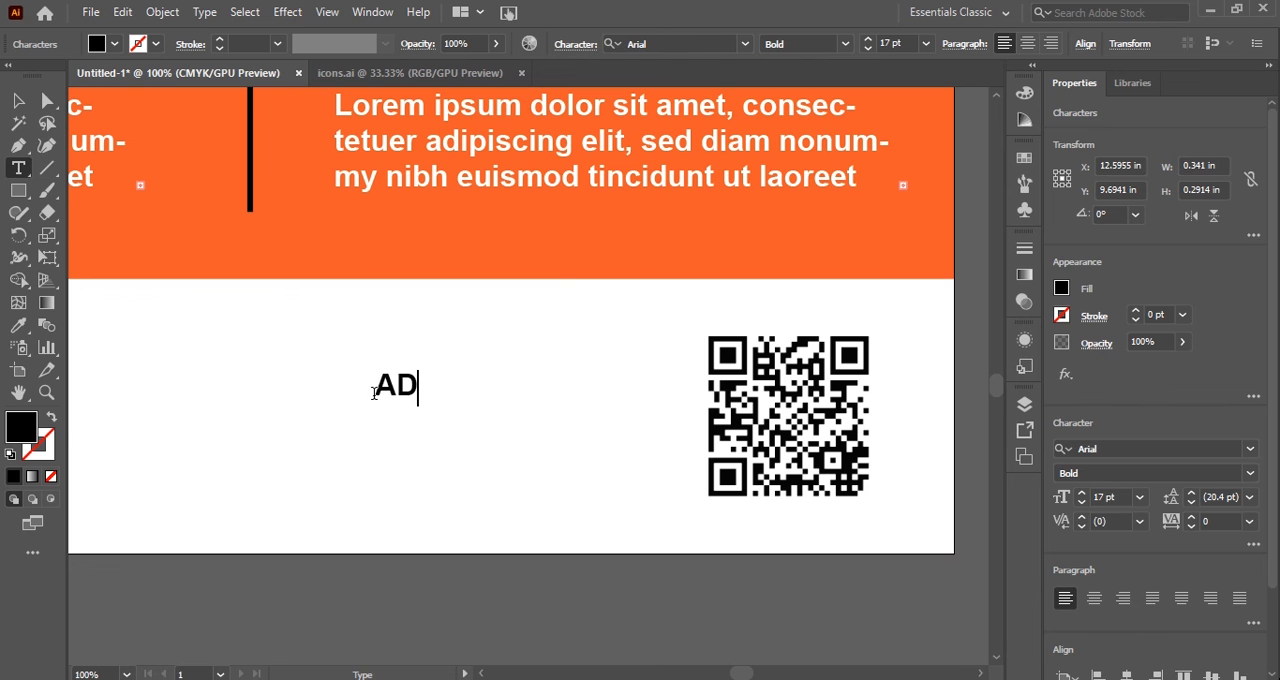
{"action": "key", "text": "ctrl+a"}
{"action": "type", "text": "CS"}
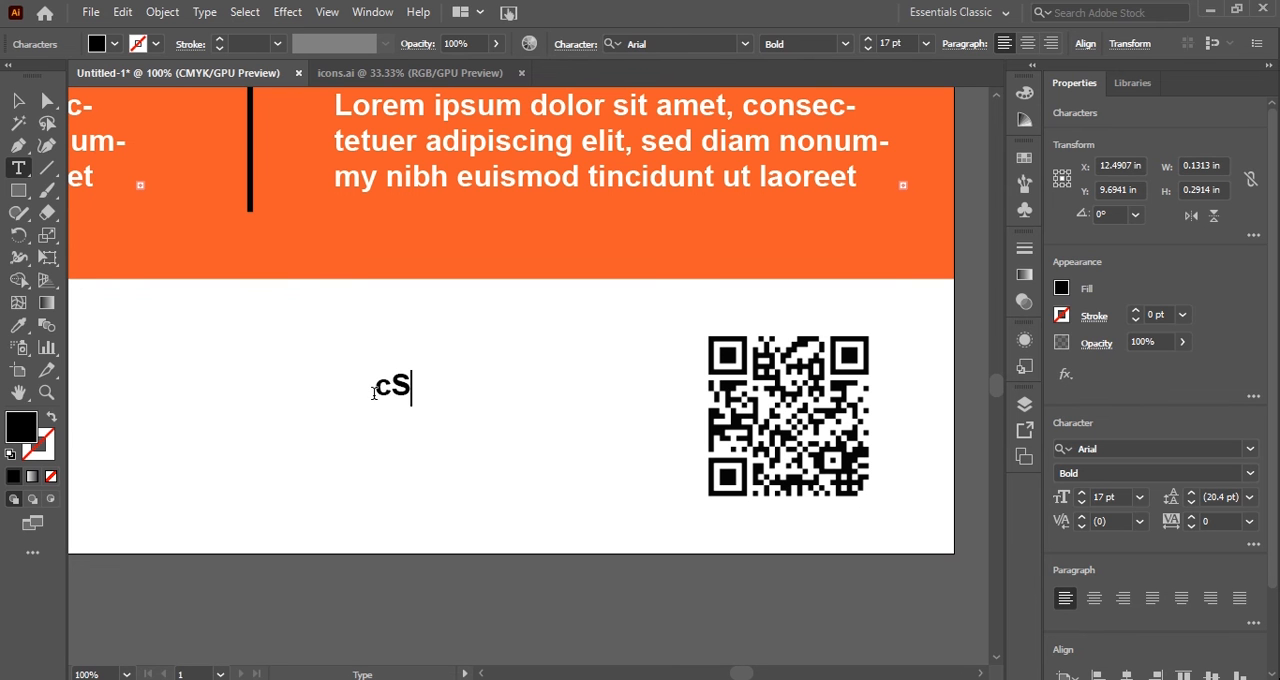
{"action": "key", "text": "Left"}
{"action": "key", "text": "ctrl+a"}
{"action": "type", "text": "scan "}
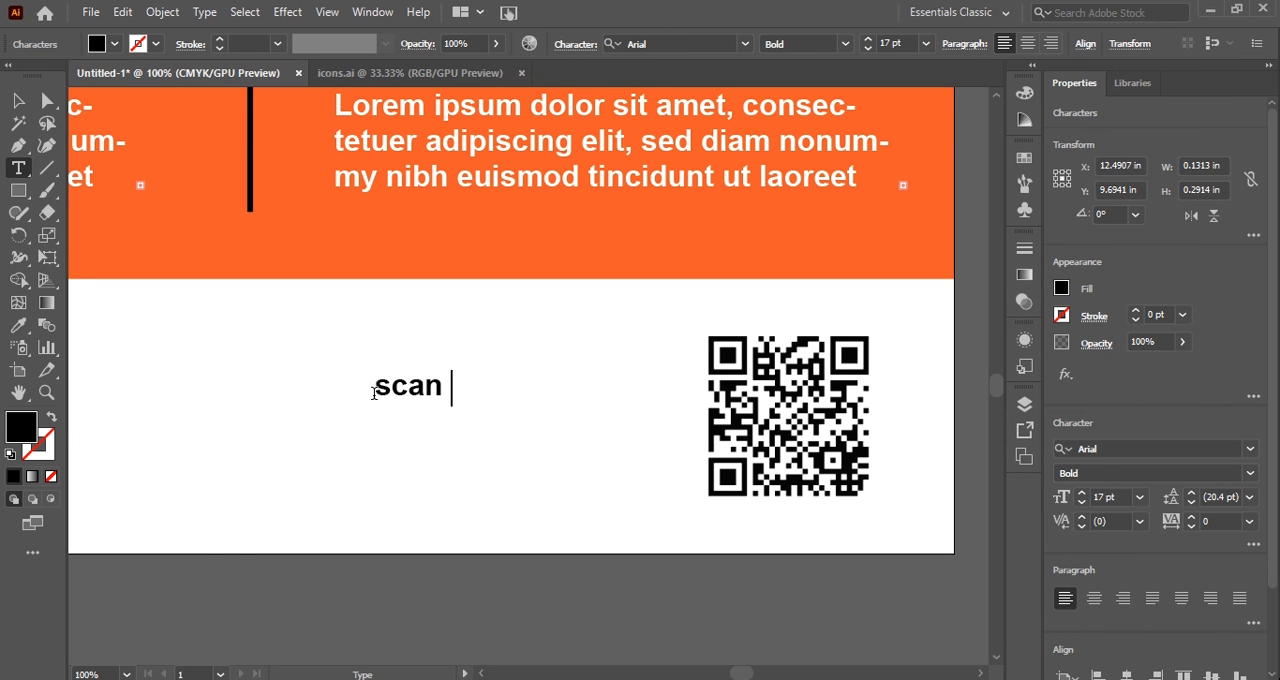
{"action": "type", "text": "now"}
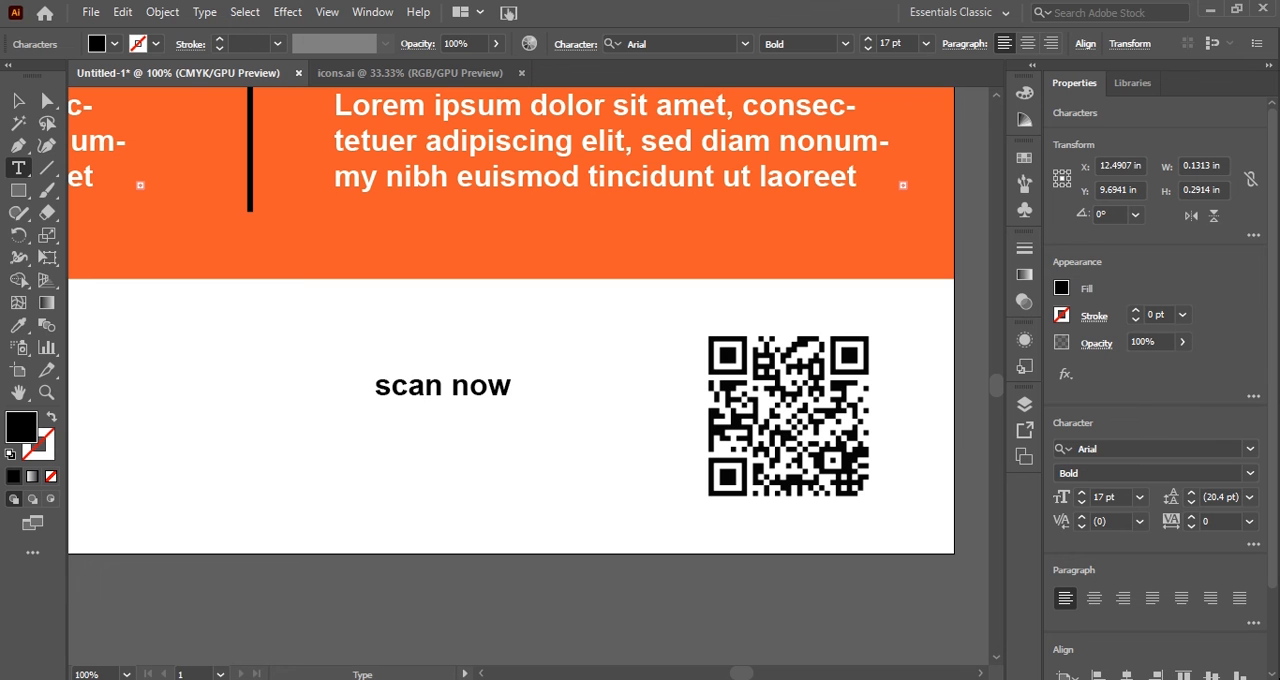
Extend the text beside the QR code with "more info !", with "info !" on a second line.
{"action": "left_click", "coordinate": [508, 394]}
{"action": "type", "text": "more i"}
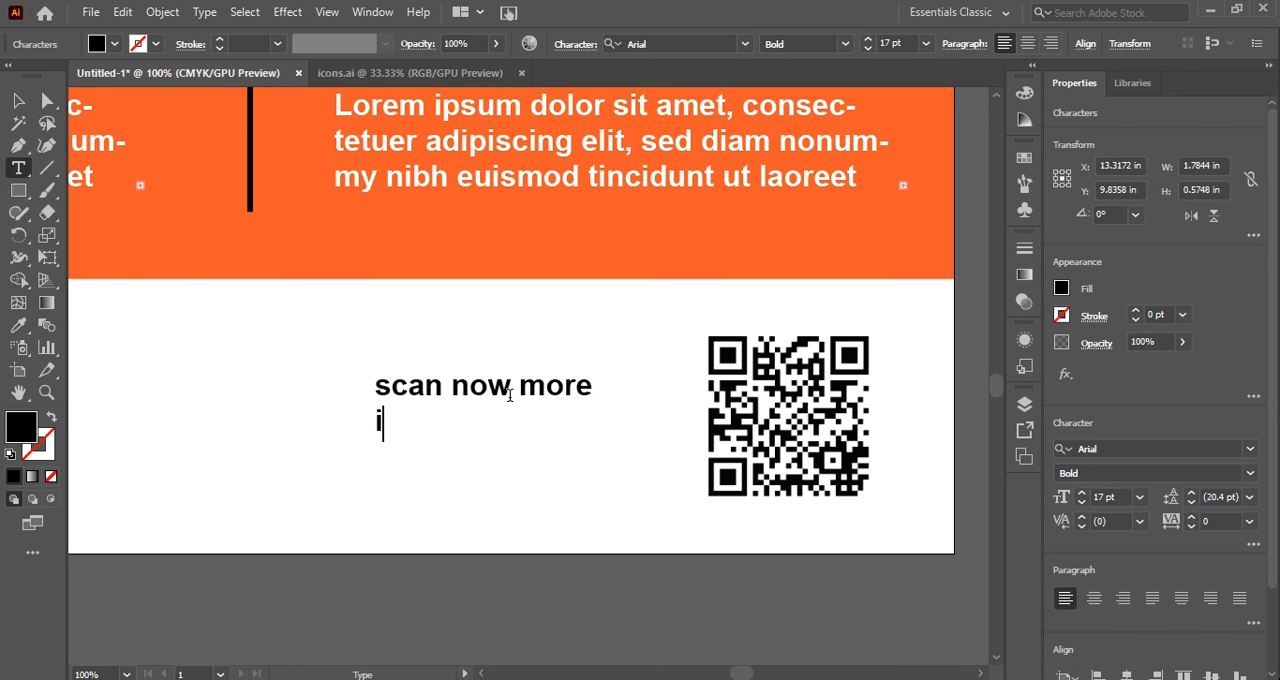
{"action": "type", "text": "nfo"}
{"action": "key", "text": "Left"}
{"action": "key", "text": "Left"}
{"action": "key", "text": "Left"}
{"action": "key", "text": "Left"}
{"action": "key", "text": "Left"}
{"action": "key", "text": "Left"}
{"action": "key", "text": "Left"}
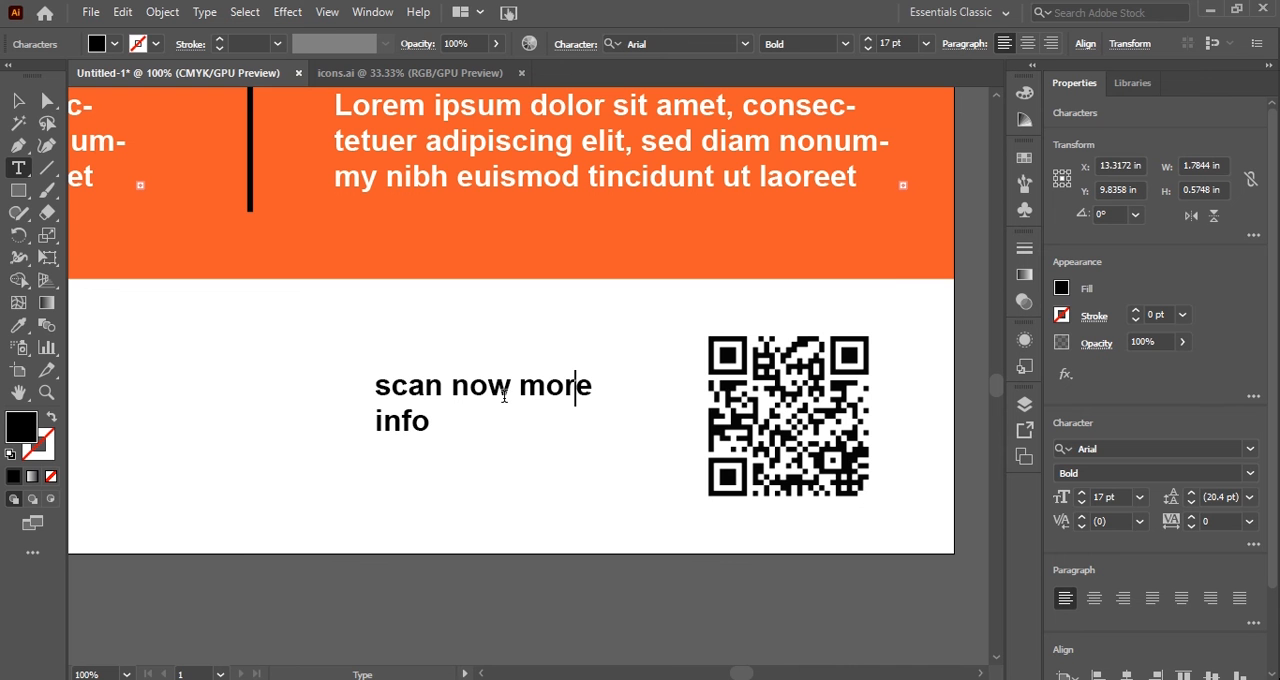
{"action": "key", "text": "Down"}
{"action": "type", "text": "!"}
Set the "scan now more info !" text to Myriad Pro and move it closer to the QR code, at about X 13.94 in.
{"action": "left_click", "coordinate": [14, 103]}
{"action": "left_click_drag", "start_coordinate": [480, 400], "coordinate": [524, 405]}
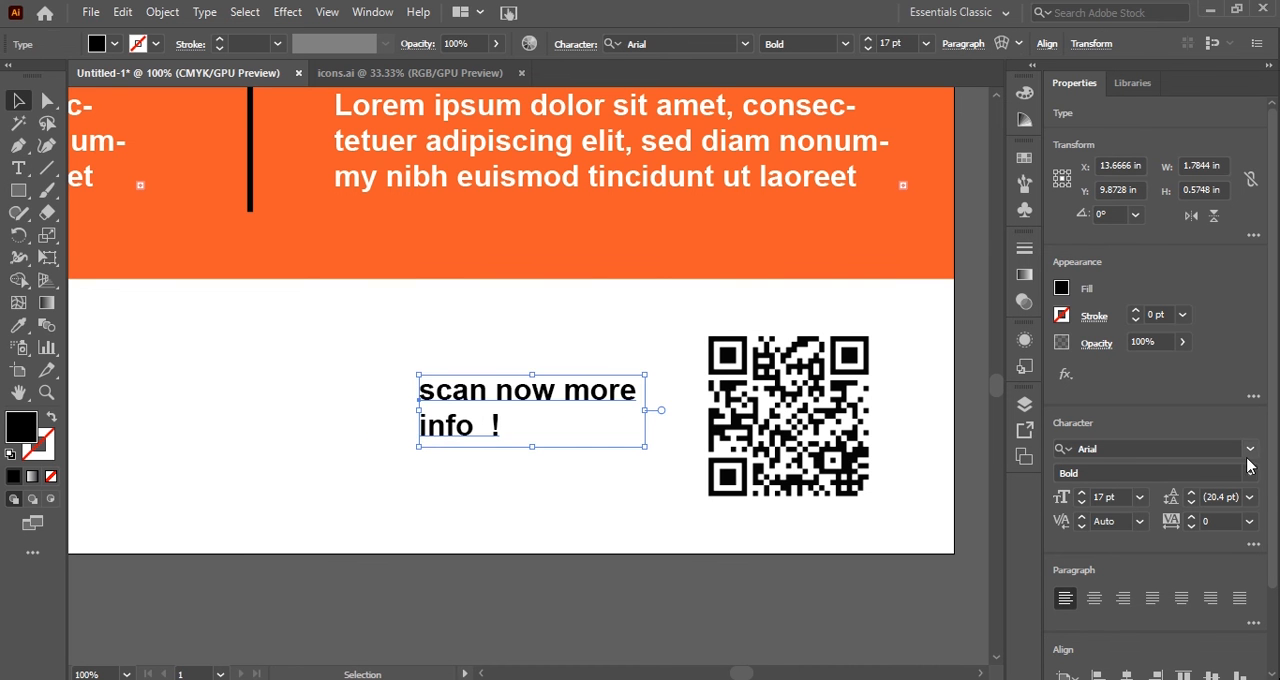
{"action": "left_click", "coordinate": [1250, 448]}
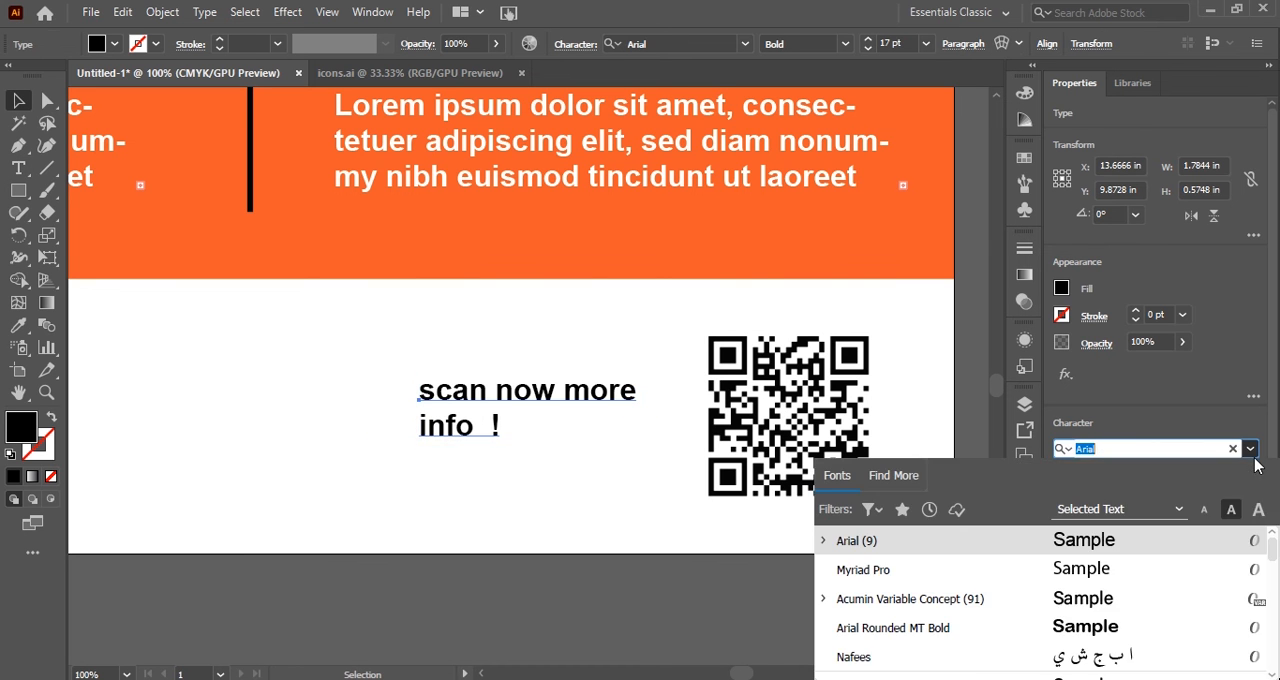
{"action": "left_click", "coordinate": [1090, 570]}
{"action": "left_click_drag", "start_coordinate": [530, 402], "coordinate": [580, 407]}
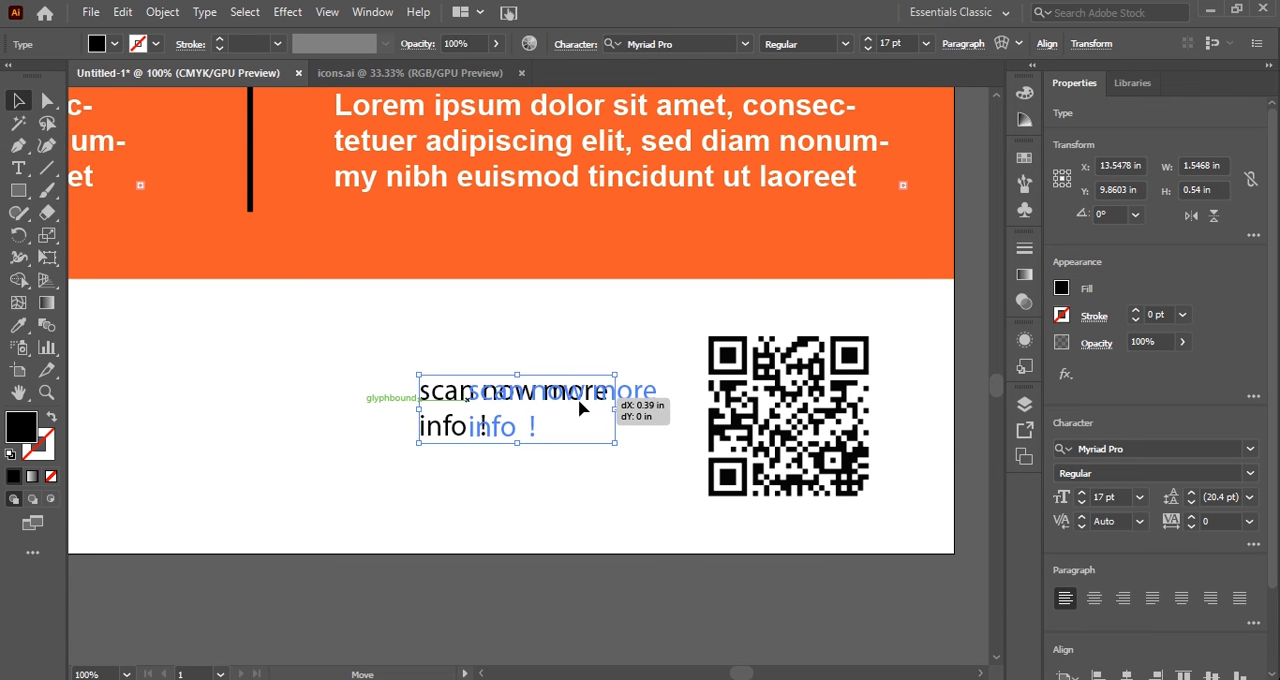
{"action": "left_click_drag", "start_coordinate": [580, 402], "coordinate": [580, 402]}
Add a placeholder text frame about 2.89 by 0.70 in under the first column in the white strip, with an opening quotation mark before its text.
{"action": "scroll", "coordinate": [324, 480], "scroll_direction": "left", "scroll_amount": 7}
{"action": "scroll", "coordinate": [189, 388], "scroll_direction": "left", "scroll_amount": 2}
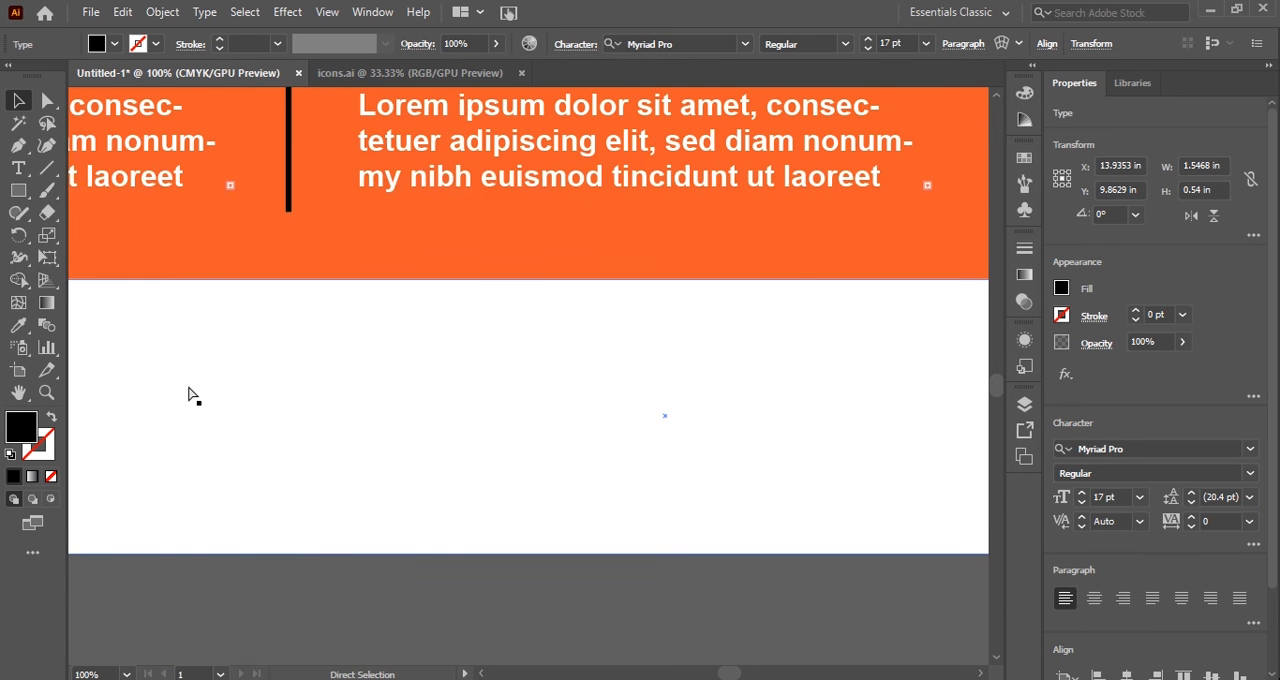
{"action": "scroll", "coordinate": [190, 395], "scroll_direction": "left", "scroll_amount": 10}
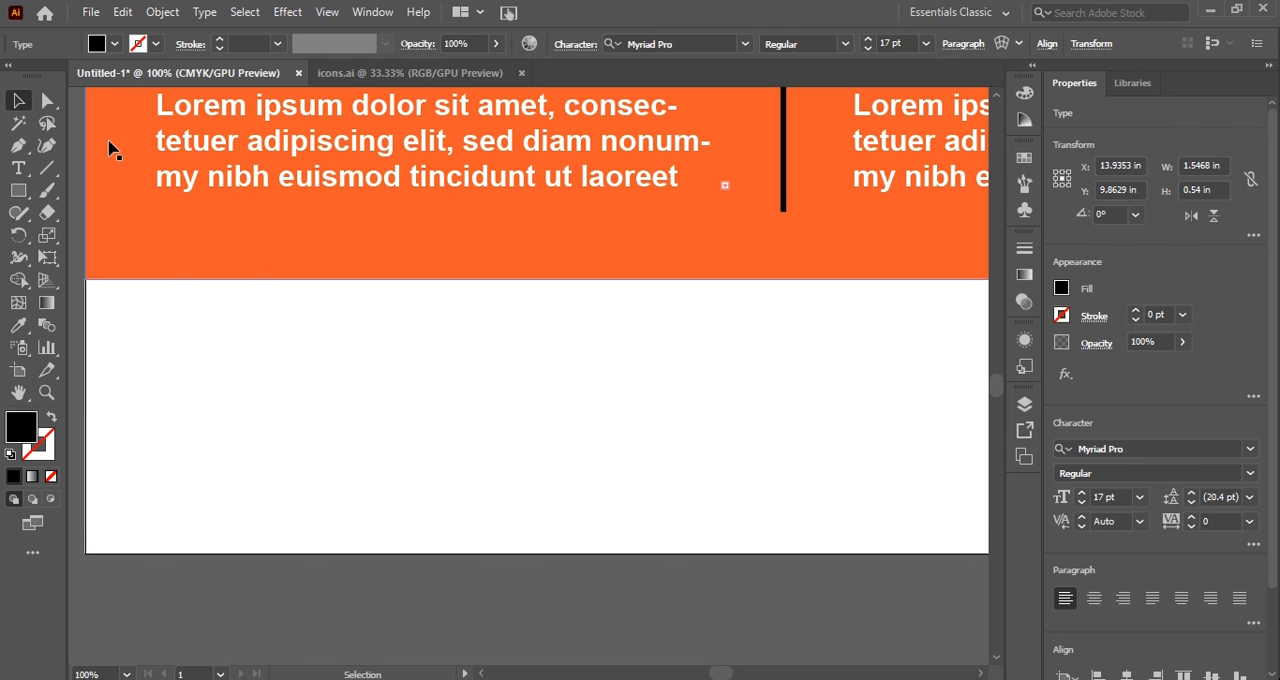
{"action": "key", "text": "t"}
{"action": "left_click_drag", "start_coordinate": [155, 339], "coordinate": [521, 428]}
{"action": "left_click", "coordinate": [159, 356]}
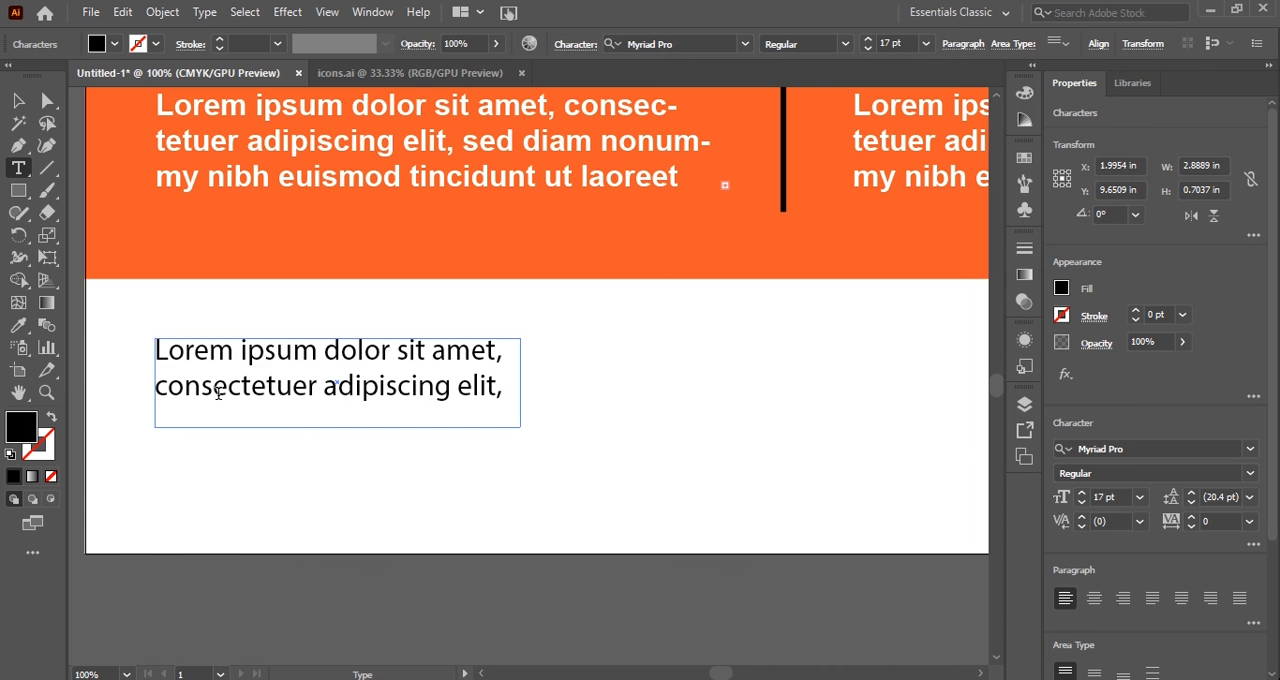
{"action": "type", "text": "\""}
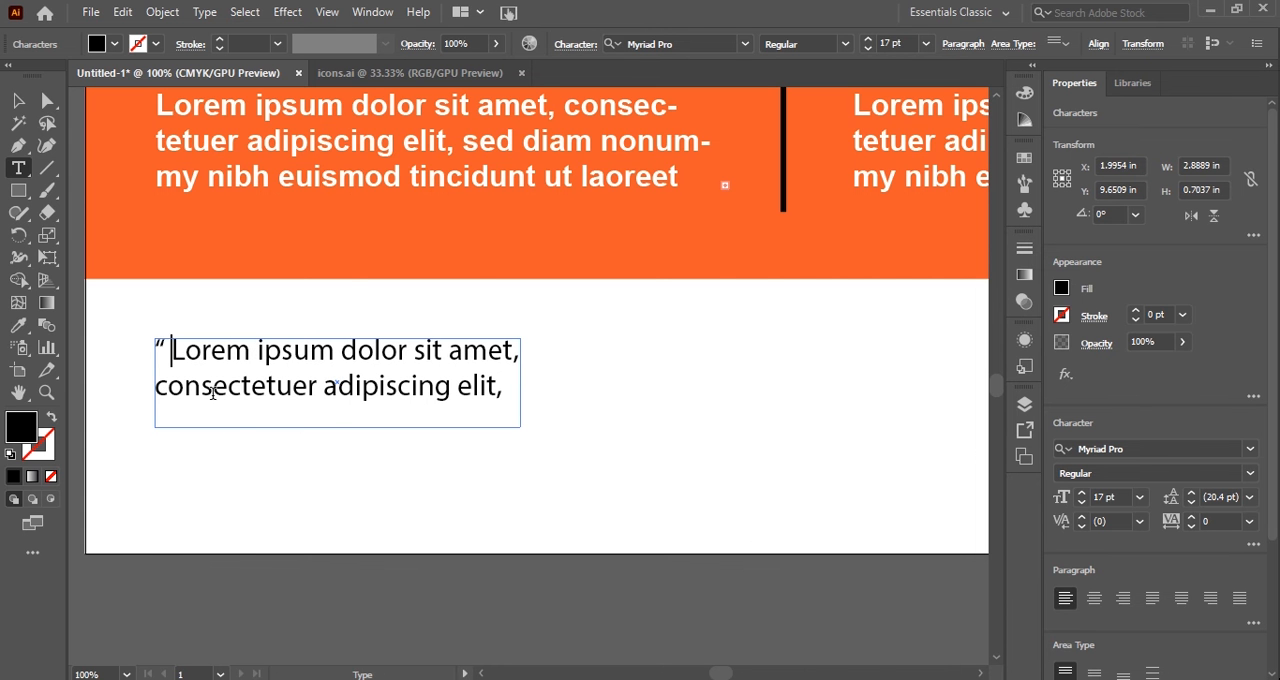
{"action": "key", "text": "Escape"}
{"action": "left_click_drag", "start_coordinate": [389, 365], "coordinate": [389, 388]}
{"action": "left_click", "coordinate": [425, 325]}
Bring the round colored person, globe, WhatsApp and Facebook icons from icons.ai into the layout.
{"action": "left_click", "coordinate": [490, 77]}
{"action": "key", "text": "ctrl+Tab"}
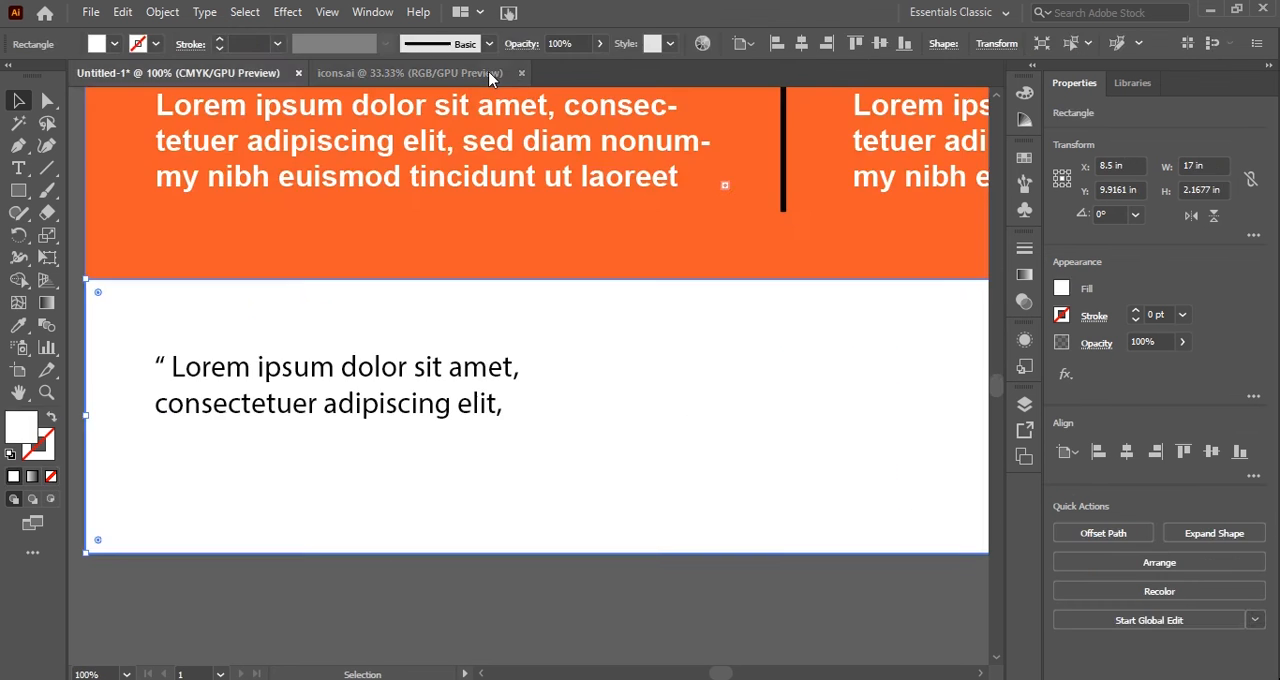
{"action": "left_click", "coordinate": [490, 77]}
{"action": "left_click", "coordinate": [927, 362]}
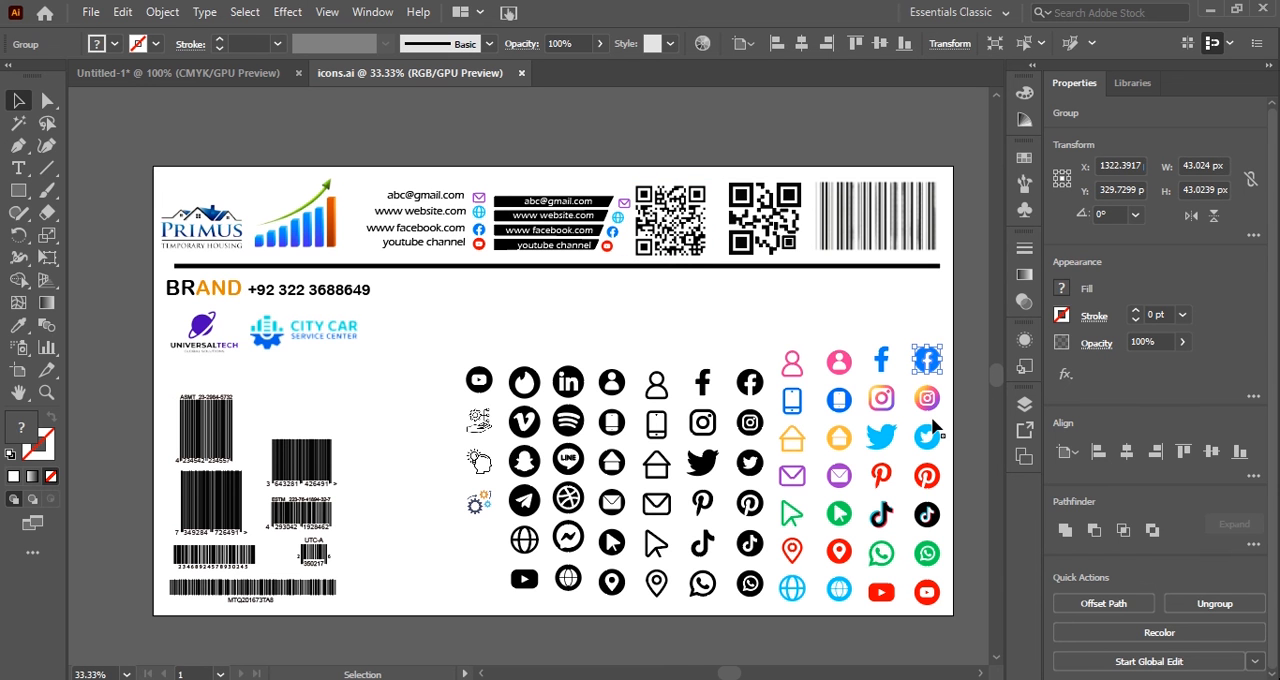
{"action": "left_click", "coordinate": [831, 591], "text": "shift"}
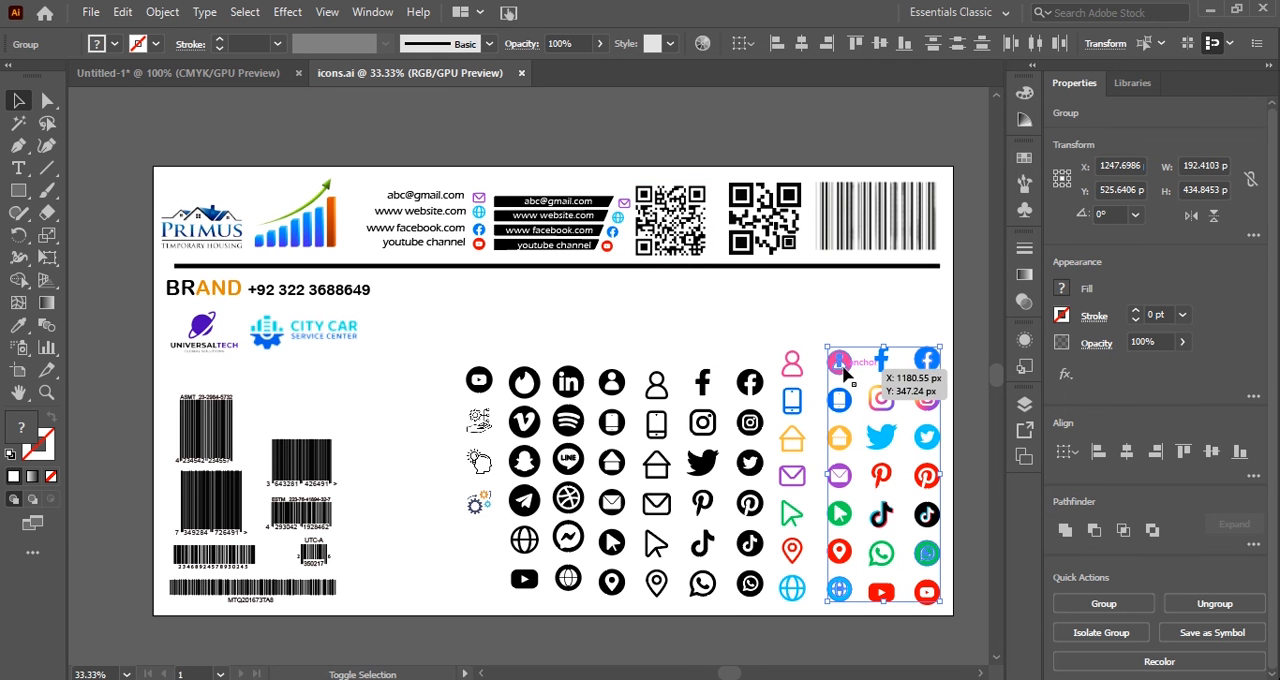
{"action": "left_click_drag", "start_coordinate": [843, 372], "coordinate": [521, 557]}
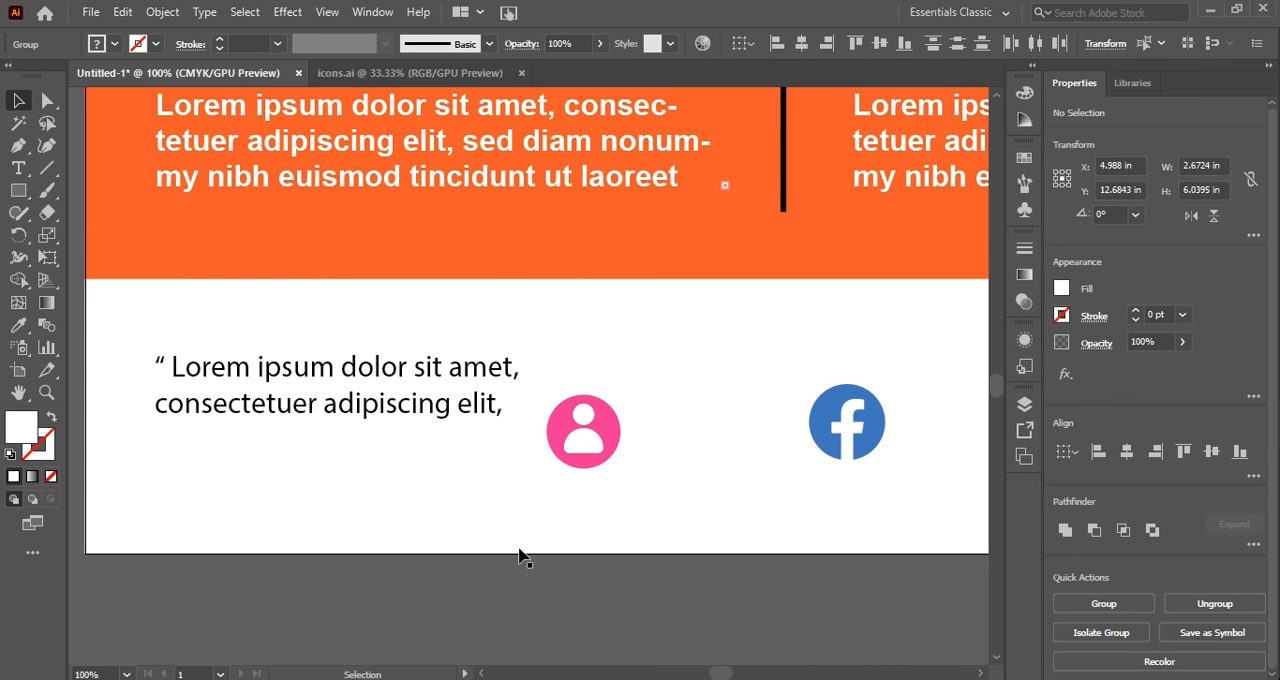
Place the person icon below the quoted placeholder text and the globe icon further along the white strip's lower edge.
{"action": "left_click_drag", "start_coordinate": [595, 435], "coordinate": [301, 512]}
{"action": "scroll", "coordinate": [630, 512], "scroll_direction": "down", "scroll_amount": 1}
{"action": "scroll", "coordinate": [630, 520], "scroll_direction": "down", "scroll_amount": 10}
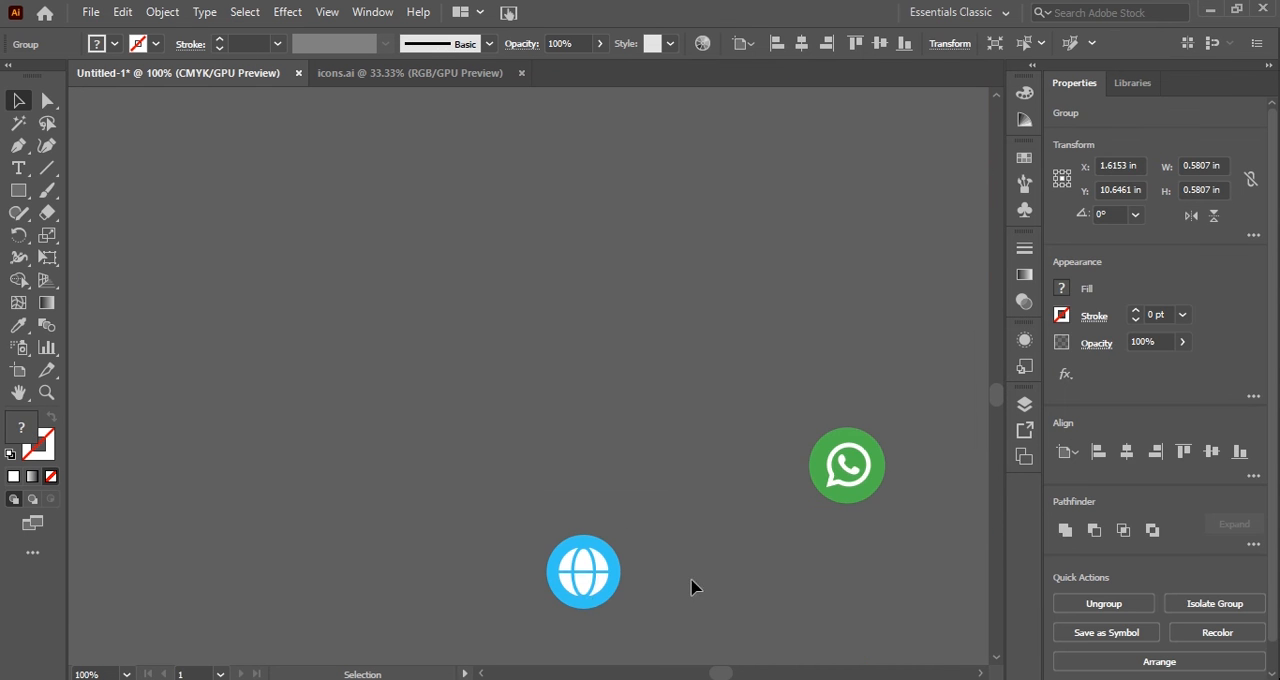
{"action": "left_click_drag", "start_coordinate": [579, 583], "coordinate": [640, 165]}
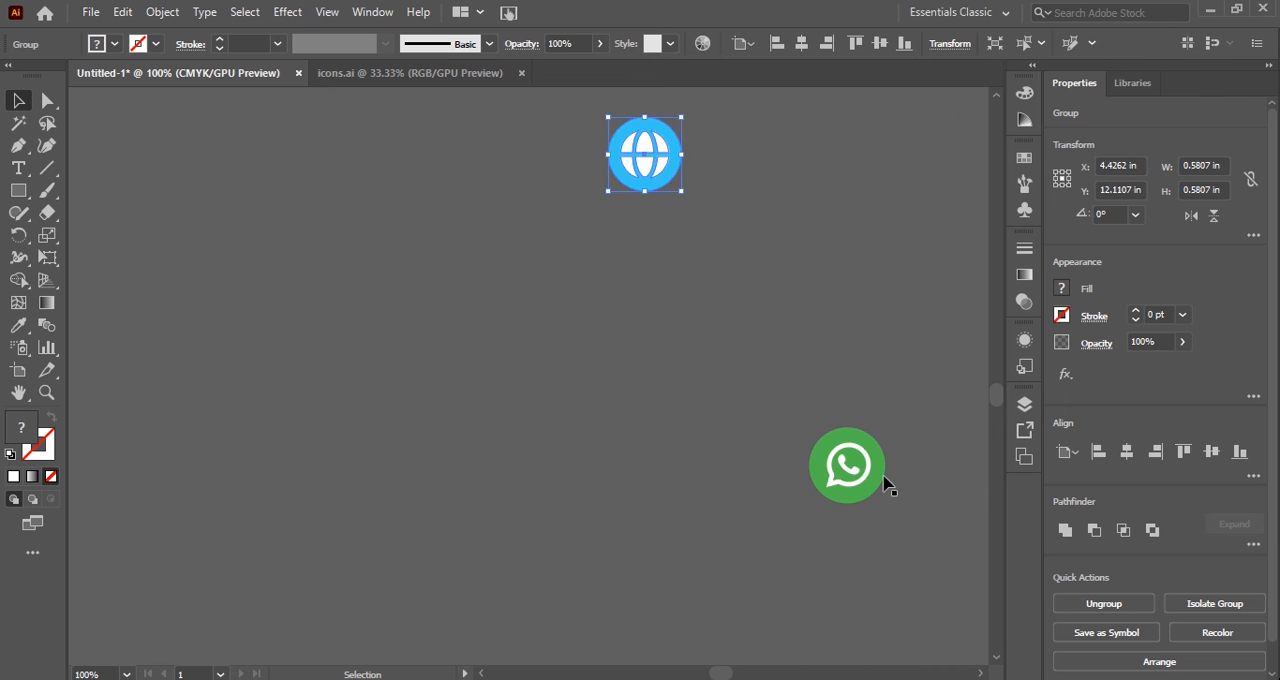
{"action": "left_click_drag", "start_coordinate": [855, 463], "coordinate": [810, 115]}
{"action": "scroll", "coordinate": [783, 197], "scroll_direction": "up", "scroll_amount": 3}
{"action": "scroll", "coordinate": [691, 357], "scroll_direction": "up", "scroll_amount": 4}
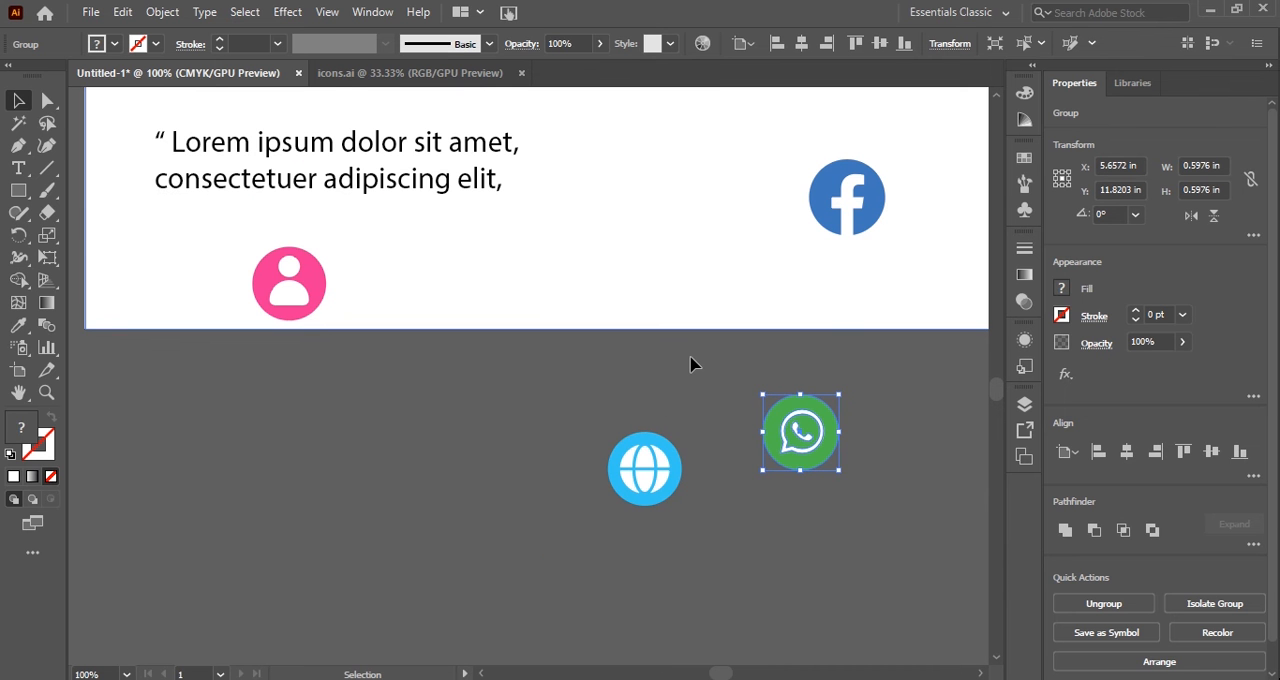
{"action": "left_click_drag", "start_coordinate": [663, 475], "coordinate": [706, 283]}
Continue the icon row along the white strip's lower edge with the WhatsApp icon at about X 8.00 in, followed by the Facebook icon.
{"action": "left_click", "coordinate": [811, 422]}
{"action": "scroll", "coordinate": [864, 364], "scroll_direction": "up", "scroll_amount": 1}
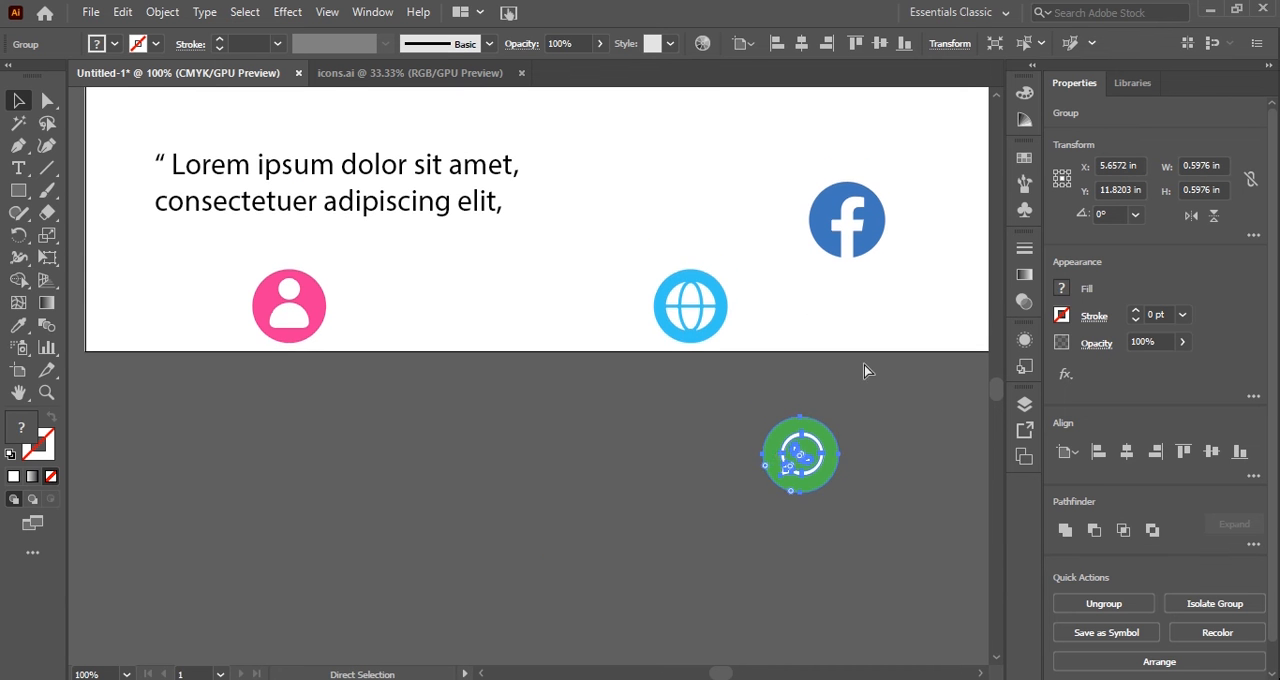
{"action": "scroll", "coordinate": [830, 378], "scroll_direction": "right", "scroll_amount": 5}
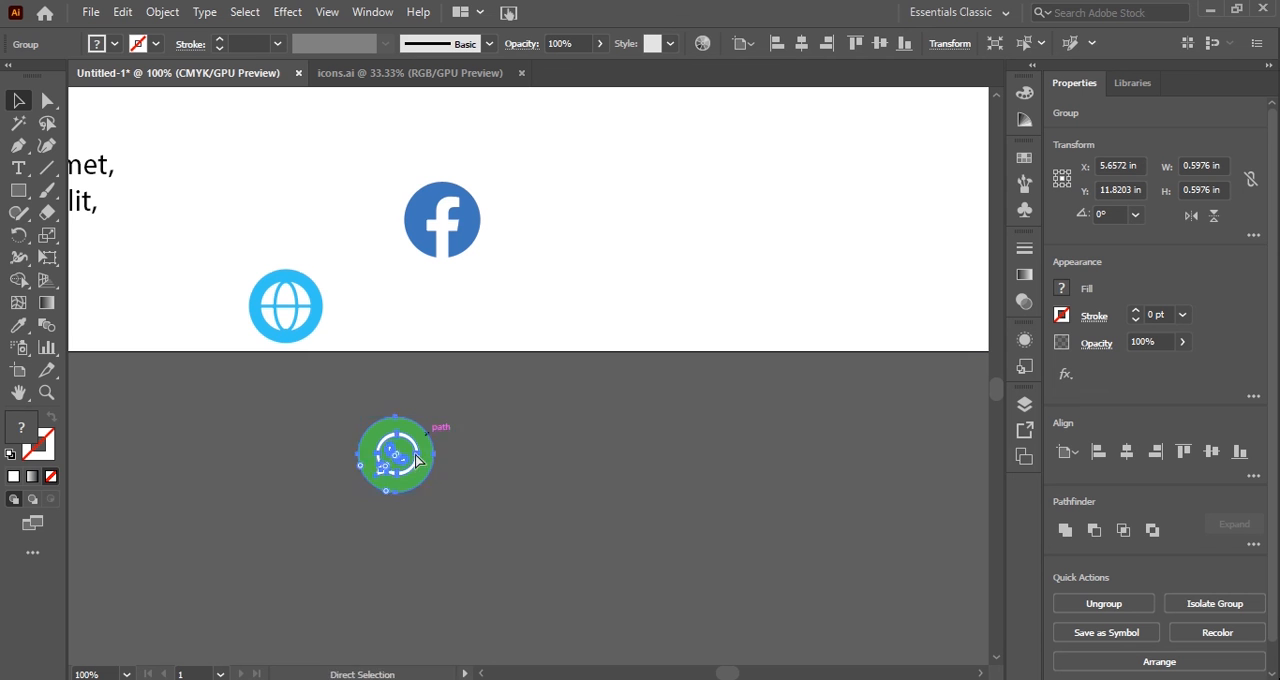
{"action": "left_click_drag", "start_coordinate": [418, 460], "coordinate": [714, 314]}
{"action": "scroll", "coordinate": [705, 316], "scroll_direction": "right", "scroll_amount": 2}
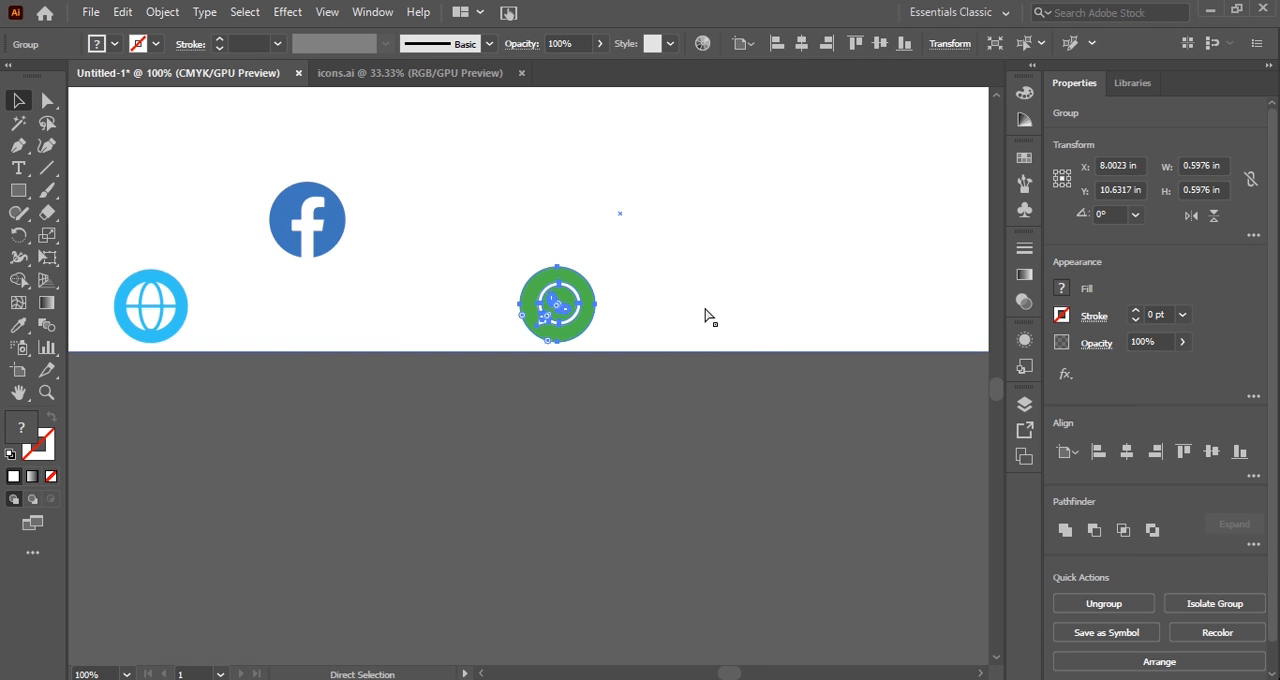
{"action": "scroll", "coordinate": [705, 316], "scroll_direction": "right", "scroll_amount": 2}
{"action": "left_click_drag", "start_coordinate": [173, 220], "coordinate": [866, 297]}
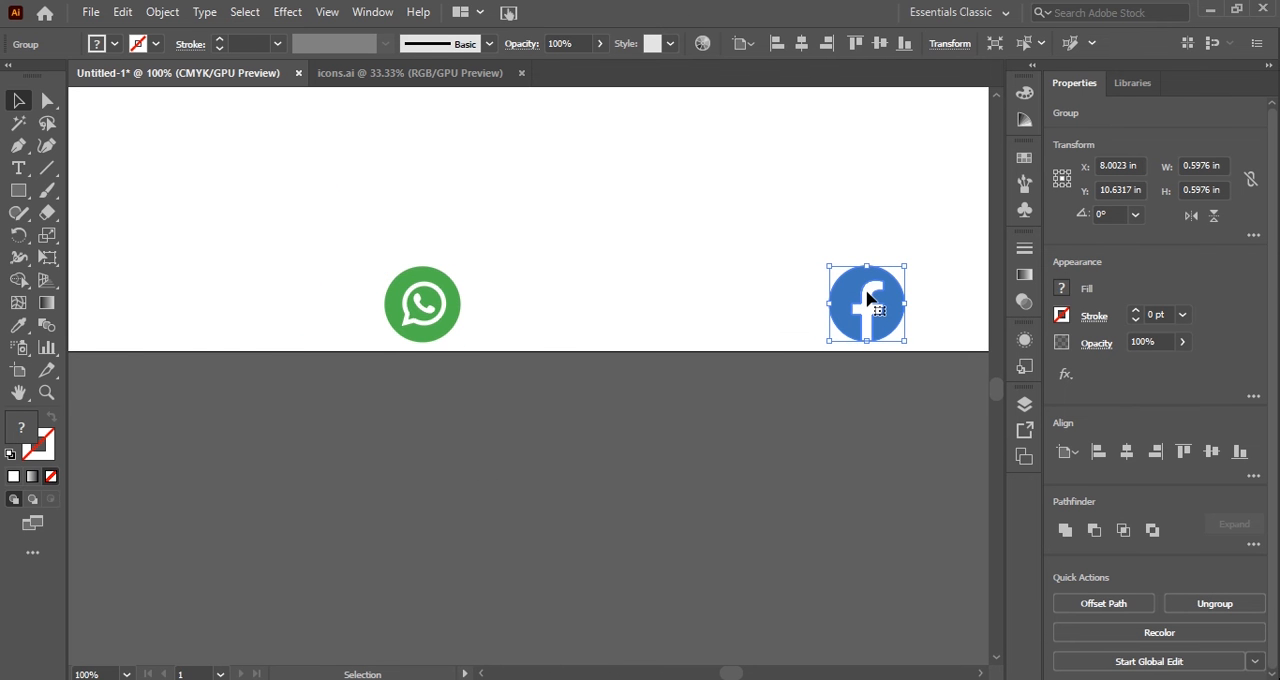
Align the four contact icons on a common vertical center.
{"action": "key", "text": "ctrl+minus"}
{"action": "left_click", "coordinate": [411, 299], "text": "shift"}
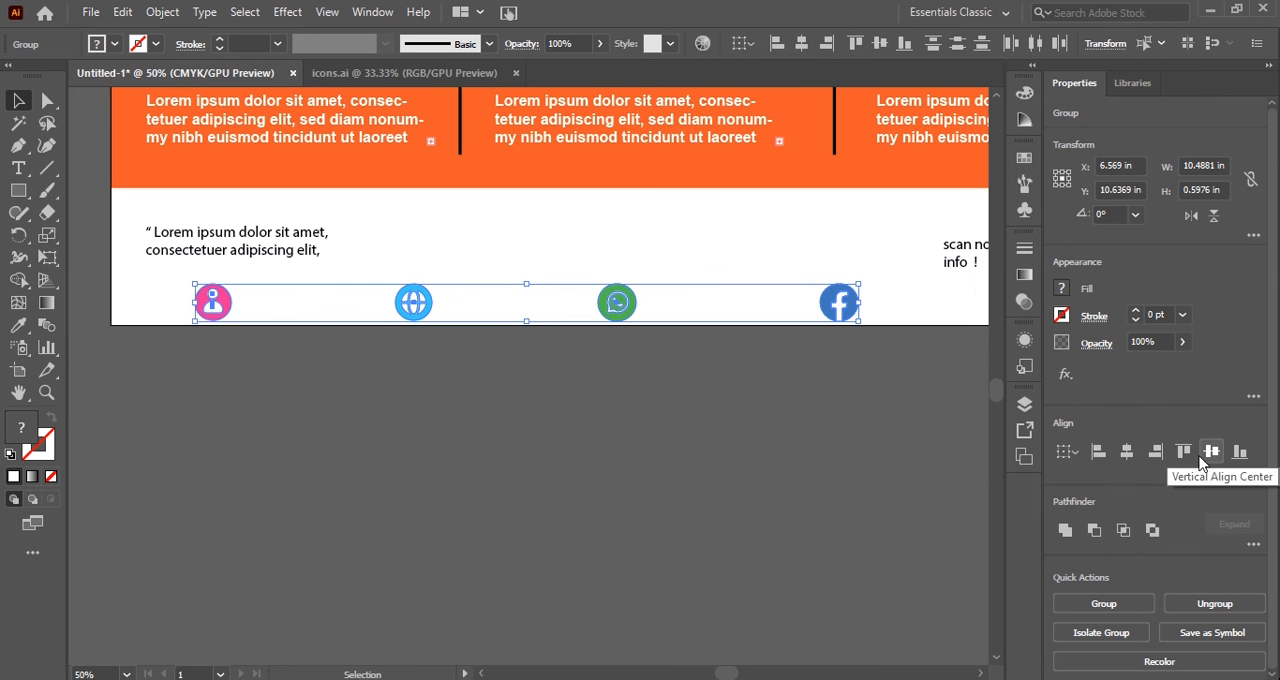
{"action": "left_click", "coordinate": [1211, 451]}
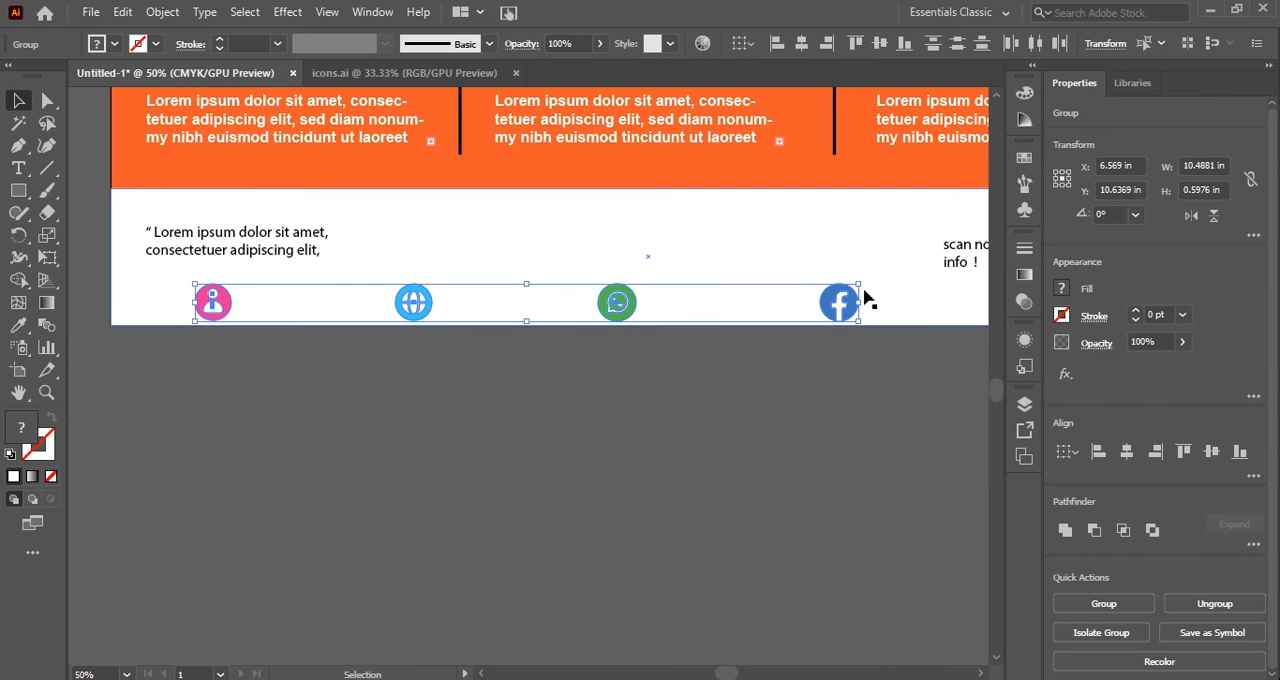
Scale the icon row down to about 5.81 in wide and position it at about X 7.84 in near the strip's lower edge.
{"action": "left_click_drag", "start_coordinate": [858, 287], "coordinate": [826, 291]}
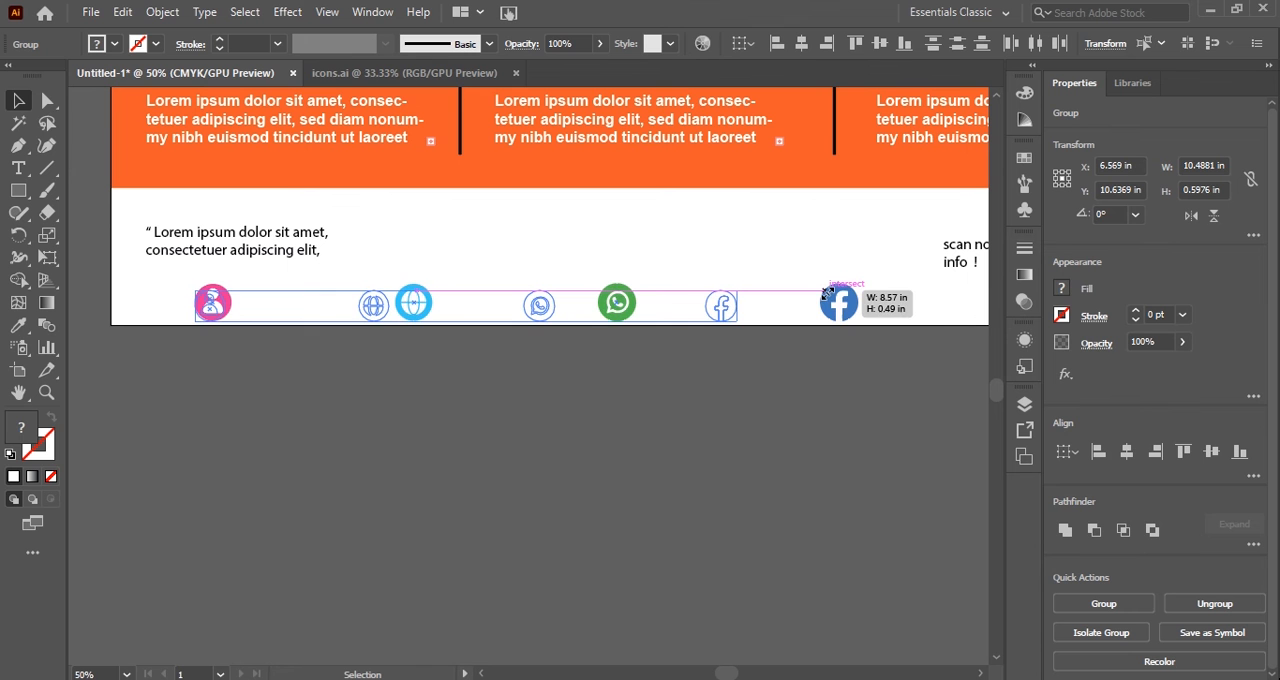
{"action": "left_click_drag", "start_coordinate": [827, 293], "coordinate": [821, 294]}
{"action": "left_click_drag", "start_coordinate": [516, 307], "coordinate": [678, 307]}
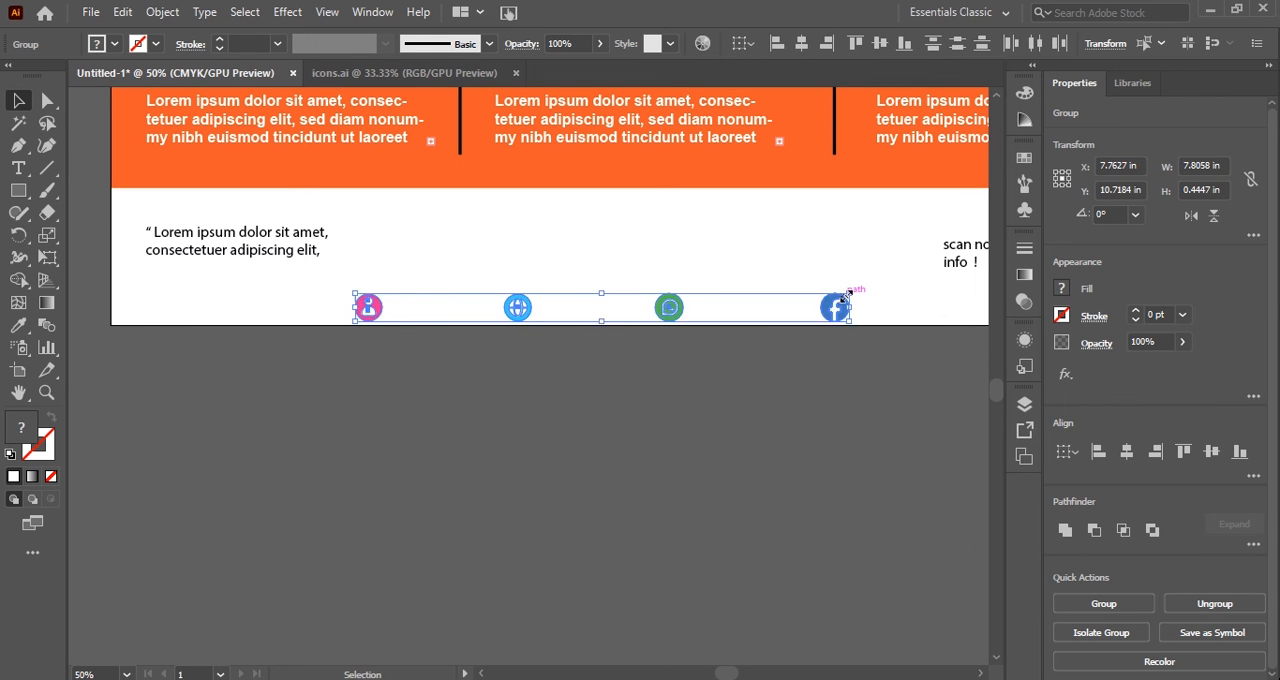
{"action": "left_click_drag", "start_coordinate": [846, 298], "coordinate": [824, 305]}
{"action": "left_click_drag", "start_coordinate": [592, 317], "coordinate": [664, 316]}
{"action": "left_click", "coordinate": [575, 398]}
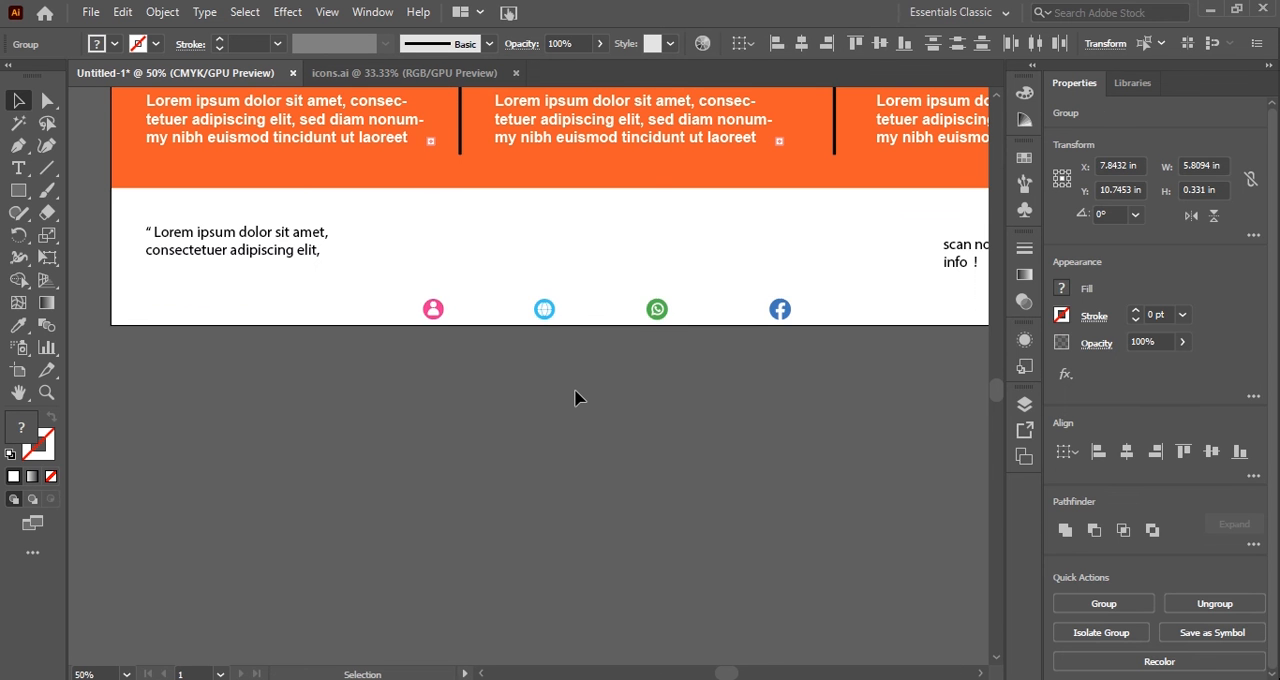
Add a phone number as 17 pt Myriad Pro text beside the person icon.
{"action": "scroll", "coordinate": [575, 398], "scroll_direction": "up", "scroll_amount": 1}
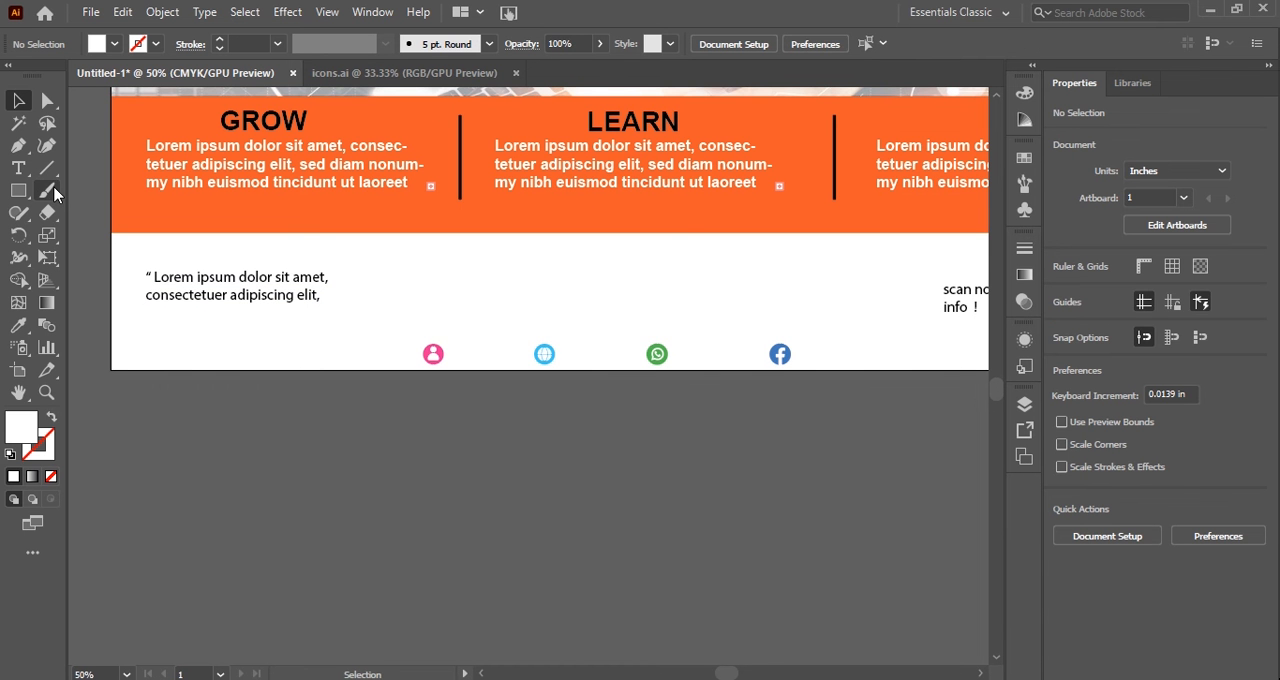
{"action": "key", "text": "t"}
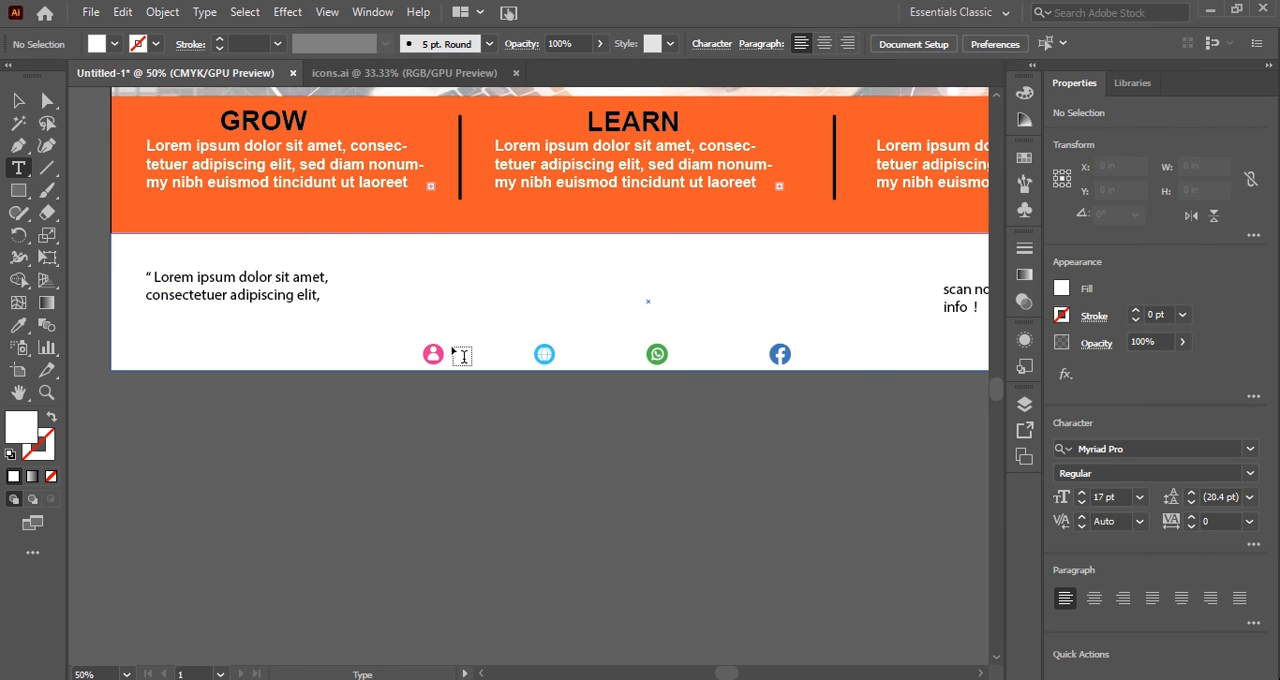
{"action": "left_click", "coordinate": [462, 356]}
{"action": "key", "text": "BackSpace"}
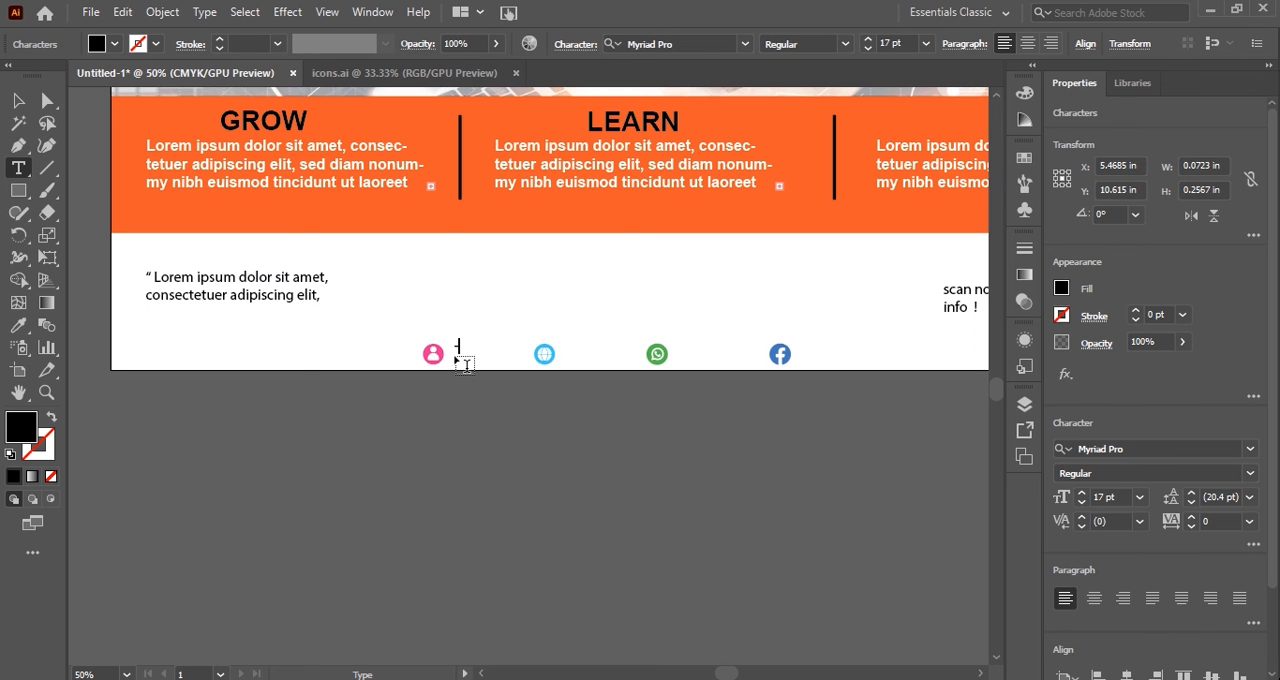
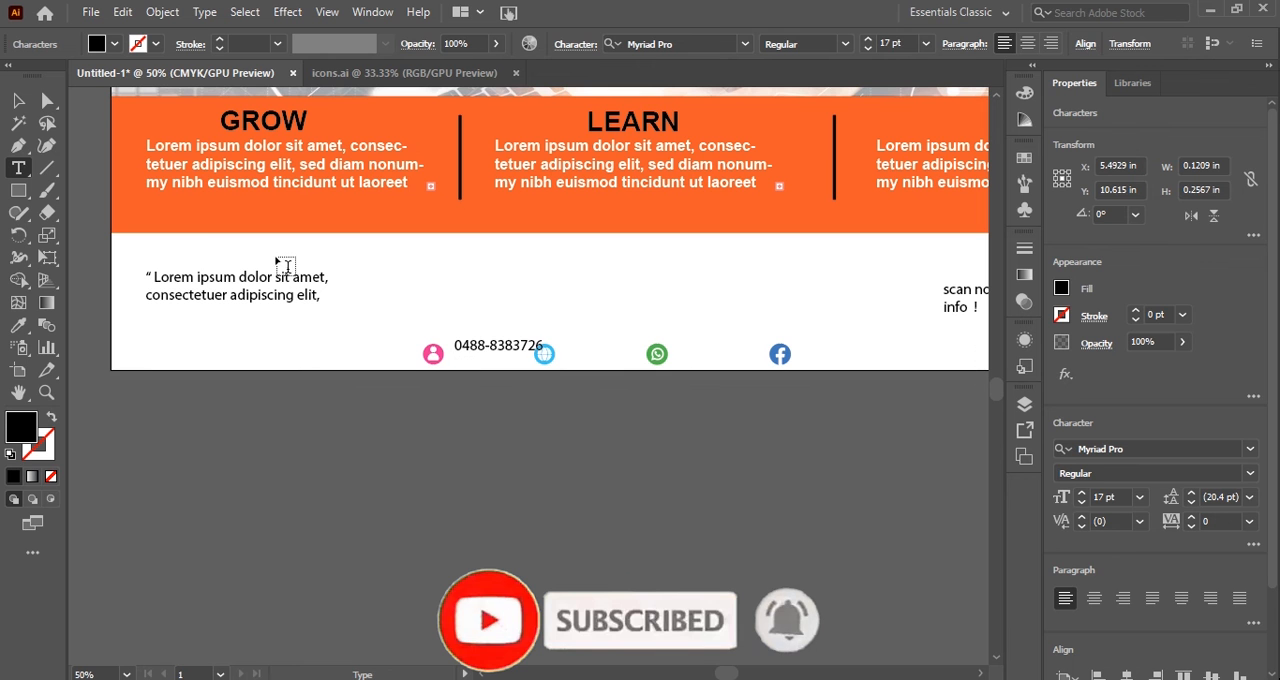
Shift the person icon and its phone number left, level with each other, and move the globe icon close to the number's end.
{"action": "left_click", "coordinate": [20, 99]}
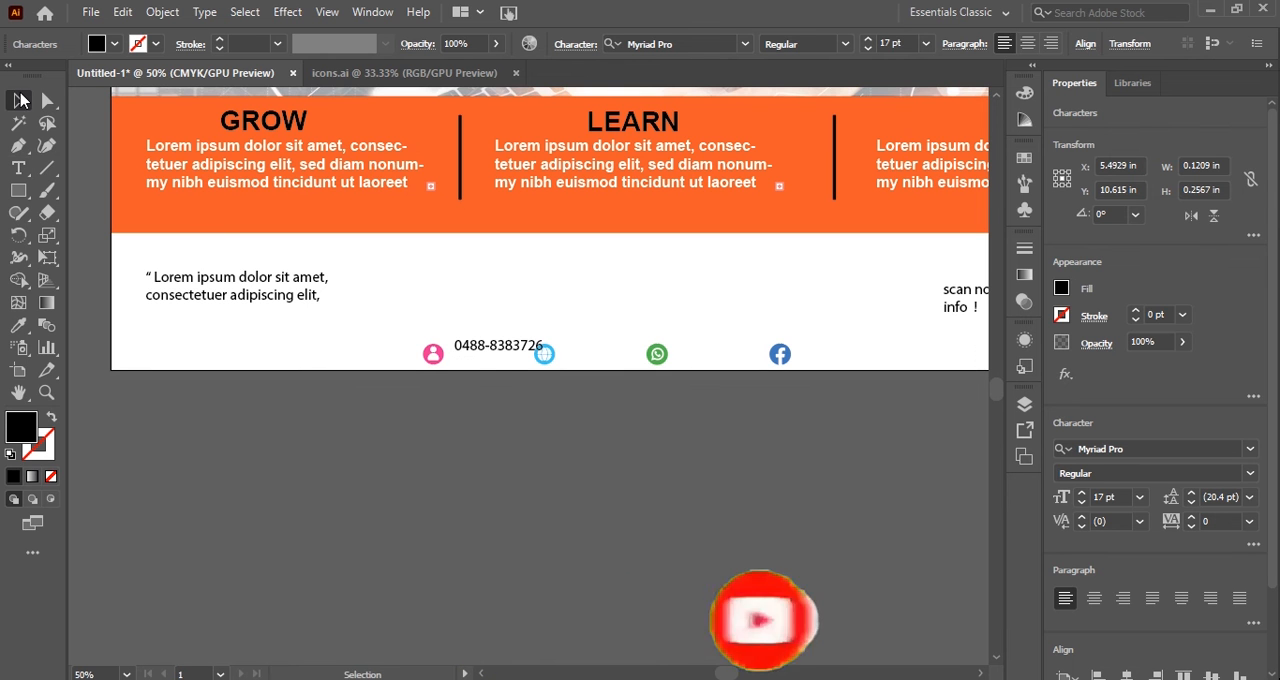
{"action": "left_click_drag", "start_coordinate": [437, 359], "coordinate": [392, 366]}
{"action": "left_click_drag", "start_coordinate": [500, 358], "coordinate": [457, 362]}
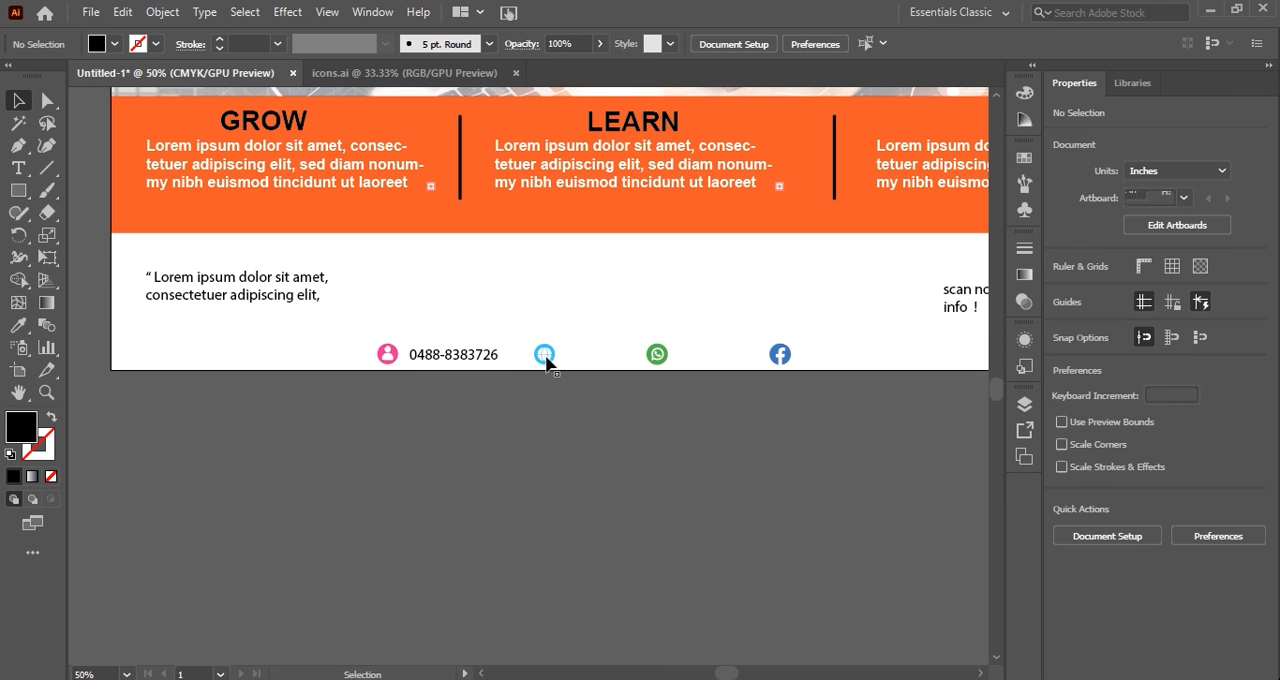
{"action": "left_click_drag", "start_coordinate": [549, 360], "coordinate": [527, 363]}
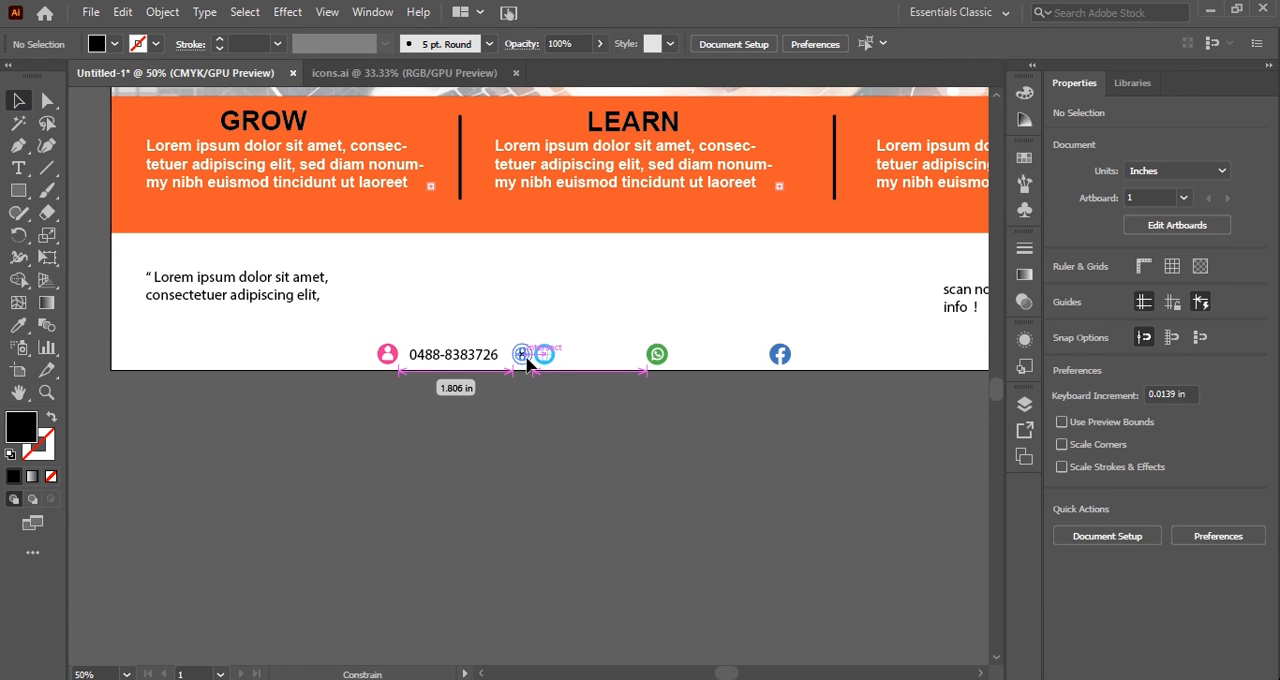
{"action": "left_click_drag", "start_coordinate": [527, 363], "coordinate": [527, 363]}
Place a copy of the phone number beside the WhatsApp icon, with the Facebook icon shifted right to follow it.
{"action": "left_click_drag", "start_coordinate": [472, 362], "coordinate": [806, 366], "text": "alt"}
{"action": "left_click", "coordinate": [791, 374]}
{"action": "left_click", "coordinate": [638, 339]}
{"action": "left_click", "coordinate": [697, 356]}
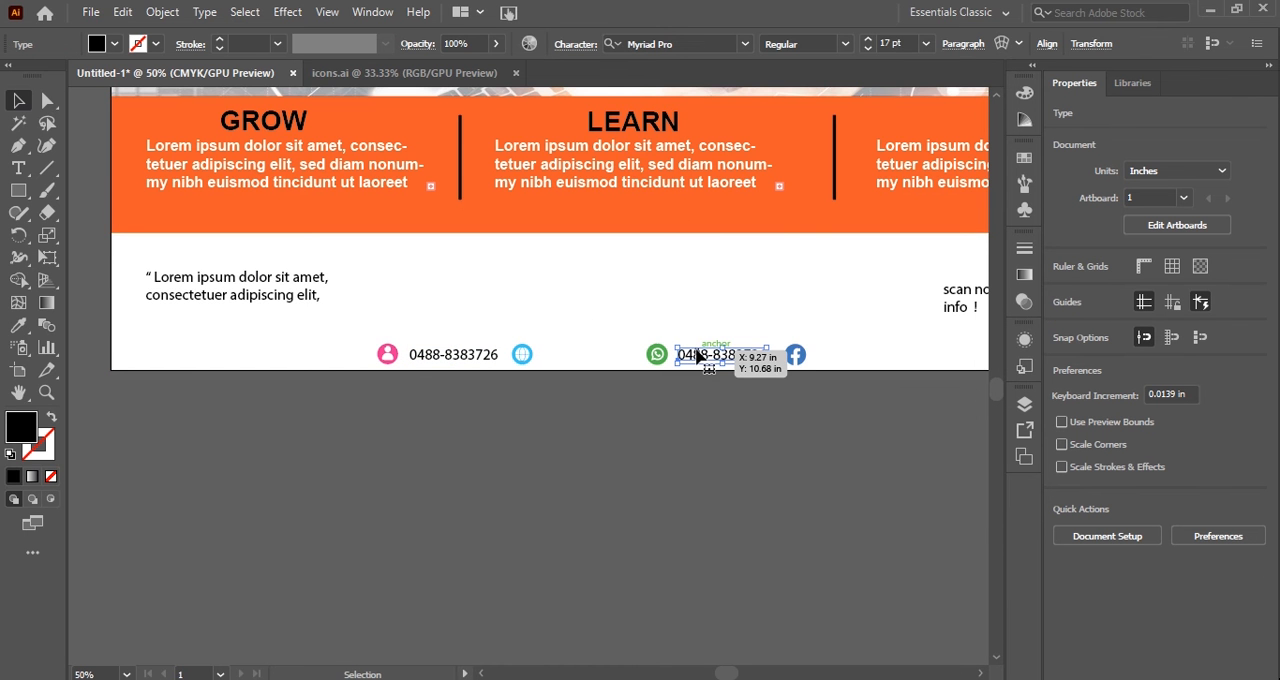
Copy the phone number text beside the globe icon and replace the copy's wording with "your website.com".
{"action": "left_click_drag", "start_coordinate": [697, 356], "coordinate": [585, 359]}
{"action": "double_click", "coordinate": [584, 354]}
{"action": "type", "text": "your"}
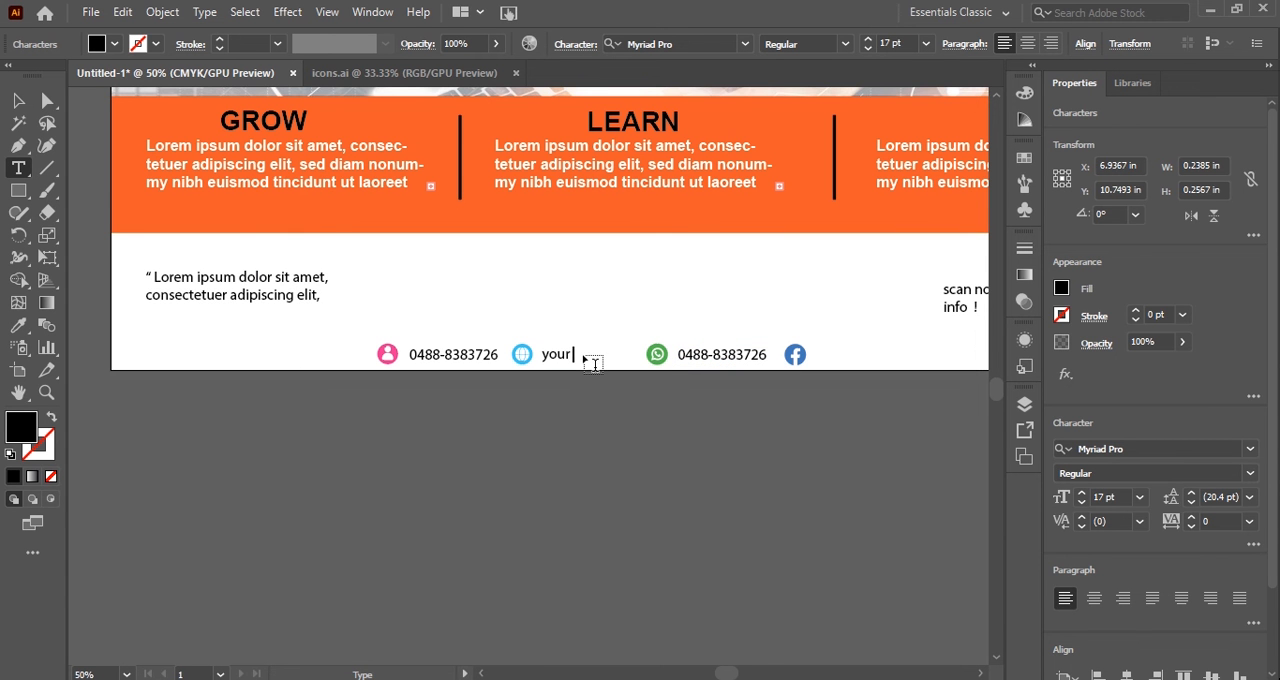
{"action": "type", "text": " website.com"}
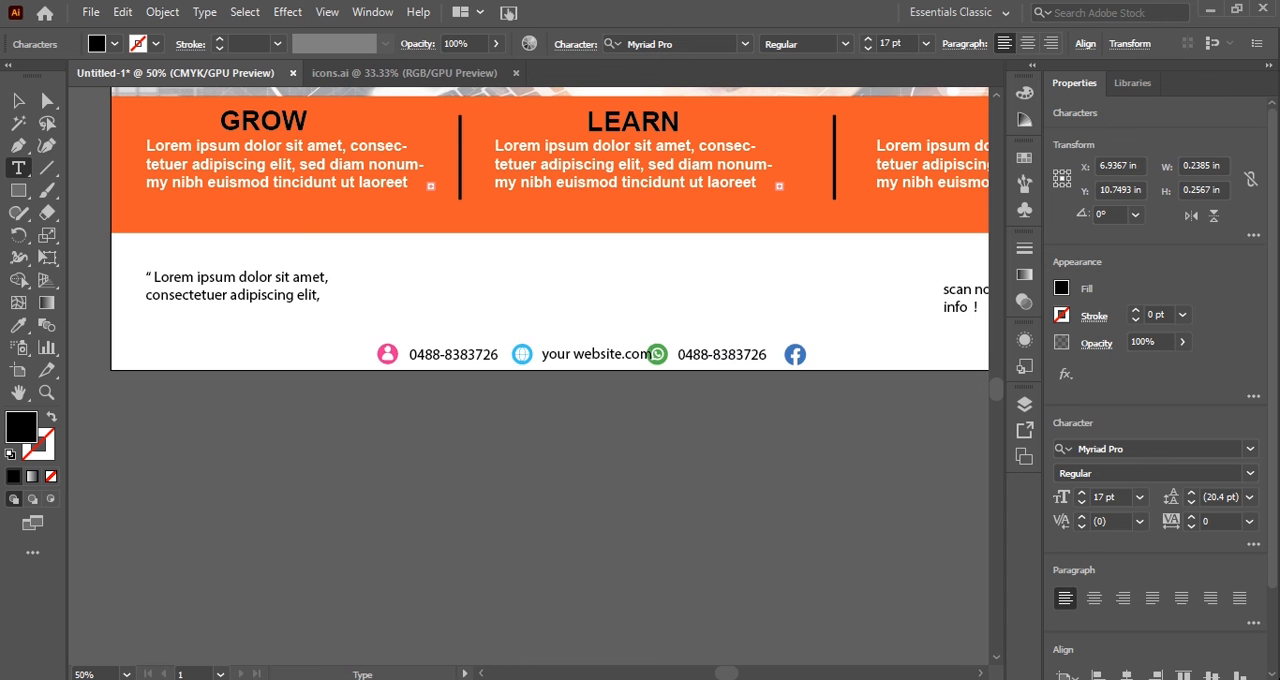
{"action": "key", "text": "Escape"}
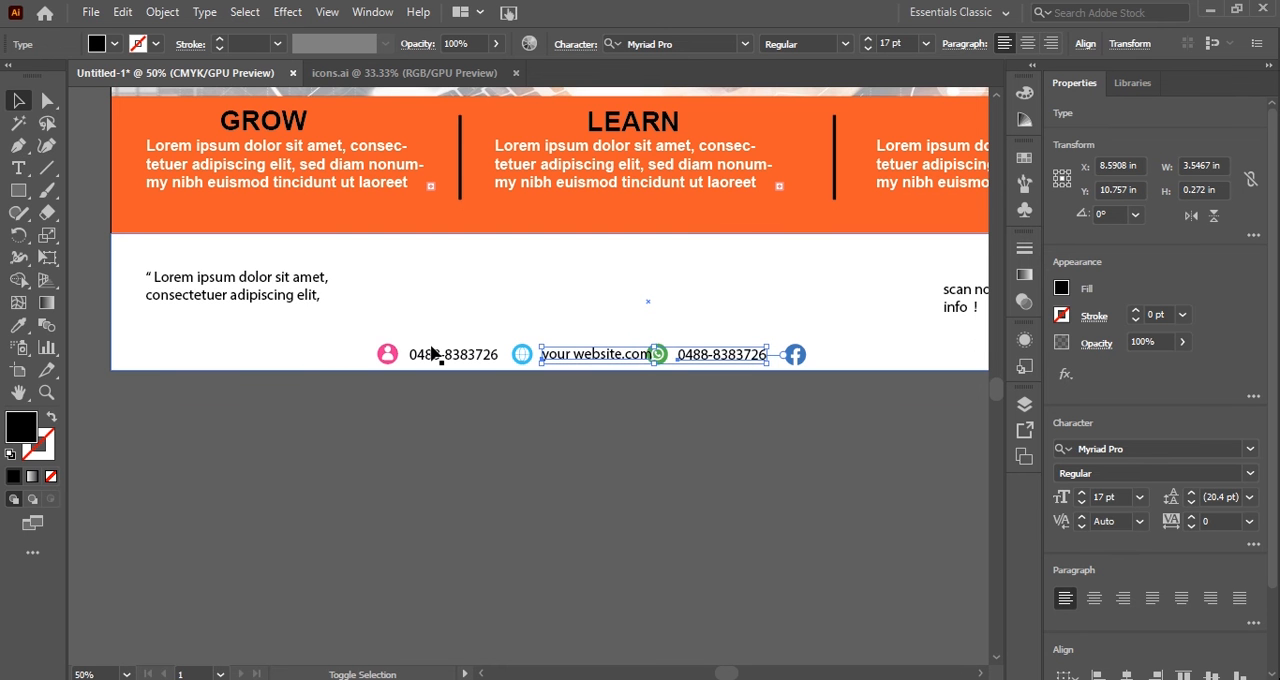
Move the website text beside the Facebook icon and change its wording to "your facebook.com".
{"action": "left_click", "coordinate": [530, 400]}
{"action": "left_click", "coordinate": [605, 357]}
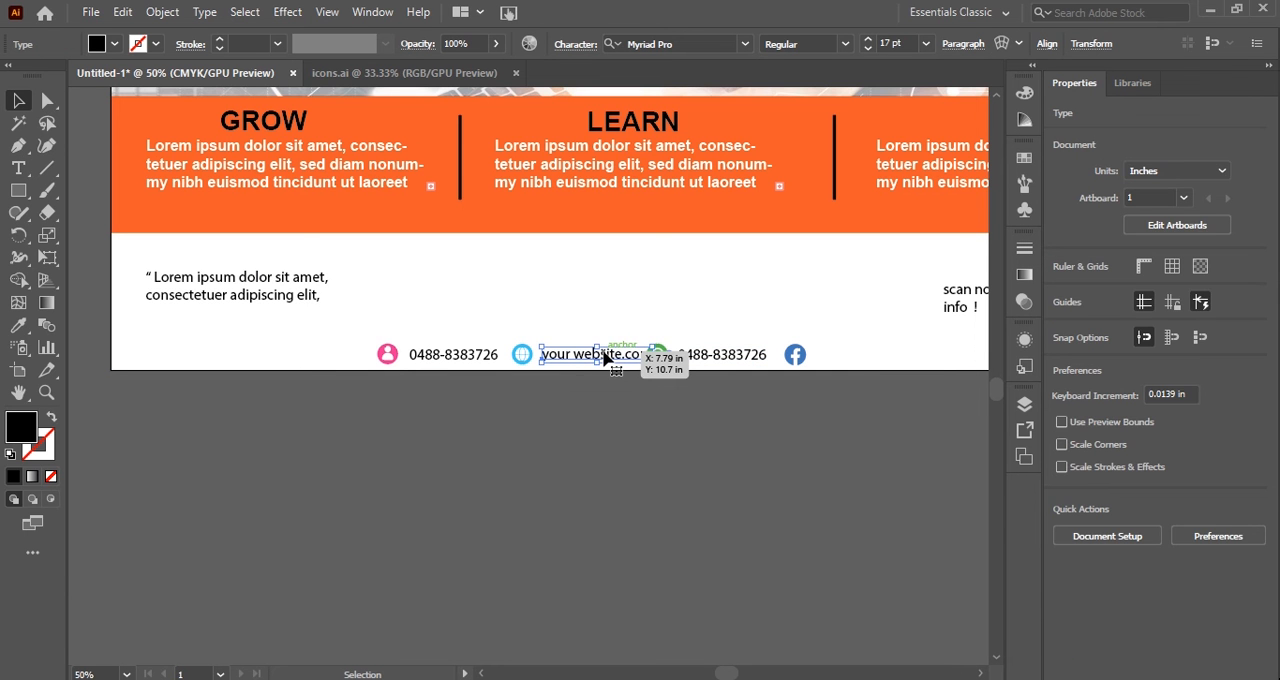
{"action": "left_click_drag", "start_coordinate": [605, 357], "coordinate": [880, 358]}
{"action": "double_click", "coordinate": [879, 356]}
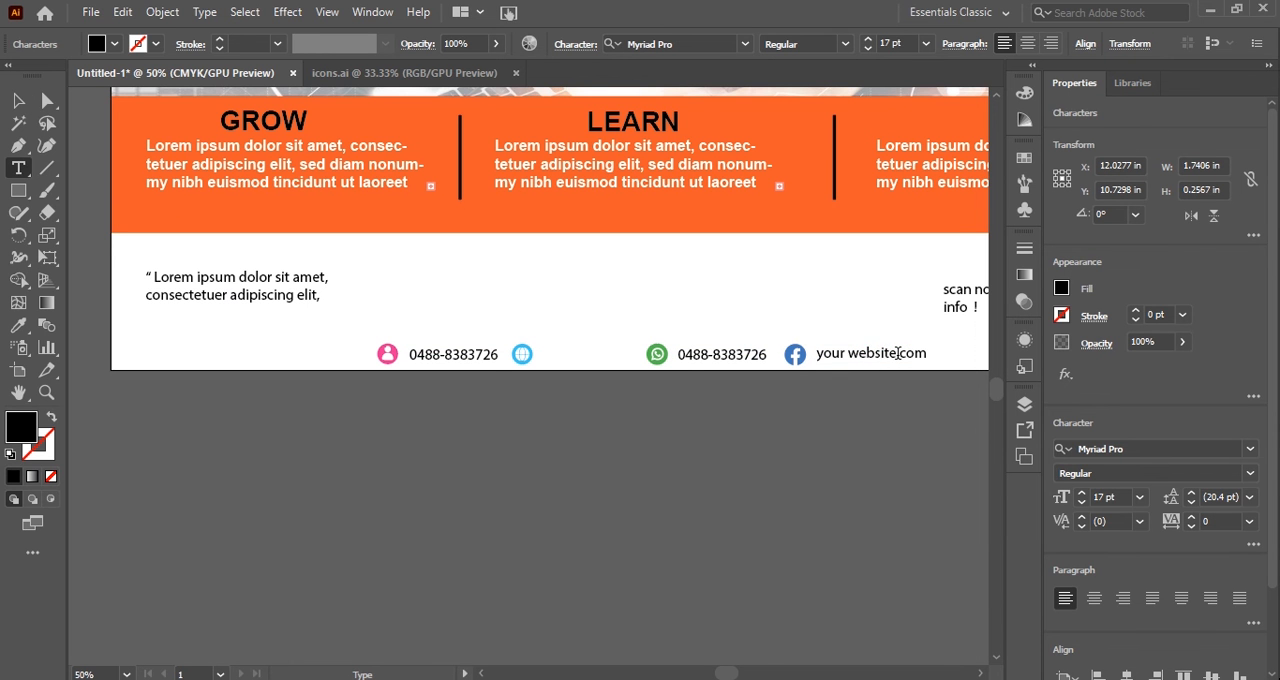
{"action": "left_click_drag", "start_coordinate": [897, 353], "coordinate": [849, 357]}
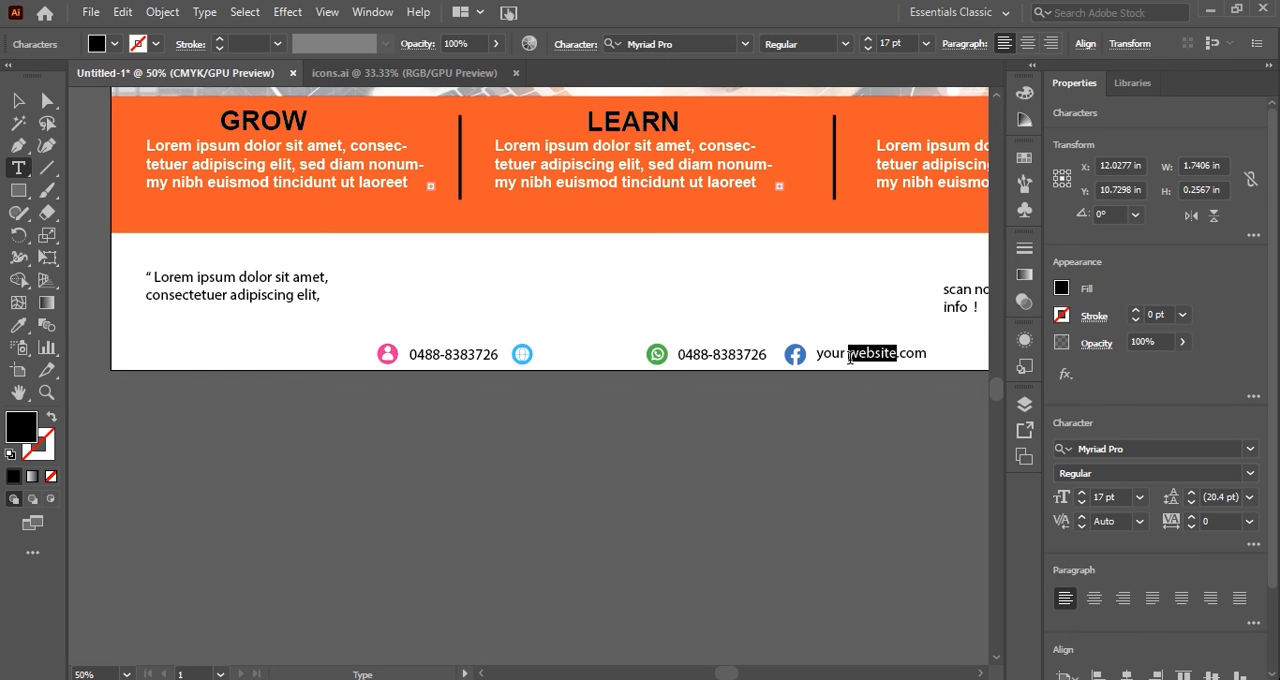
{"action": "type", "text": "facebook"}
{"action": "key", "text": "Escape"}
Copy the "your facebook.com" text beside the globe icon and shift the WhatsApp and Facebook icons with their texts right to make room.
{"action": "left_click", "coordinate": [857, 360]}
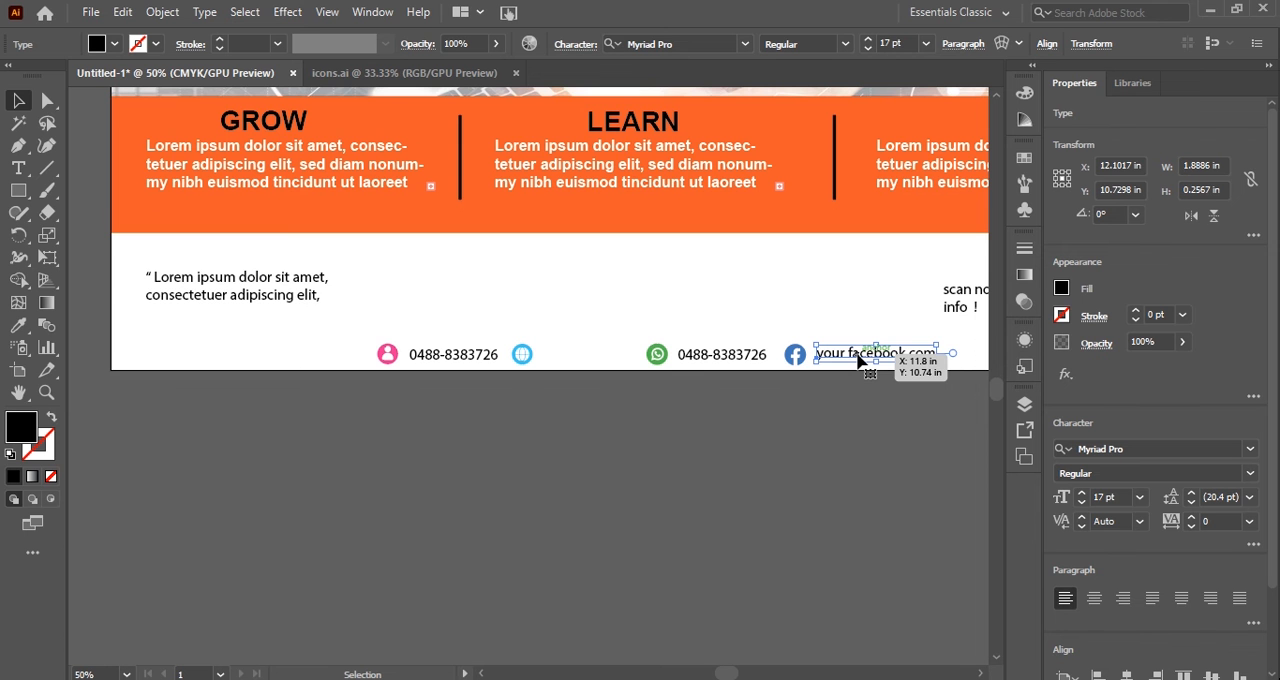
{"action": "left_click_drag", "start_coordinate": [857, 360], "coordinate": [578, 360]}
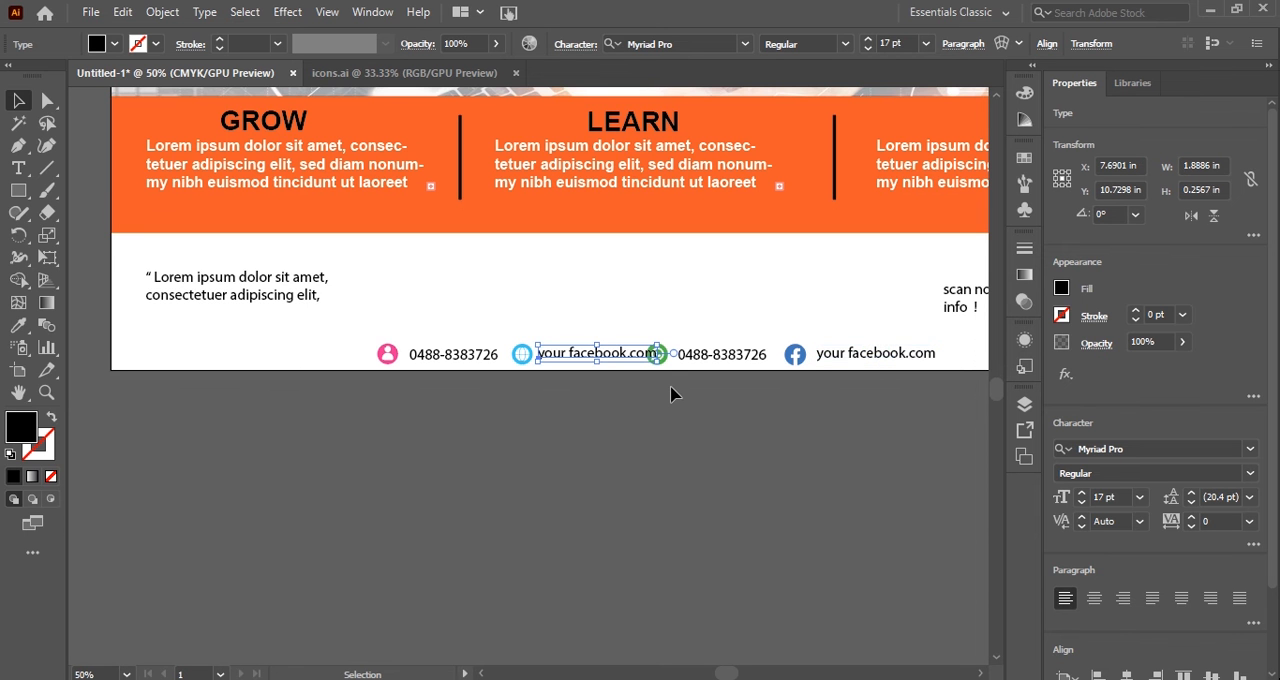
{"action": "left_click_drag", "start_coordinate": [770, 388], "coordinate": [838, 362]}
{"action": "left_click", "coordinate": [674, 358]}
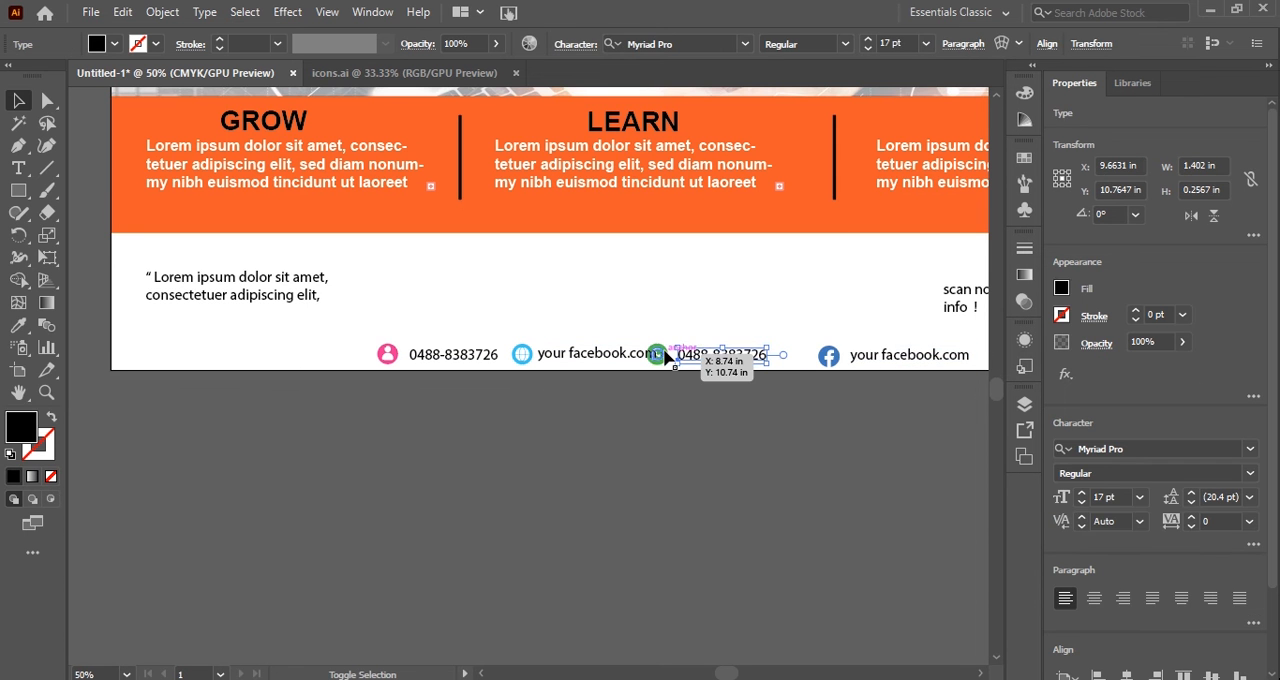
{"action": "left_click", "coordinate": [662, 356], "text": "shift"}
{"action": "left_click_drag", "start_coordinate": [677, 366], "coordinate": [703, 365]}
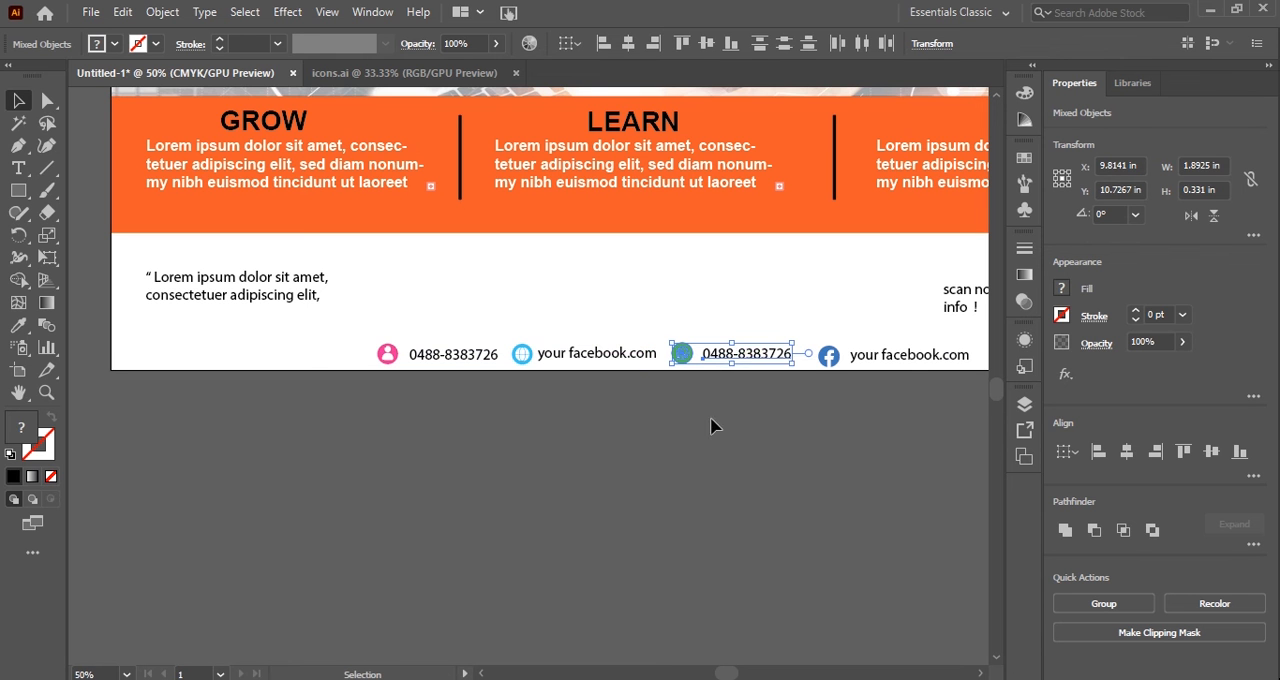
Align all four contact icons and their texts on their vertical centres and group them as one row.
{"action": "left_click", "coordinate": [826, 362], "text": "shift"}
{"action": "left_click", "coordinate": [876, 362], "text": "shift"}
{"action": "left_click", "coordinate": [531, 356], "text": "shift"}
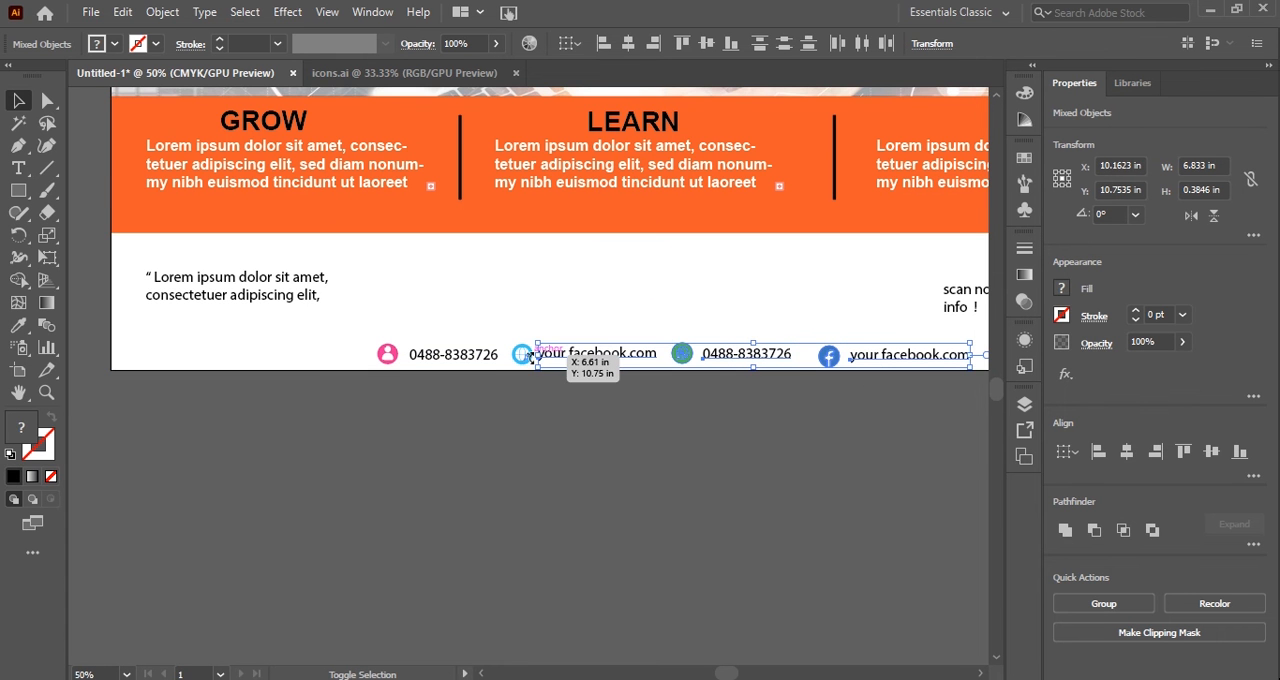
{"action": "left_click", "coordinate": [488, 356], "text": "shift"}
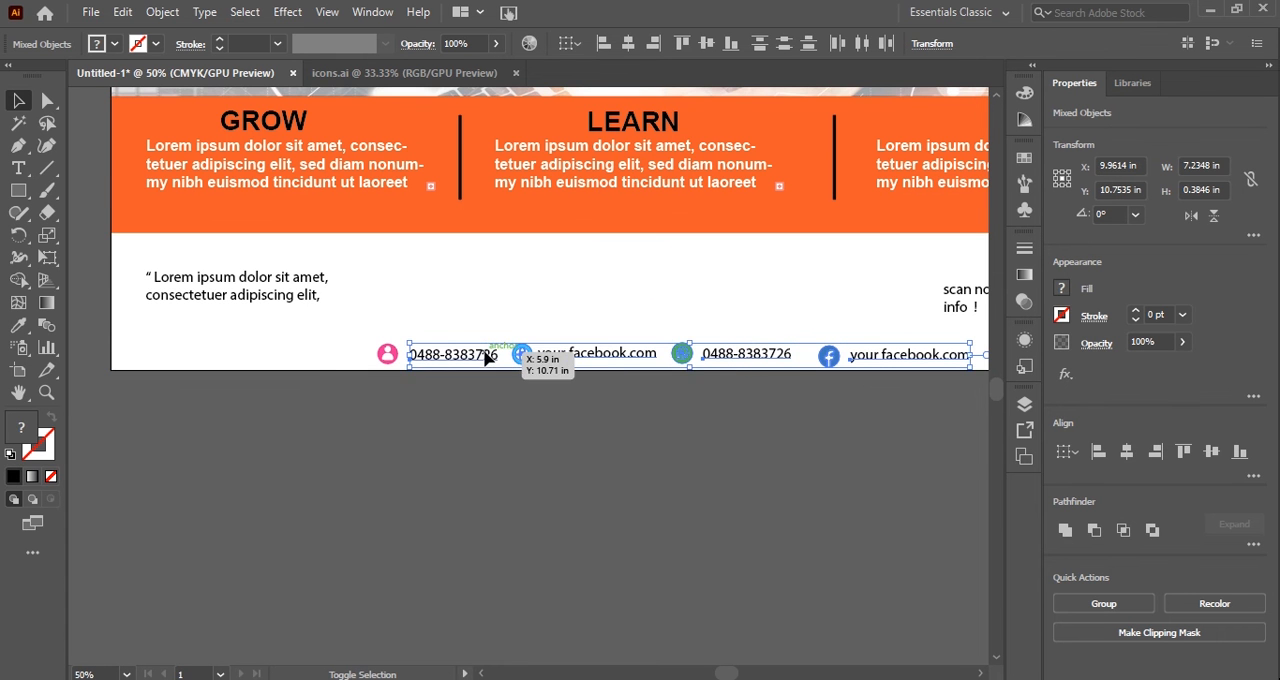
{"action": "left_click", "coordinate": [385, 356], "text": "shift"}
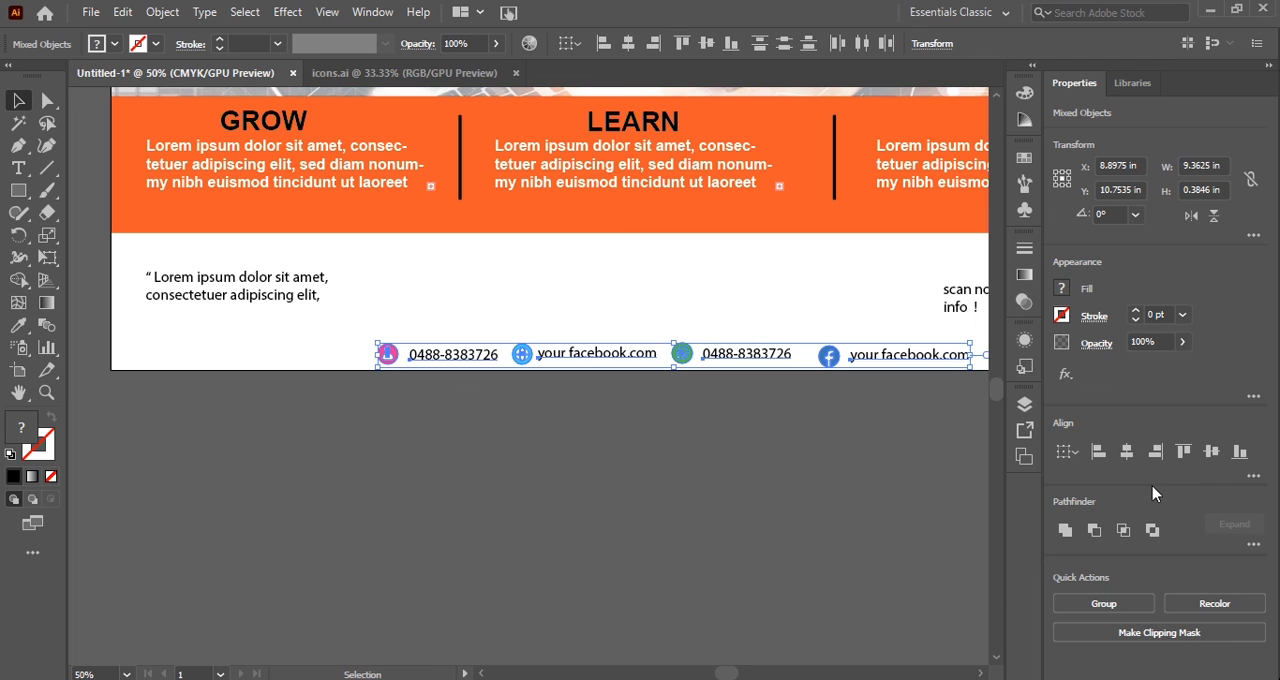
{"action": "left_click", "coordinate": [1211, 452]}
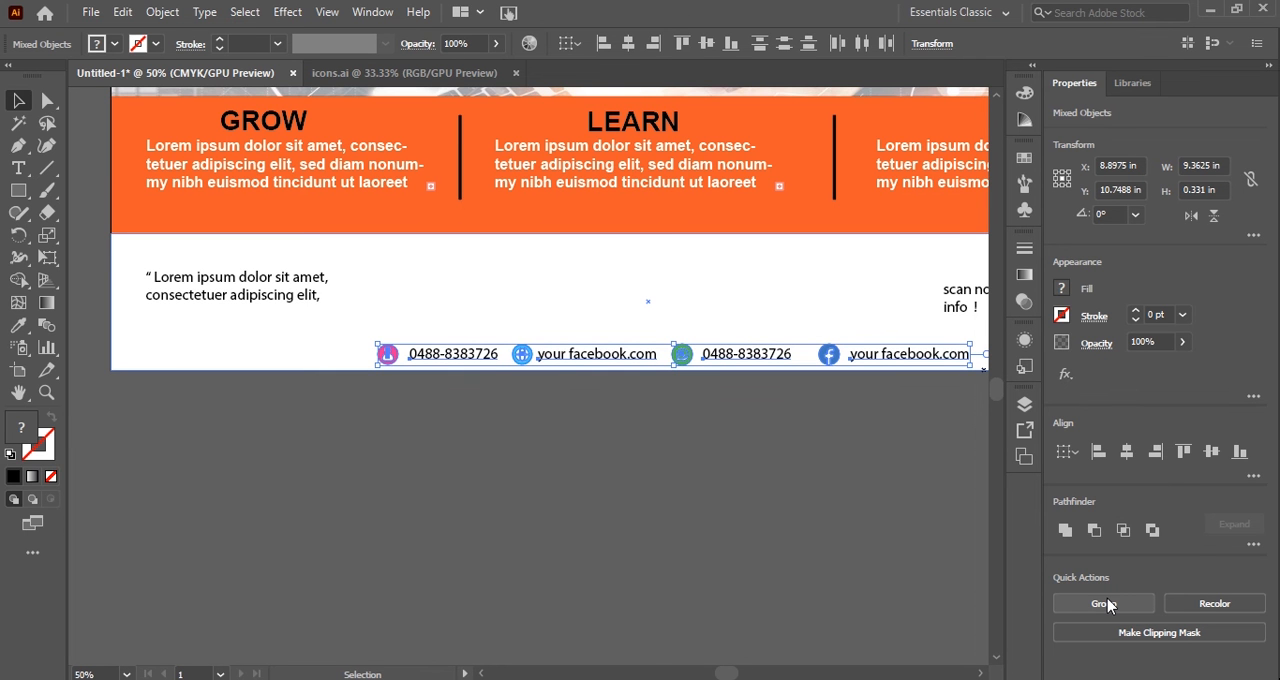
{"action": "left_click", "coordinate": [1107, 604]}
Scale the grouped contact row down to about 4.68 in wide and place it near the middle of the footer's lower edge.
{"action": "left_click_drag", "start_coordinate": [532, 369], "coordinate": [680, 360]}
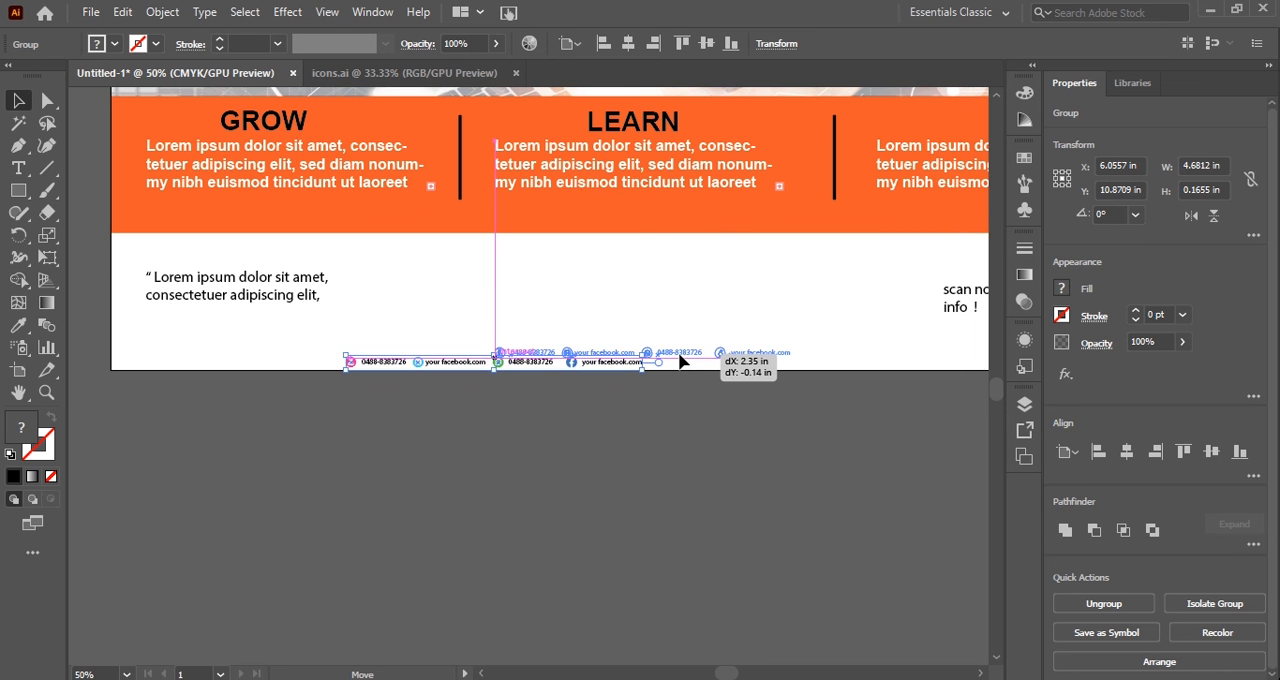
{"action": "left_click_drag", "start_coordinate": [680, 360], "coordinate": [680, 360]}
{"action": "left_click", "coordinate": [603, 416]}
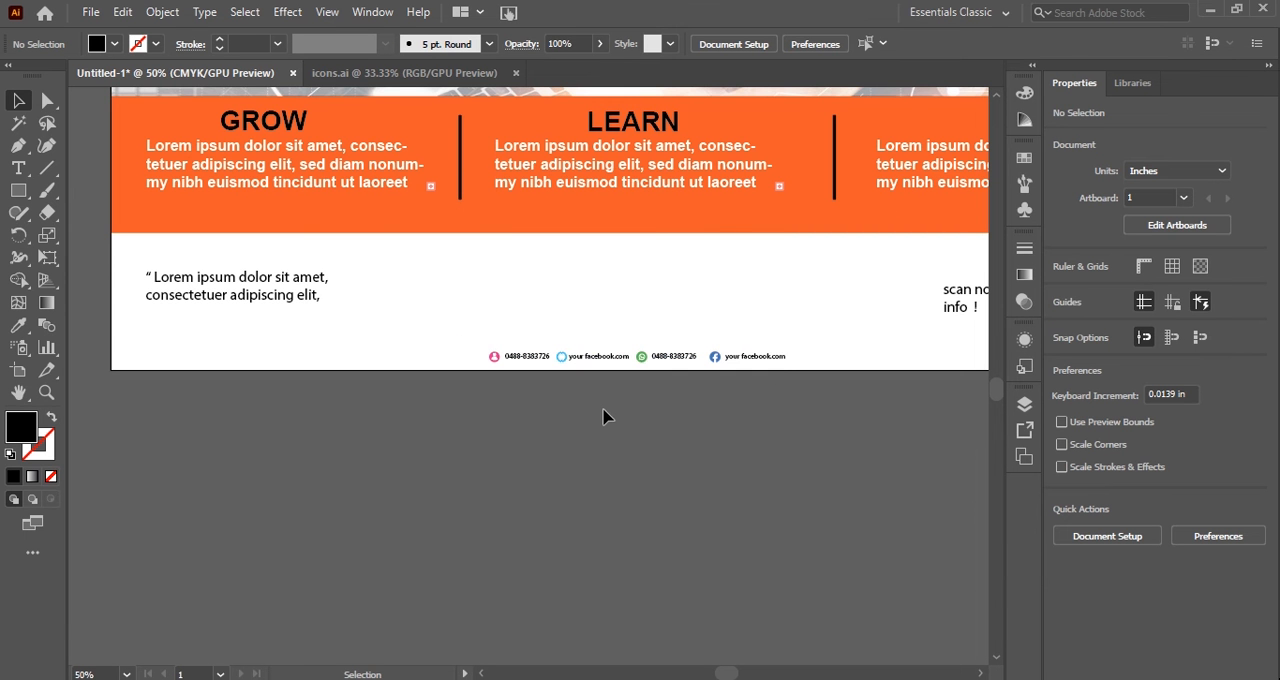